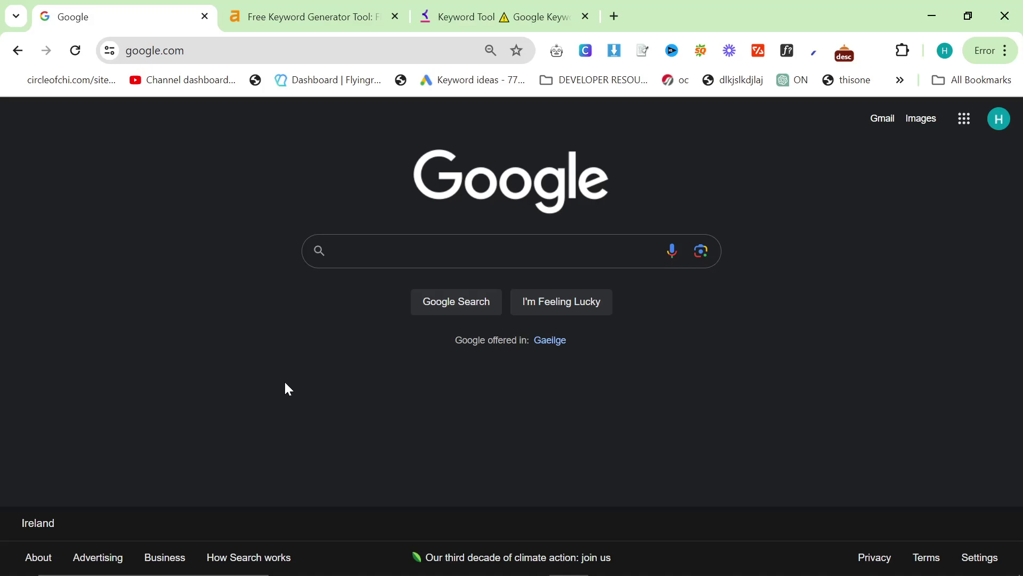
Search Google for 'ahrefs keywords generator' and open the Free Keyword Generator Tool result in a new tab.
left_click(382, 265)
type("ahrefs ")
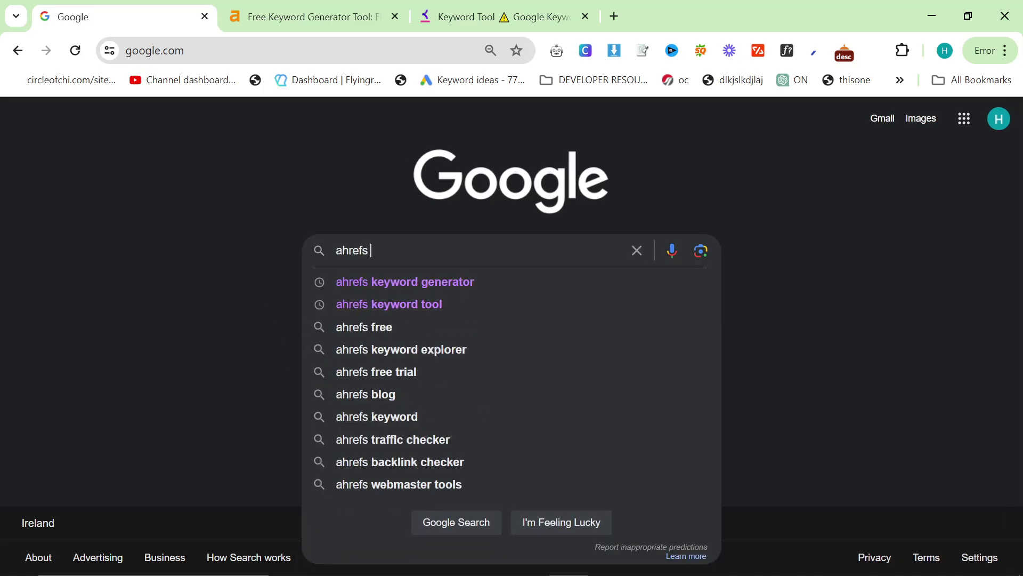
type("keywords generator")
key("Return")
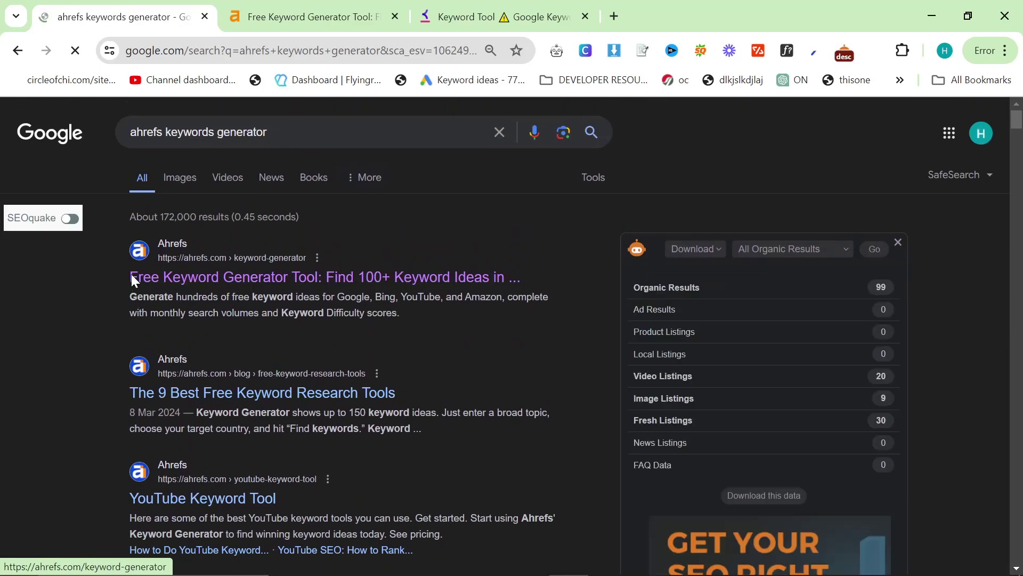
left_click_drag(130, 276, 480, 313)
left_click(480, 313)
left_click(368, 277, "ctrl")
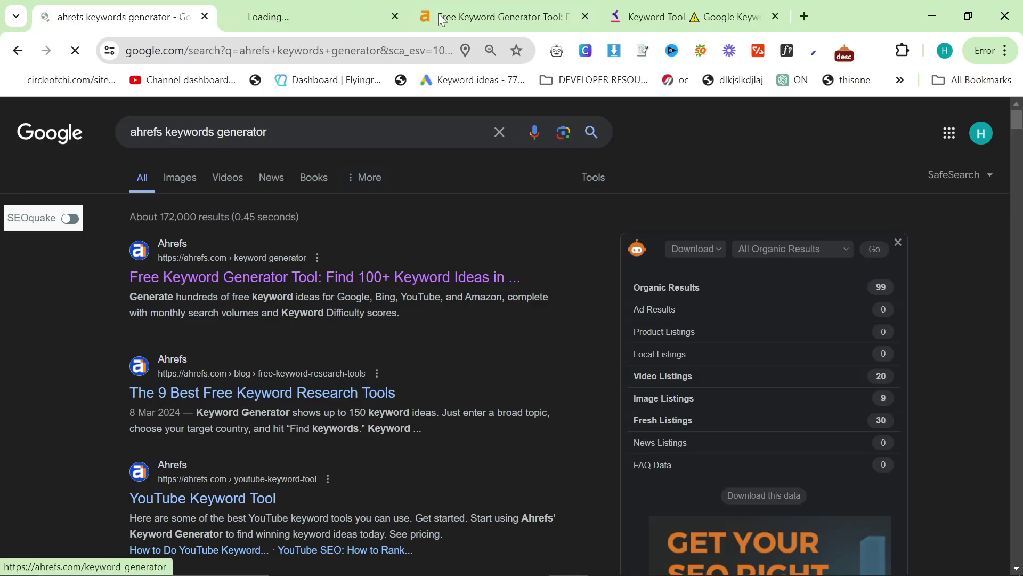
Close the extra Loading tab and scroll through the Ahrefs Free Keyword Generator page.
left_click(585, 16)
left_click(309, 17)
scroll(175, 374, "down", 3)
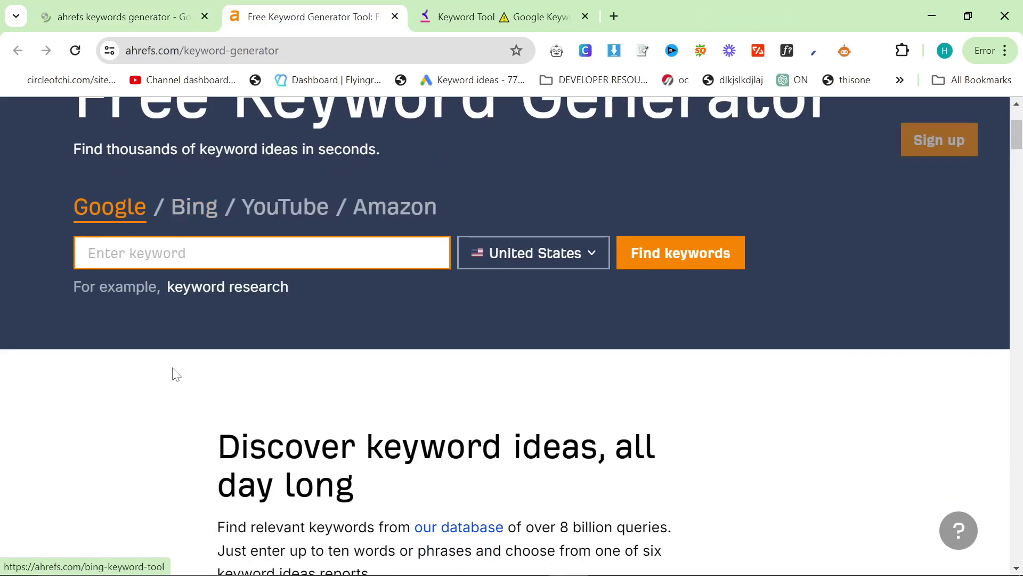
scroll(176, 374, "up", 2)
scroll(404, 405, "down", 10)
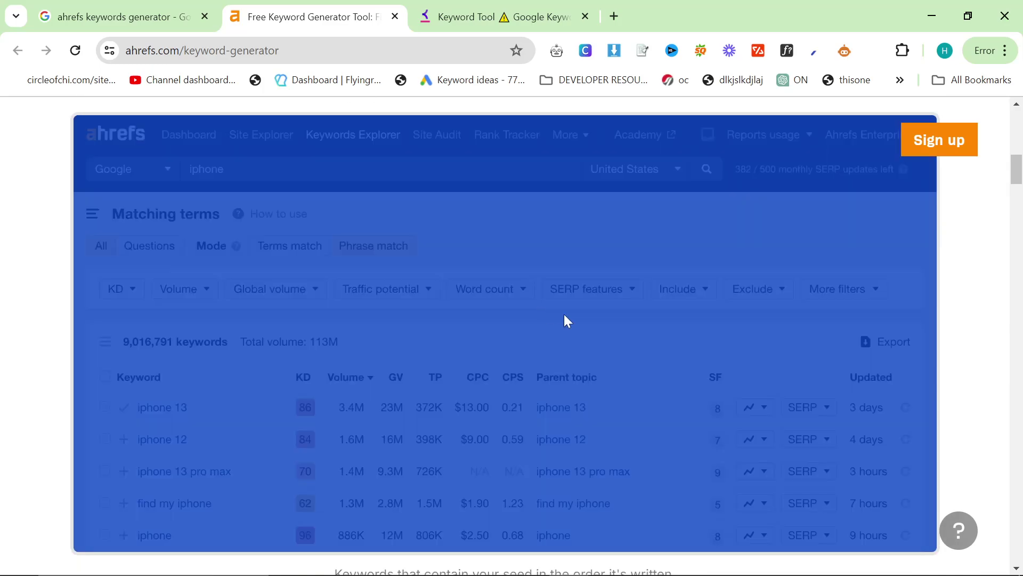
scroll(392, 369, "up", 2)
scroll(393, 370, "up", 3)
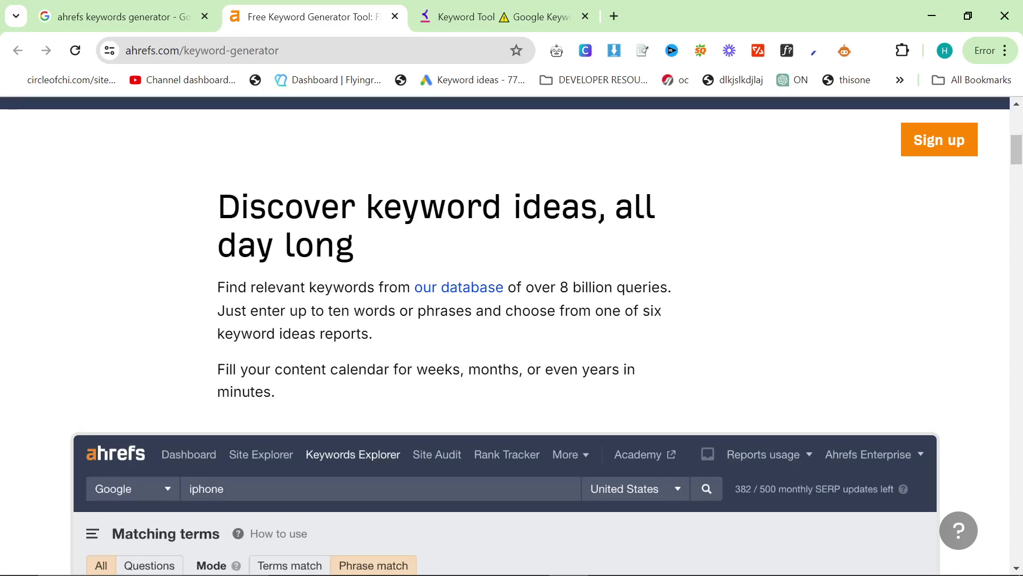
left_click_drag(393, 394, 204, 207)
left_click(335, 251)
scroll(343, 253, "up", 2)
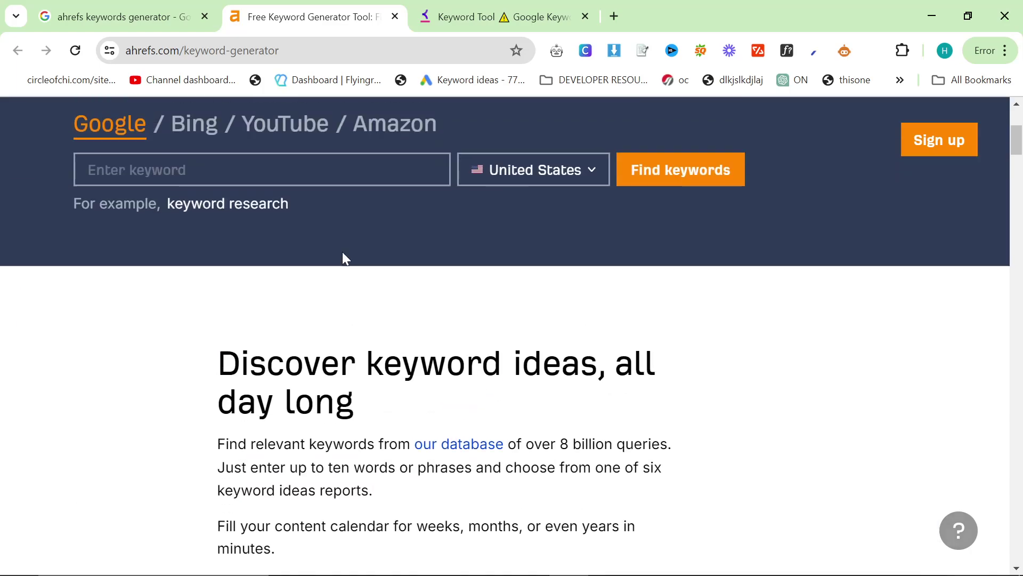
Switch to the keywordtool.io tab and scroll through its Google Autocomplete keyword page.
left_click(488, 21)
scroll(373, 240, "down", 1)
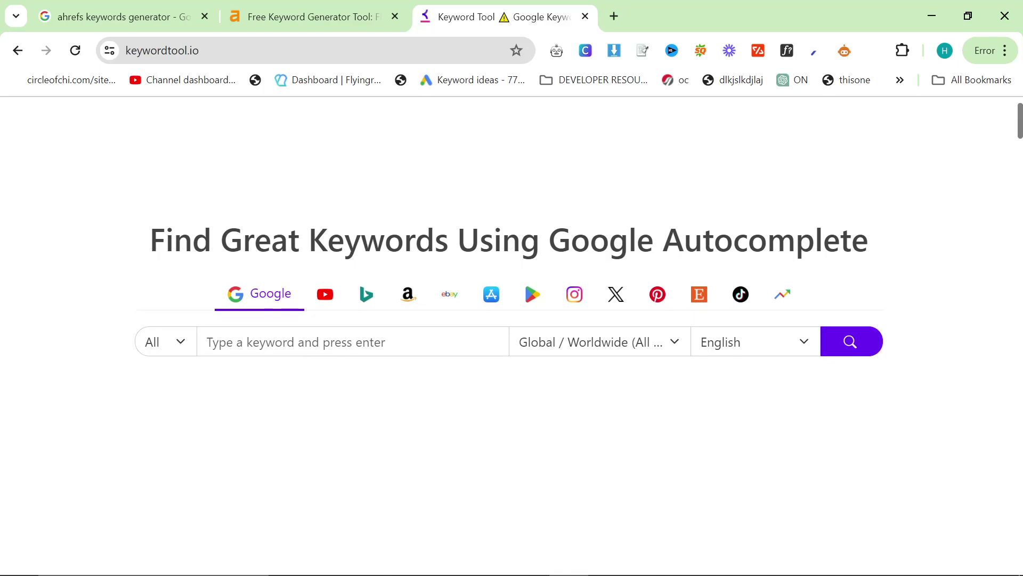
scroll(357, 306, "down", 5)
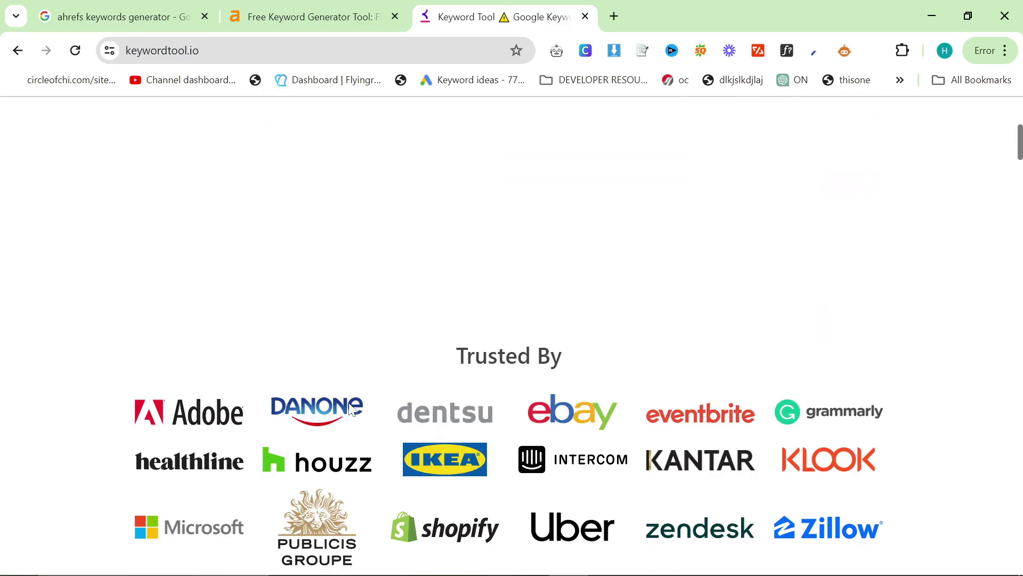
scroll(351, 404, "up", 7)
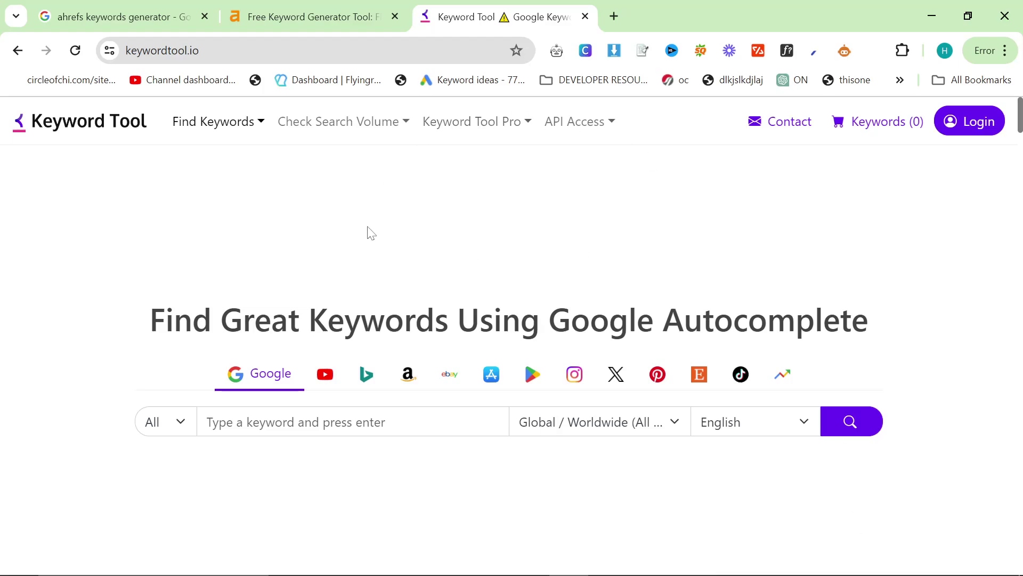
Return to the Ahrefs Keyword Generator tab and look over the Discover keyword ideas section.
left_click(326, 7)
left_click(486, 8)
left_click(344, 9)
left_click_drag(372, 341, 392, 448)
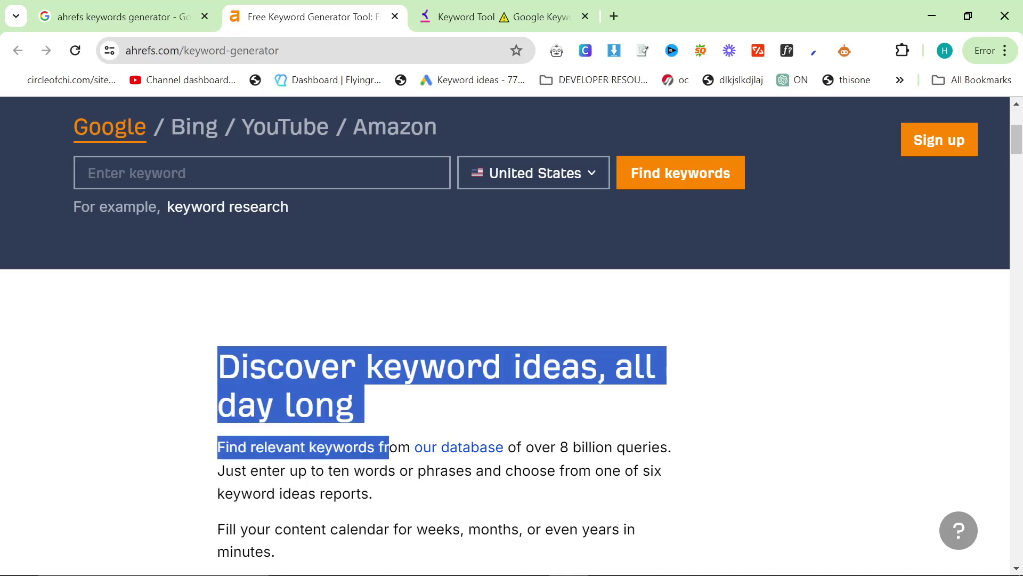
left_click(391, 448)
scroll(628, 527, "down", 3)
scroll(629, 529, "up", 8)
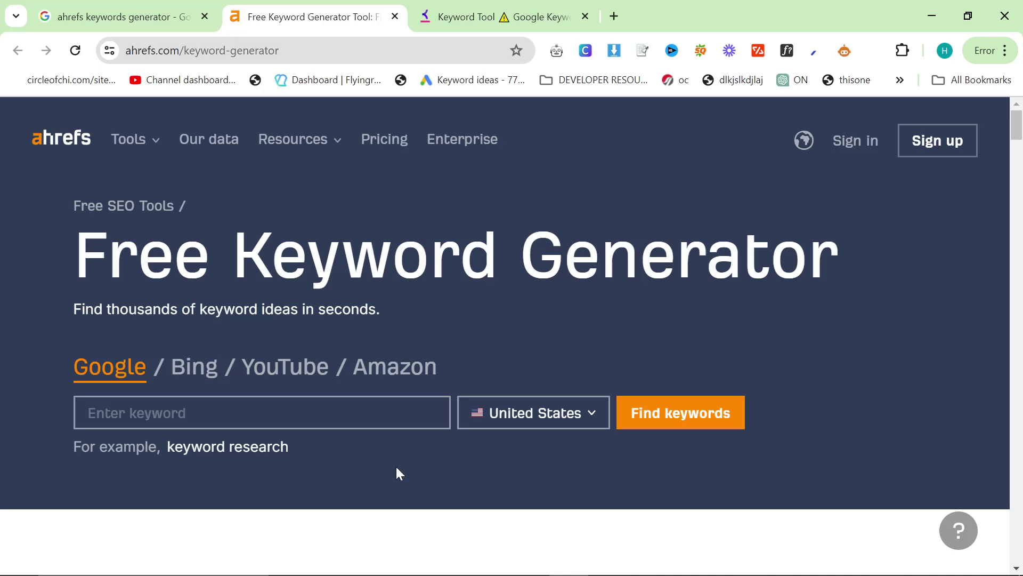
Enter 'hunting gear' as the seed keyword and search for United States keyword ideas.
left_click(385, 413)
left_click(341, 413)
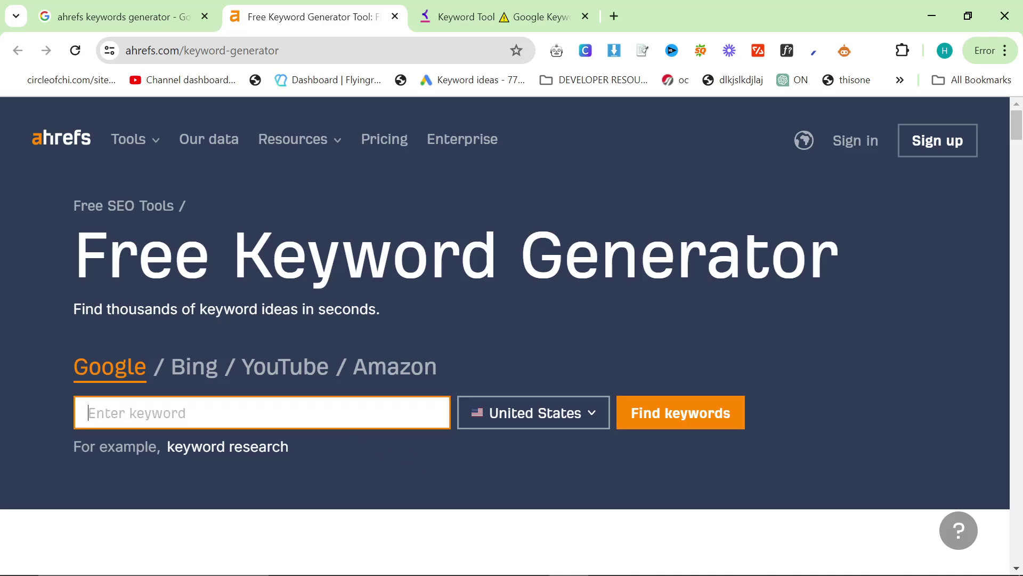
type("huntin")
key("Return")
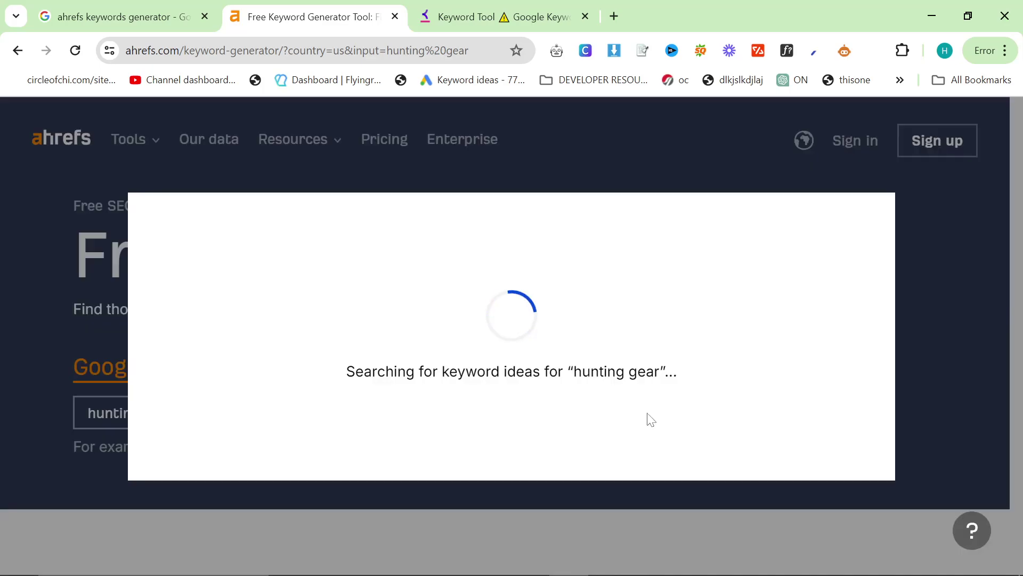
Scroll through the hunting gear keyword ideas, selecting rows in the results table.
scroll(368, 372, "down", 1)
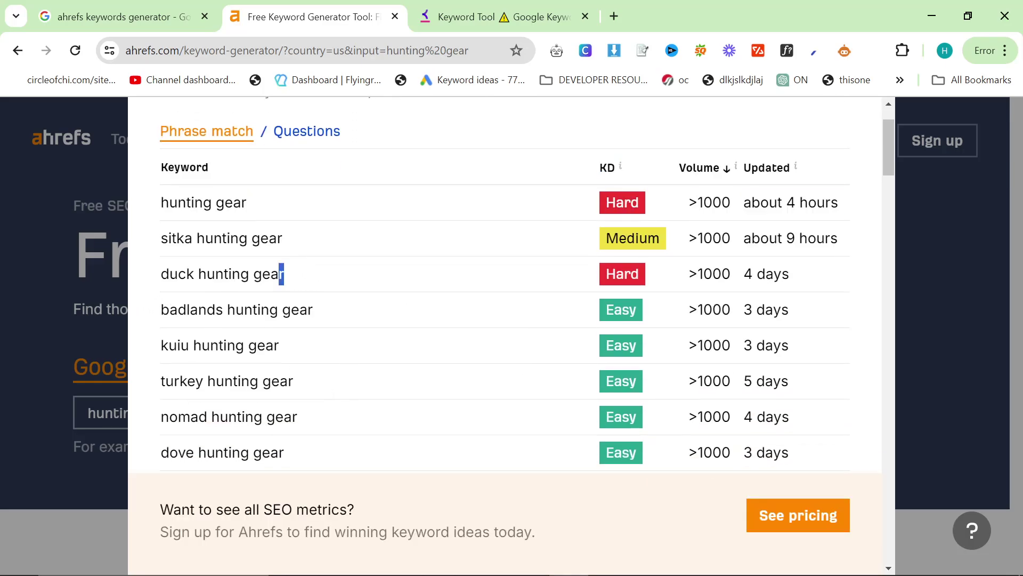
left_click_drag(282, 274, 122, 300)
left_click(184, 253)
scroll(193, 360, "down", 1)
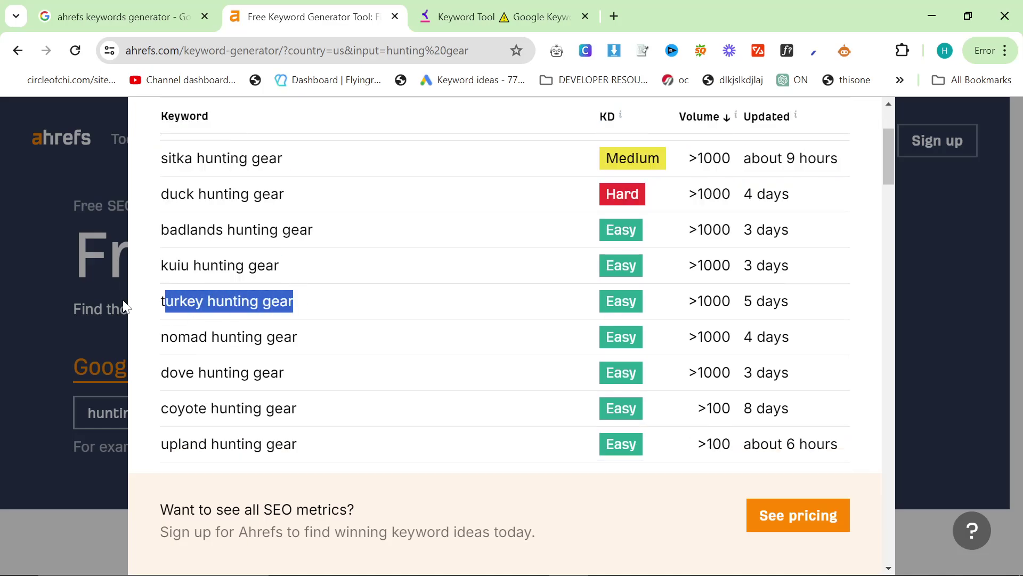
left_click(194, 323)
left_click_drag(161, 337, 297, 337)
scroll(321, 365, "down", 1)
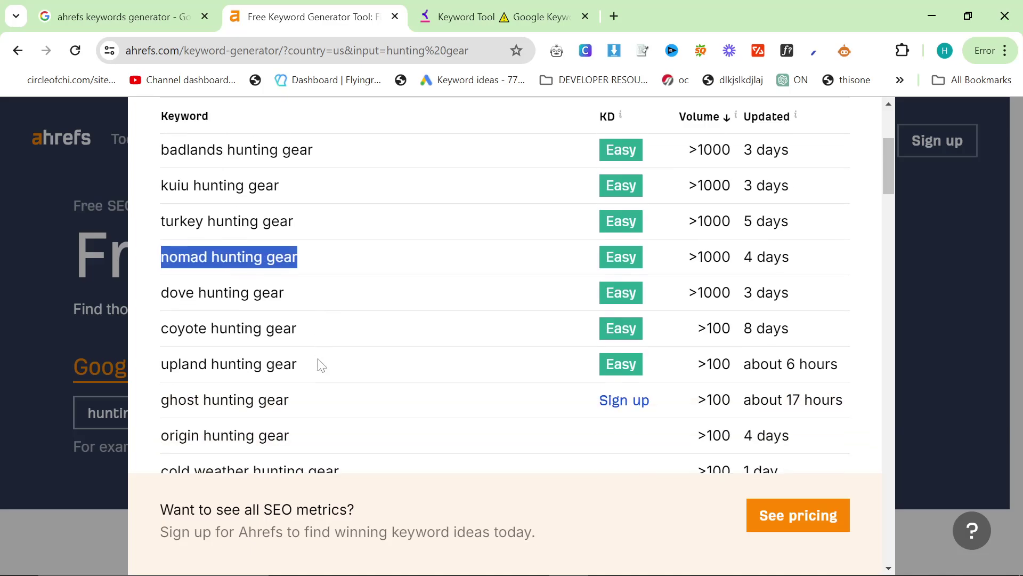
left_click(262, 274)
scroll(291, 236, "down", 1)
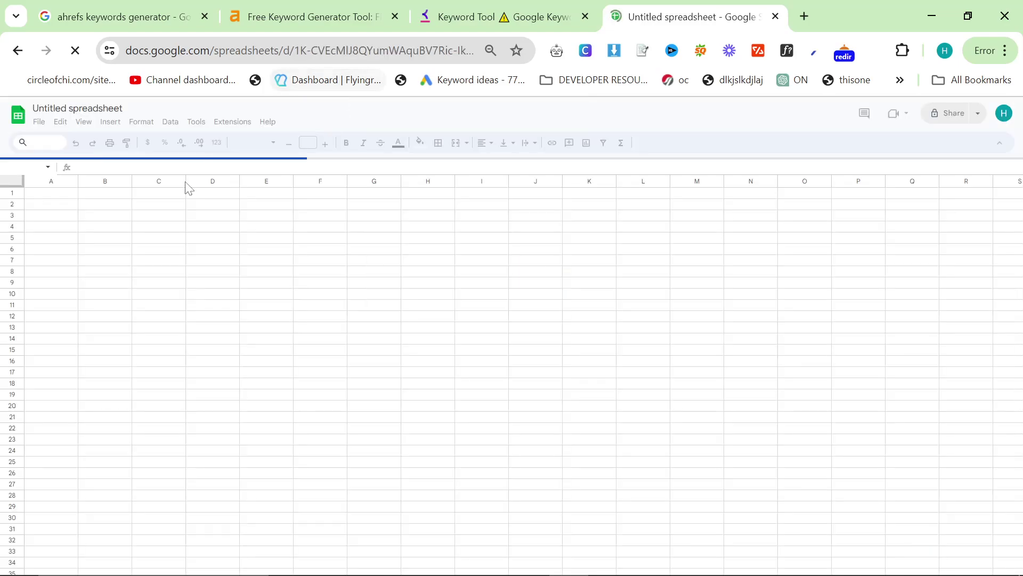
Paste the hunting gear keyword table into A1:D101 of the Untitled spreadsheet, then return to Ahrefs.
key("ctrl+v")
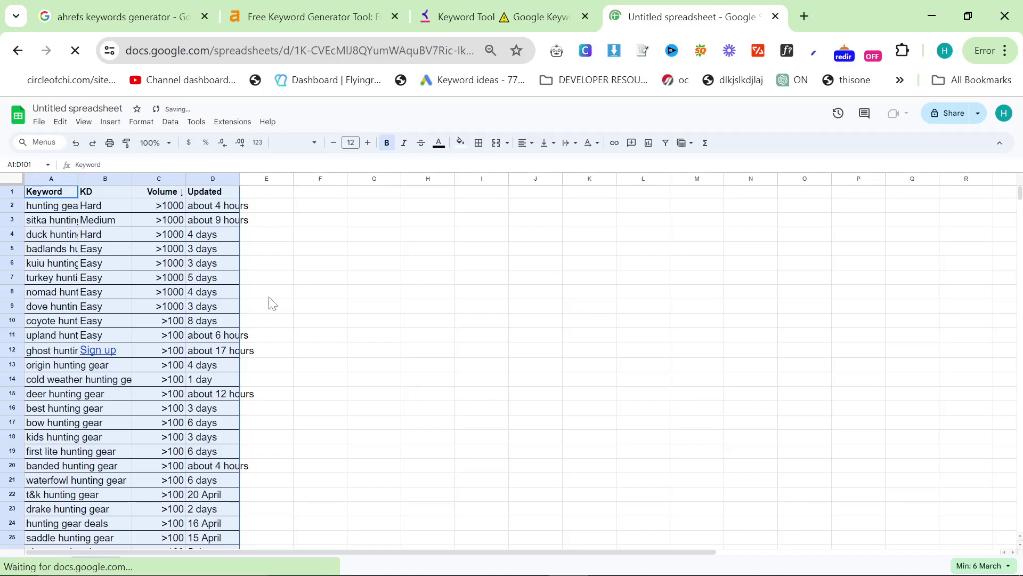
scroll(269, 302, "down", 20)
scroll(282, 318, "up", 10)
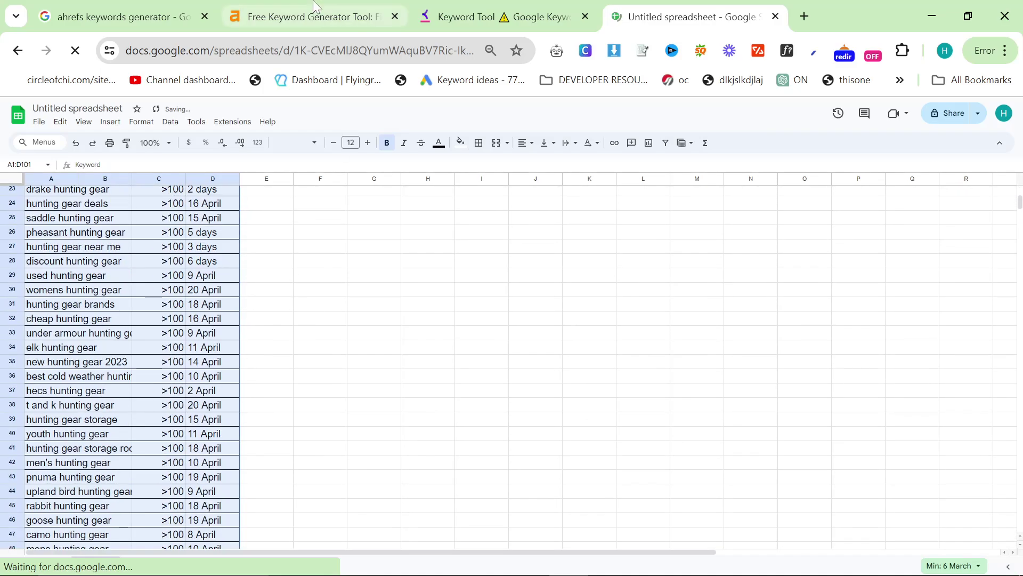
key("ctrl+2")
Switch to Shopify Admin, scroll the all-products list and advance to its second page.
left_click(643, 305)
key("alt+Tab")
key("alt+Tab")
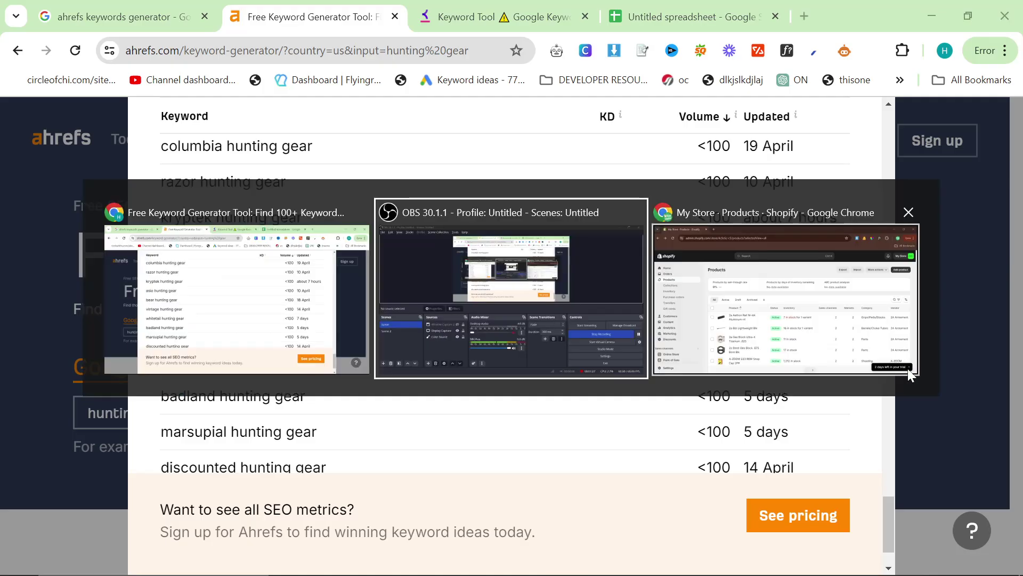
scroll(532, 501, "down", 3)
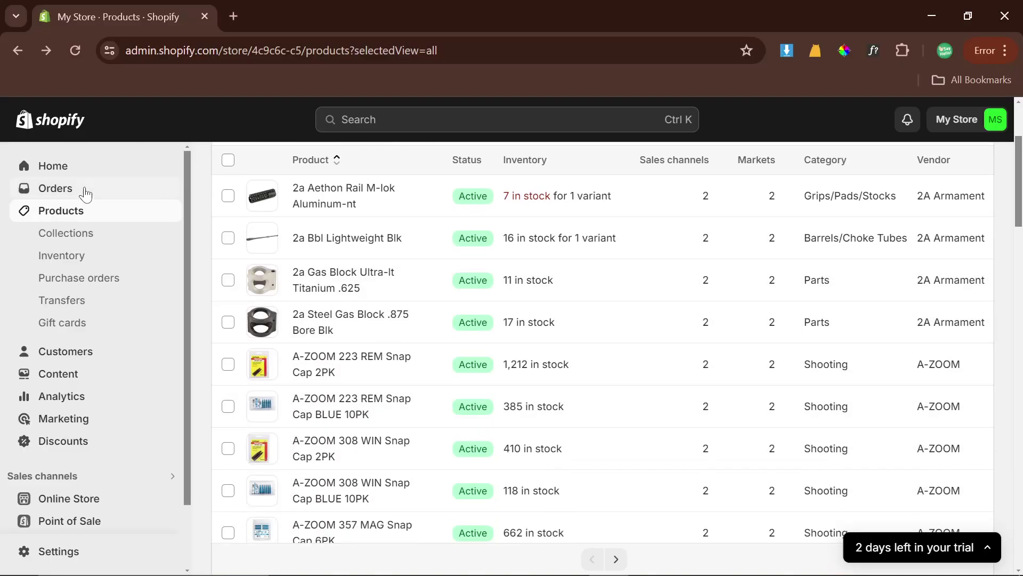
scroll(533, 489, "down", 7)
scroll(533, 489, "down", 5)
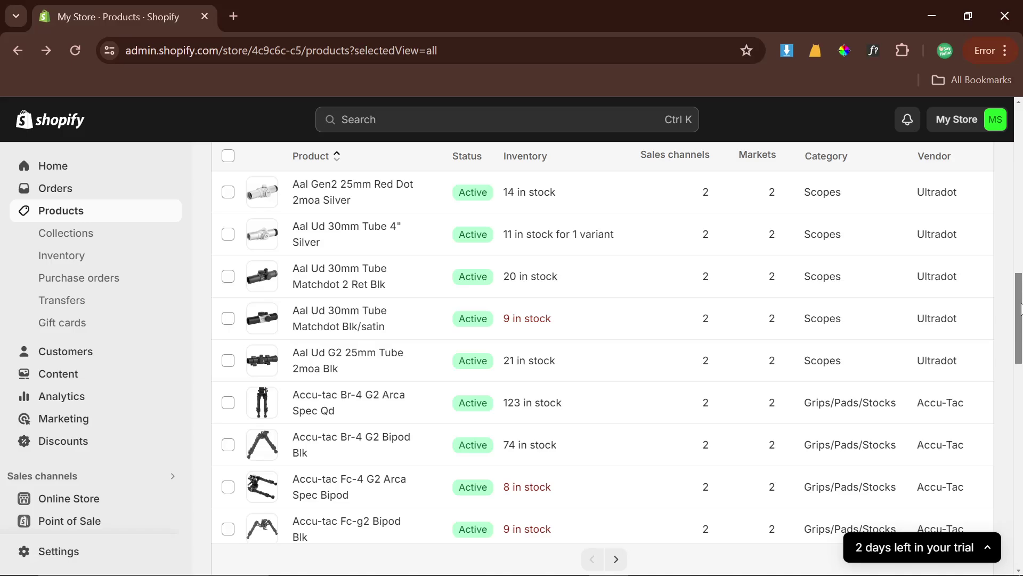
left_click_drag(1019, 312, 1003, 338)
scroll(1004, 343, "down", 10)
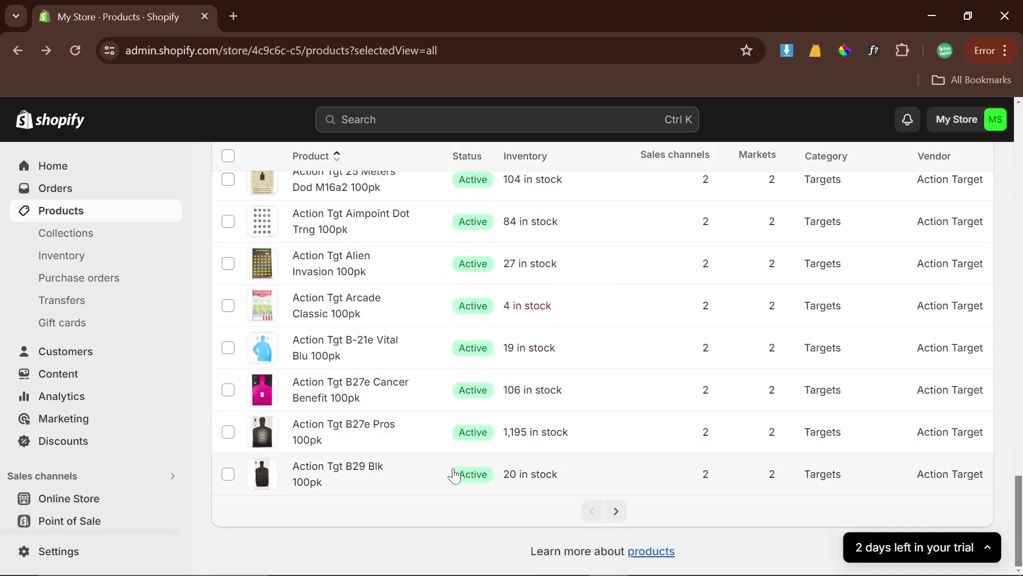
left_click(614, 511)
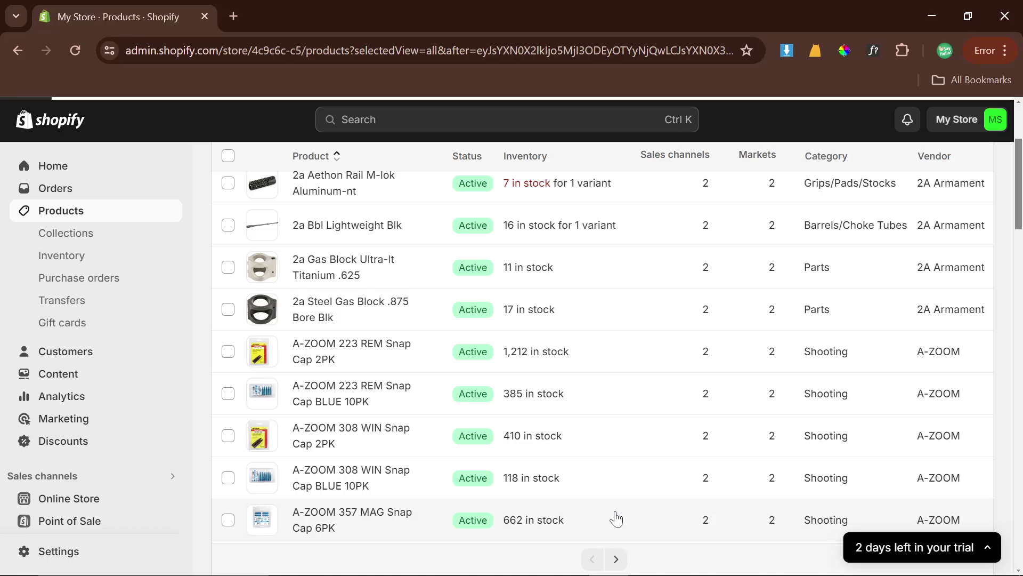
scroll(487, 448, "down", 10)
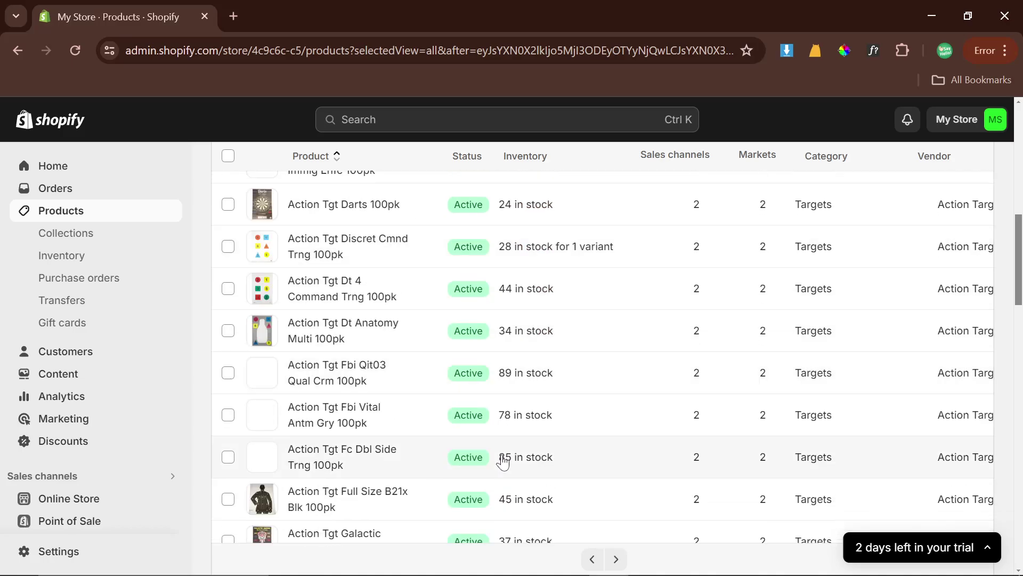
scroll(503, 461, "down", 15)
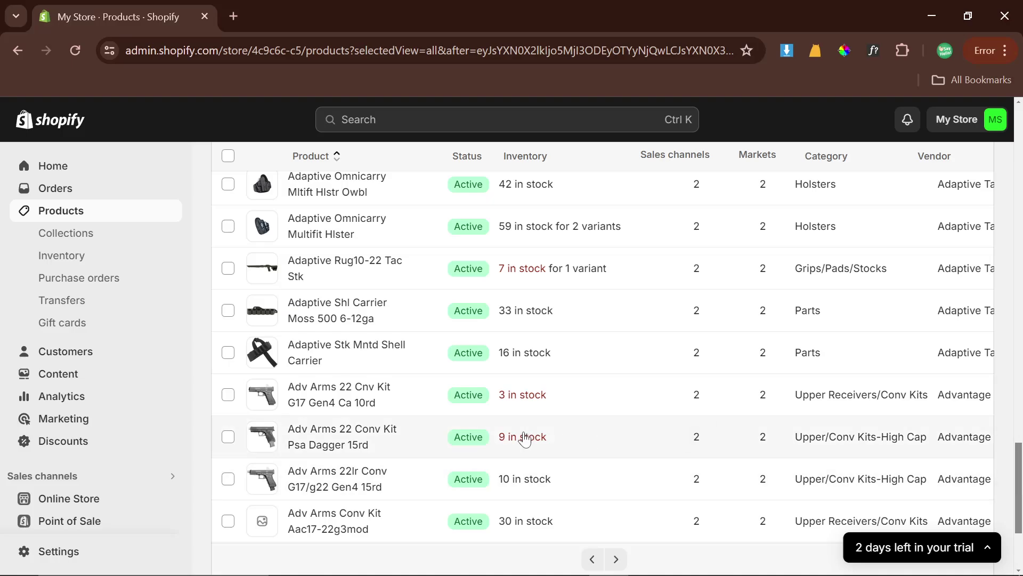
scroll(522, 434, "down", 3)
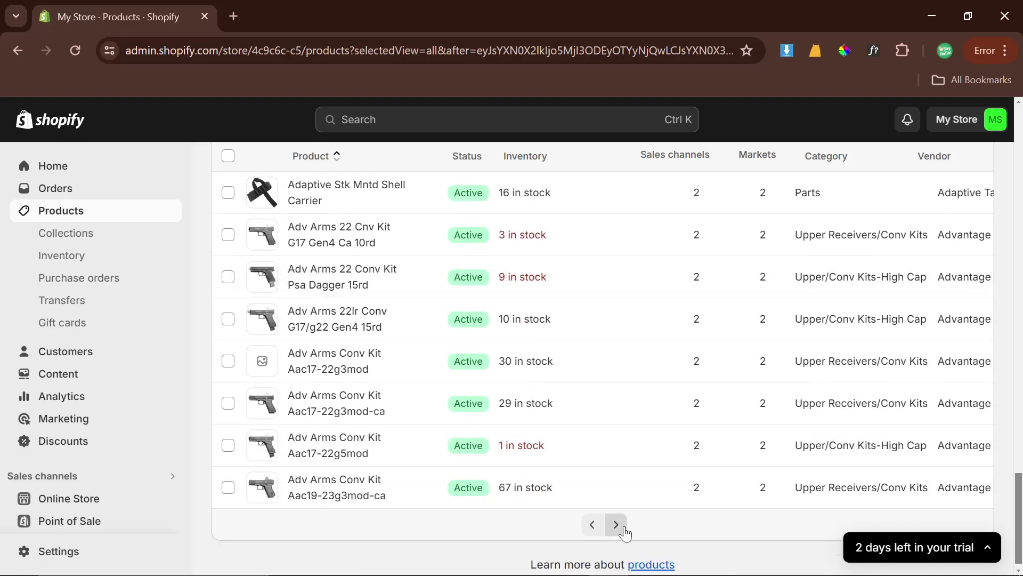
Load the next product page, then select and clear rows in the hunting gear keyword table.
left_click(616, 524)
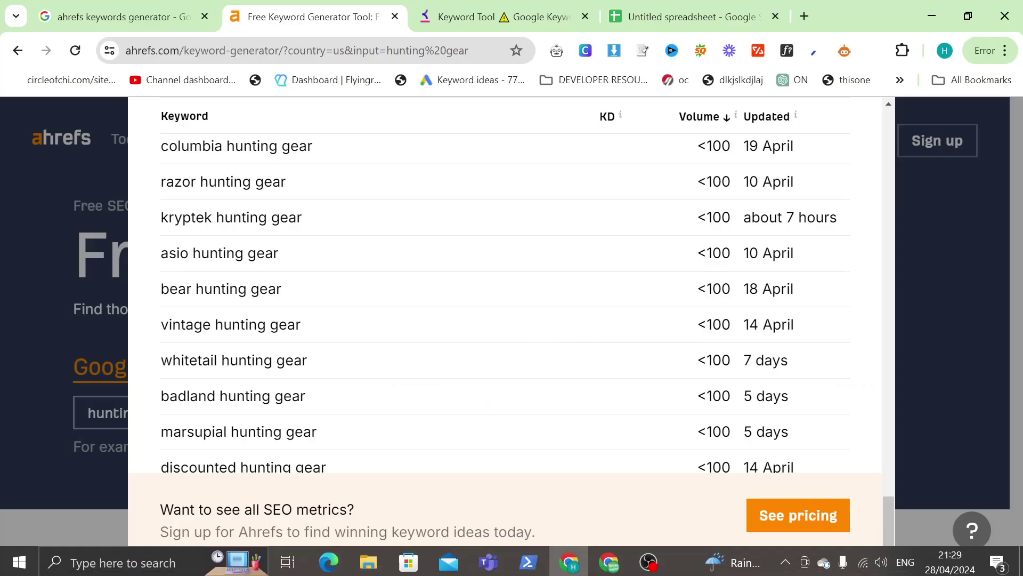
scroll(390, 339, "up", 6)
scroll(391, 340, "up", 20)
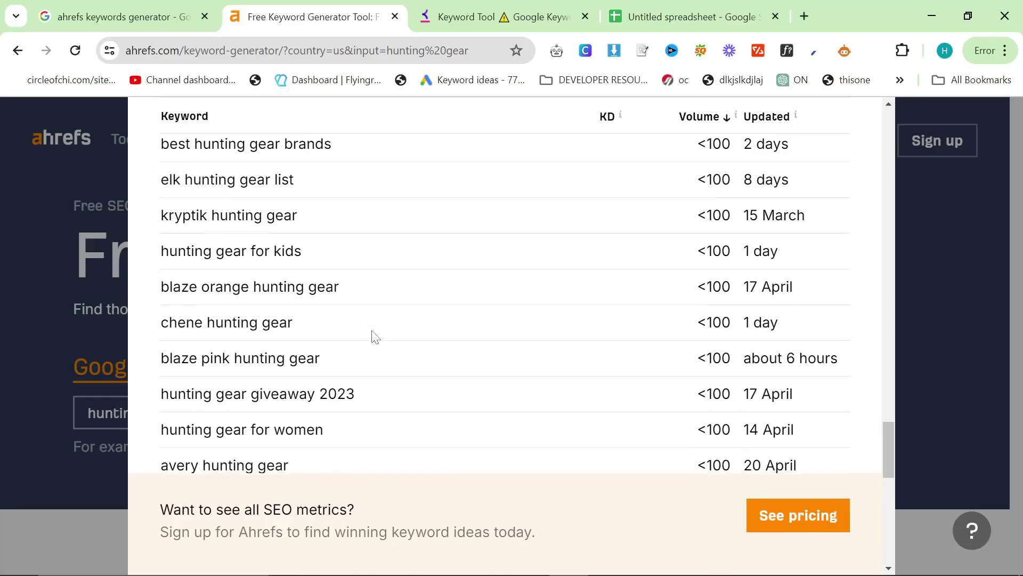
scroll(301, 269, "up", 5)
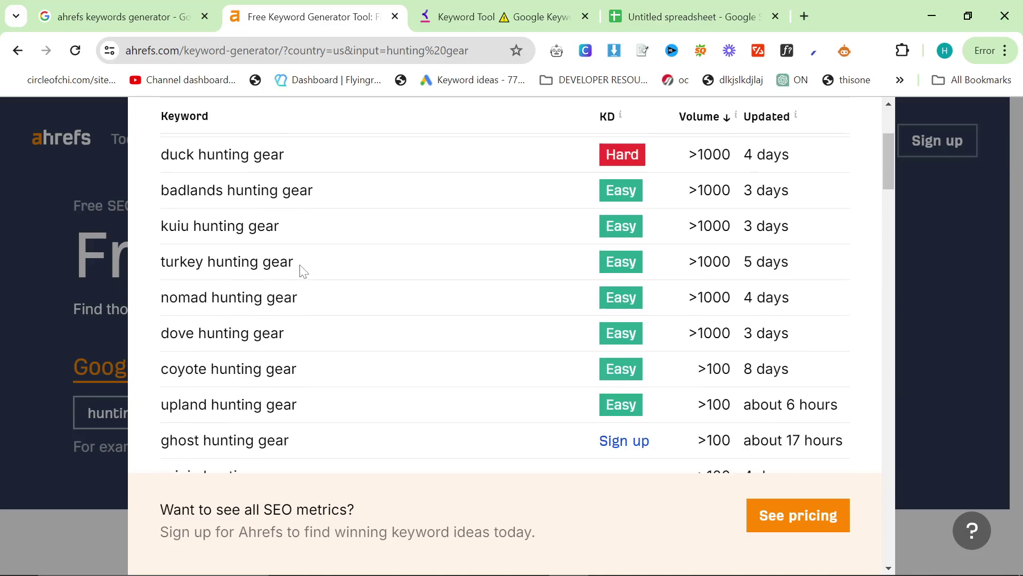
left_click_drag(160, 157, 858, 427)
left_click(656, 397)
left_click(170, 144)
left_click(858, 426)
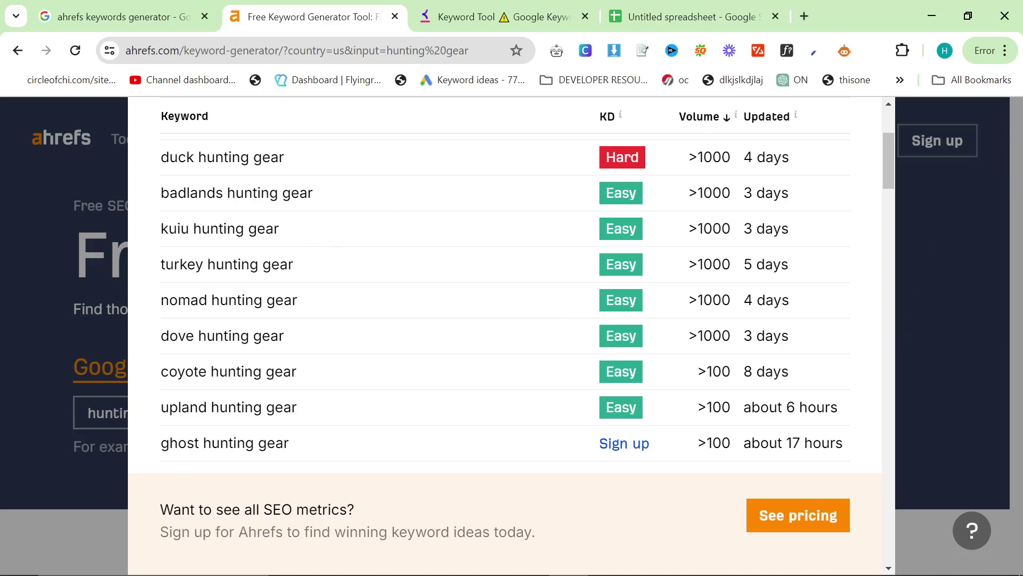
Highlight 'turkey' and 'hunting gear' in the turkey hunting gear keyword row.
left_click_drag(207, 264, 280, 265)
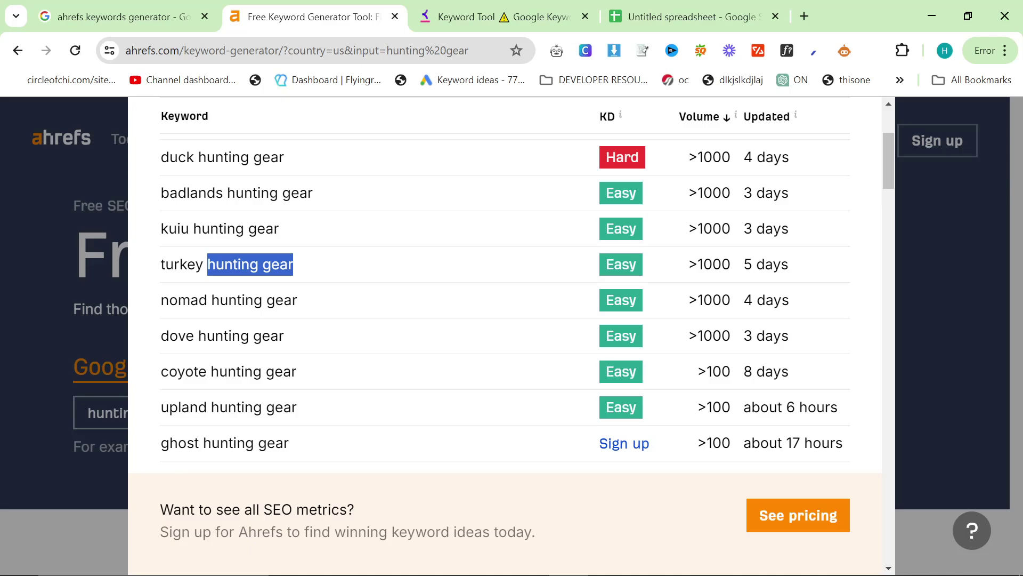
double_click(182, 265)
left_click(183, 264)
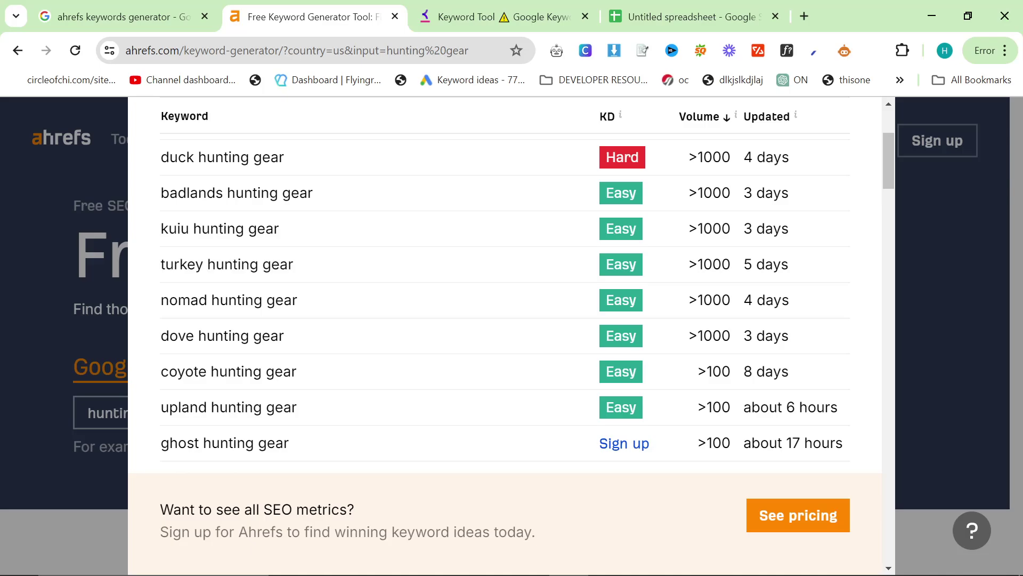
double_click(182, 264)
left_click_drag(197, 265, 303, 276)
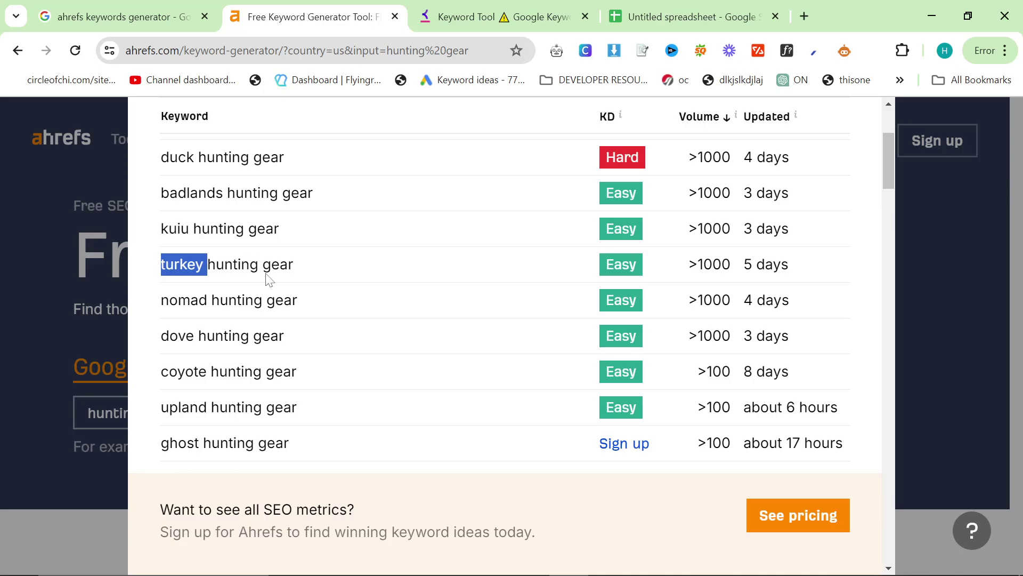
left_click(268, 273)
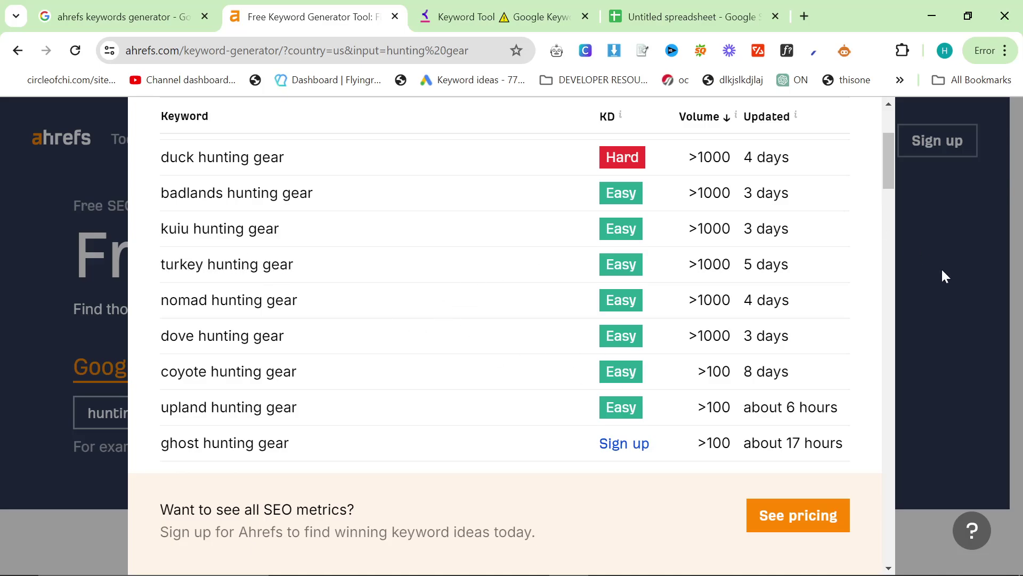
scroll(831, 266, "up", 4)
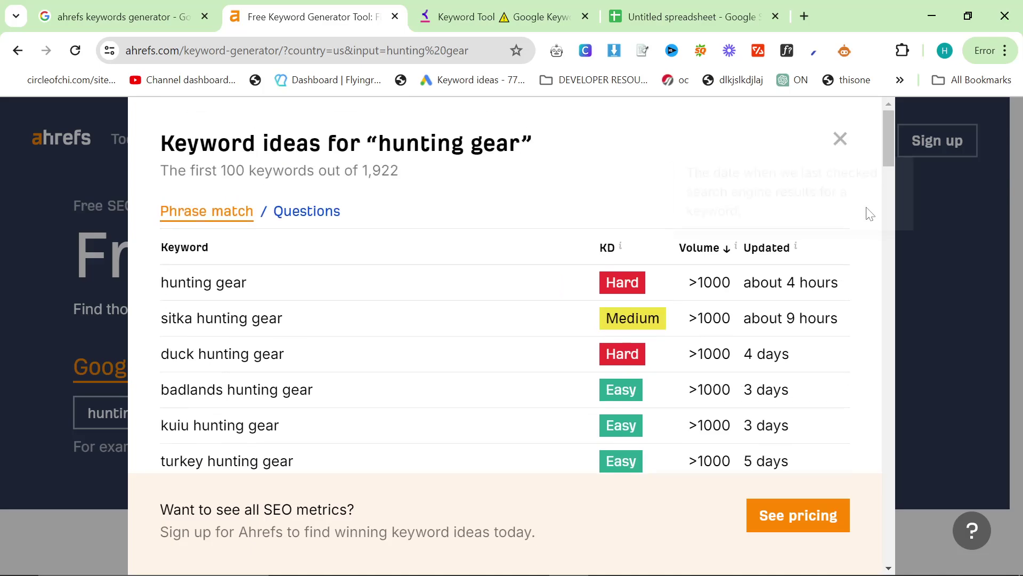
Close the hunting gear keyword ideas and enter 'best lazer' as the new seed keyword.
left_click(838, 139)
left_click_drag(274, 413, 39, 381)
type("bes")
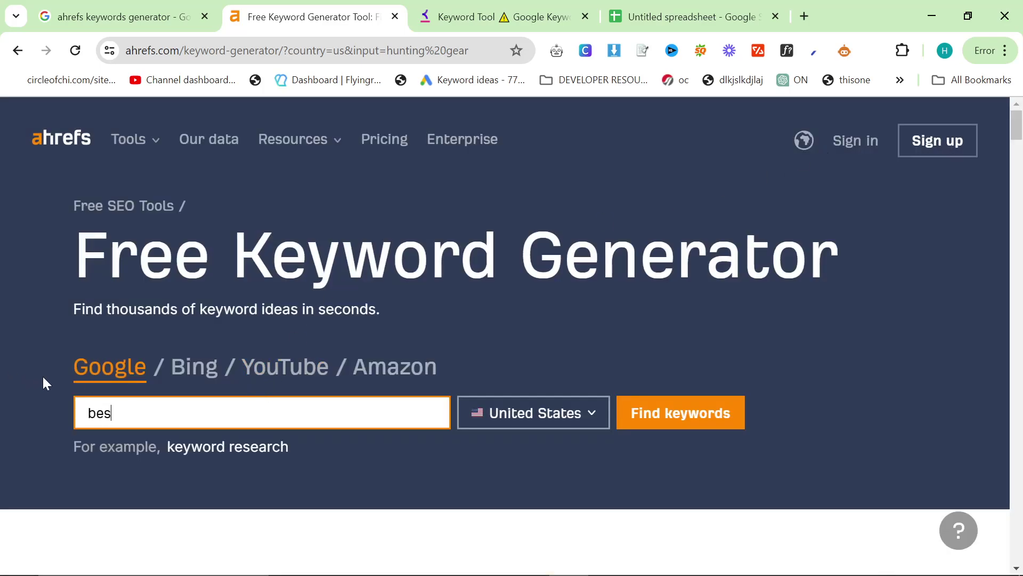
type("t laser")
key("BackSpace")
key("BackSpace")
key("BackSpace")
type("zer")
Search Google for 'lazer' in a new tab to check its spelling.
left_click(804, 16)
type("lazer")
key("Return")
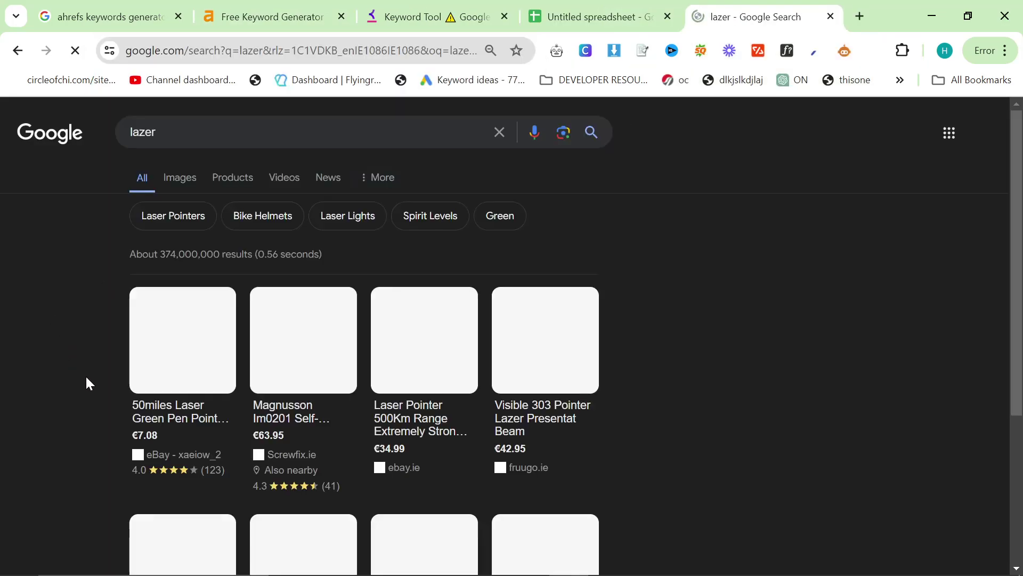
scroll(115, 386, "down", 10)
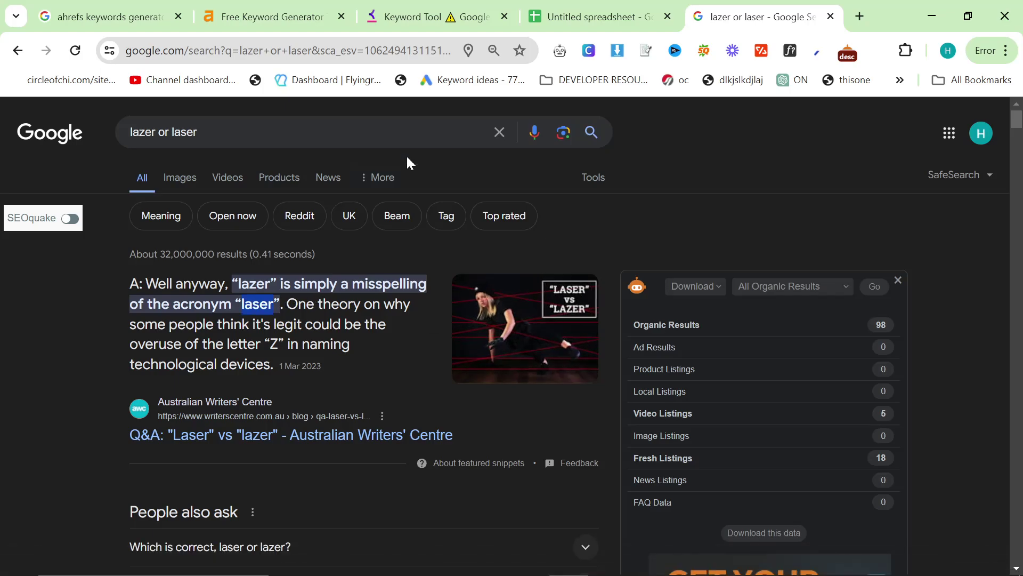
Change the Ahrefs seed keyword to 'best laser sight for' and list its 57 keyword ideas.
left_click(271, 10)
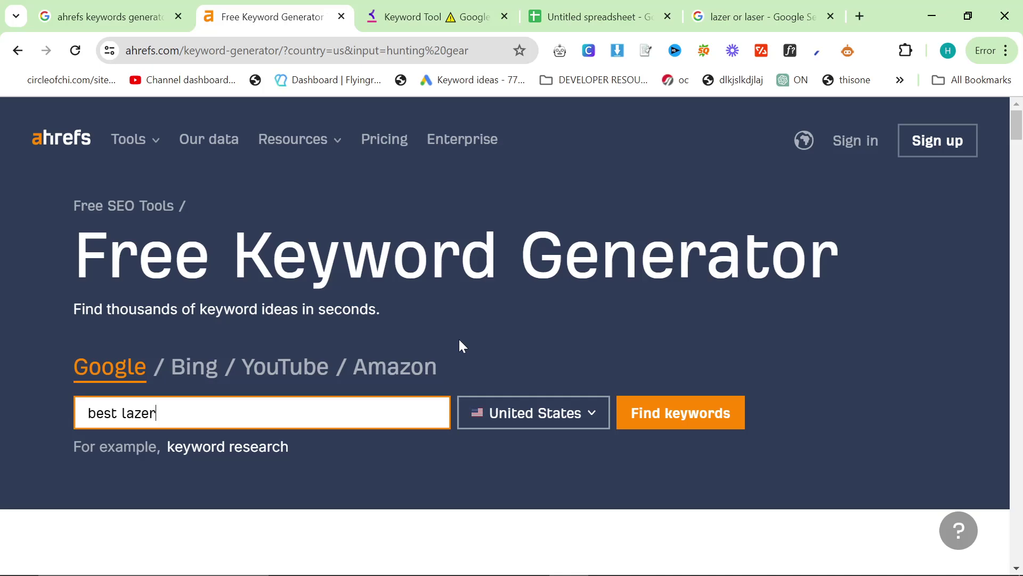
key("ctrl+shift+Left")
type("laser sight for")
key("Return")
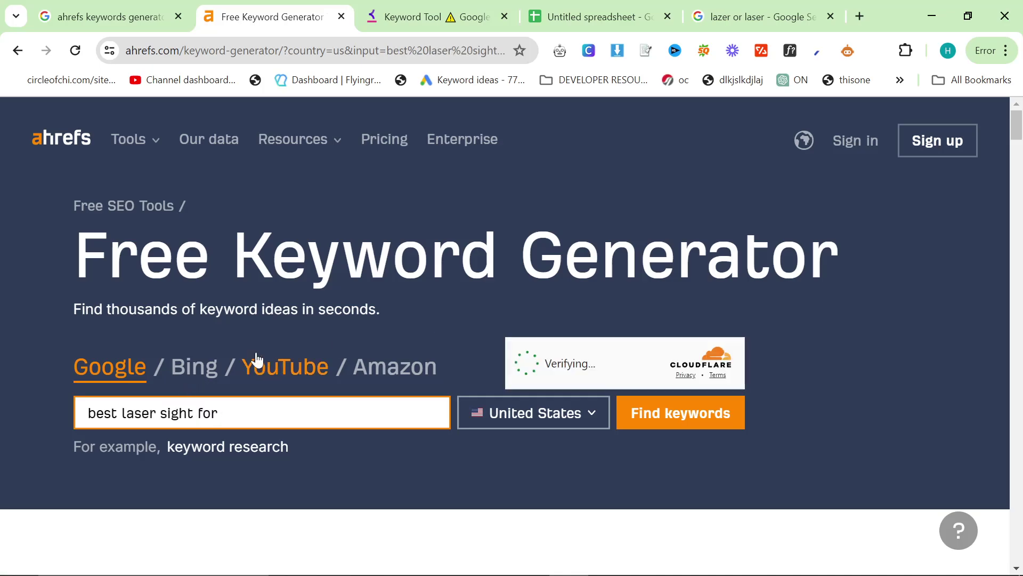
scroll(638, 331, "down", 4)
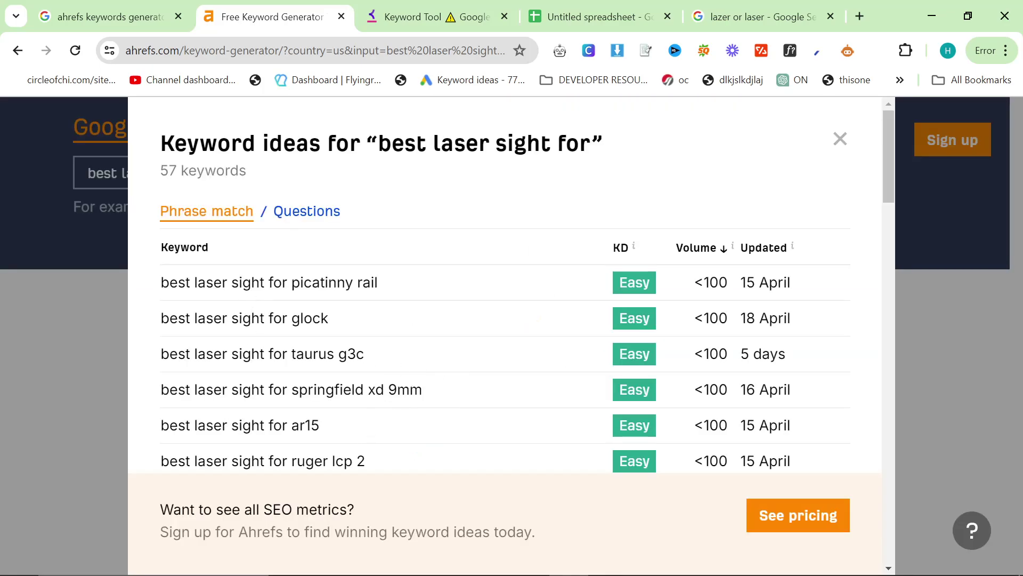
scroll(269, 309, "down", 1)
Select 'laser sight for glock' from the keyword ideas, then switch to the Shopify window.
triple_click(266, 238)
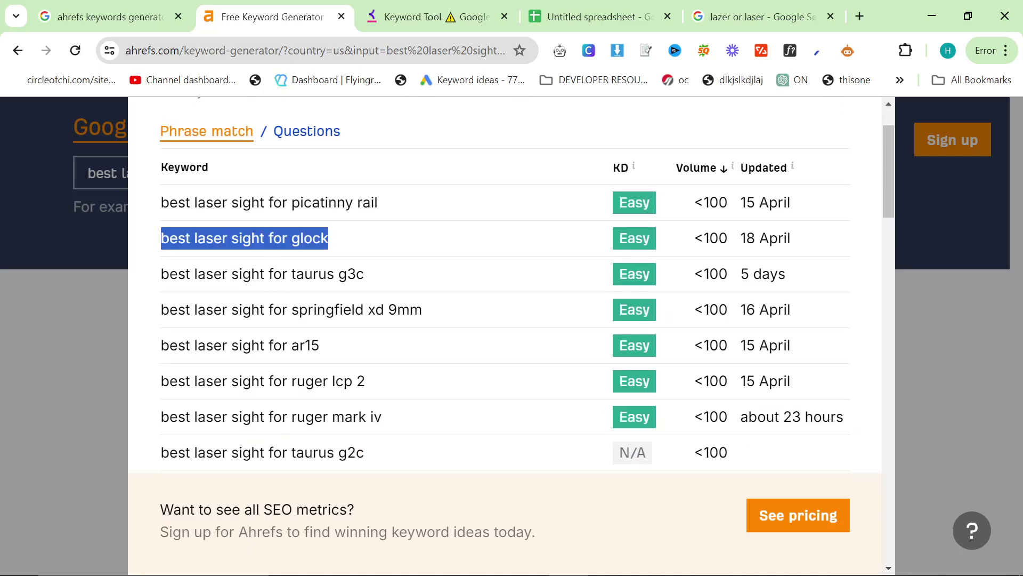
triple_click(310, 239)
triple_click(311, 238)
double_click(310, 238)
key("alt+Tab")
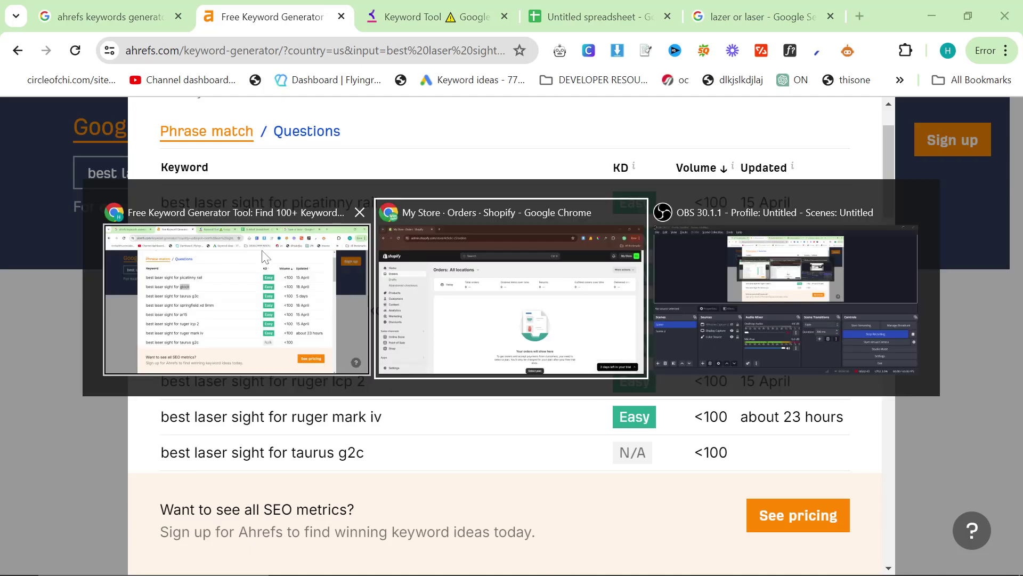
left_click(260, 295)
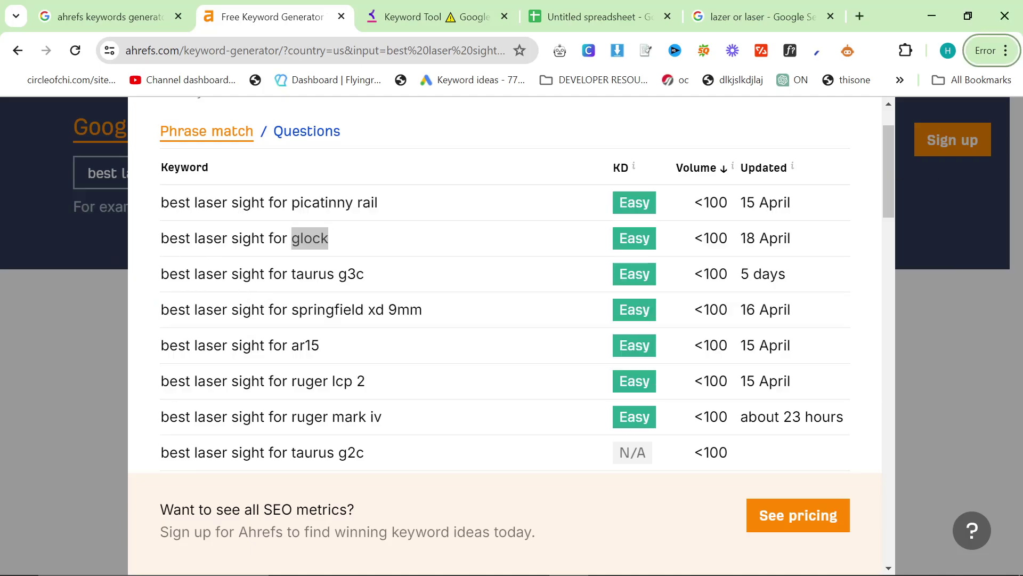
mouse_move(196, 239)
left_mouse_down()
mouse_move(354, 241)
mouse_move(194, 238)
left_mouse_up()
key("ctrl+c")
left_click(338, 240)
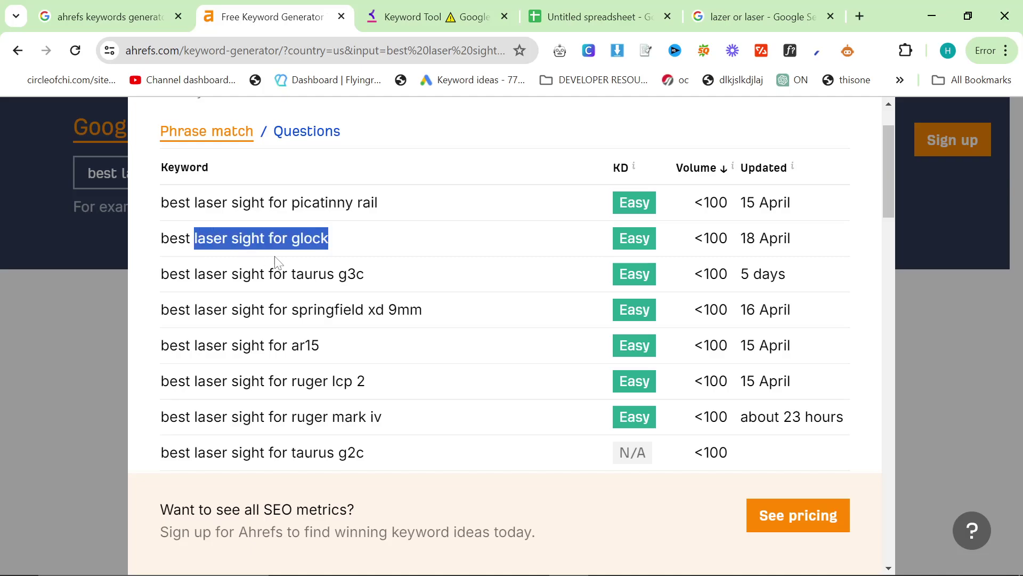
key("alt+Tab")
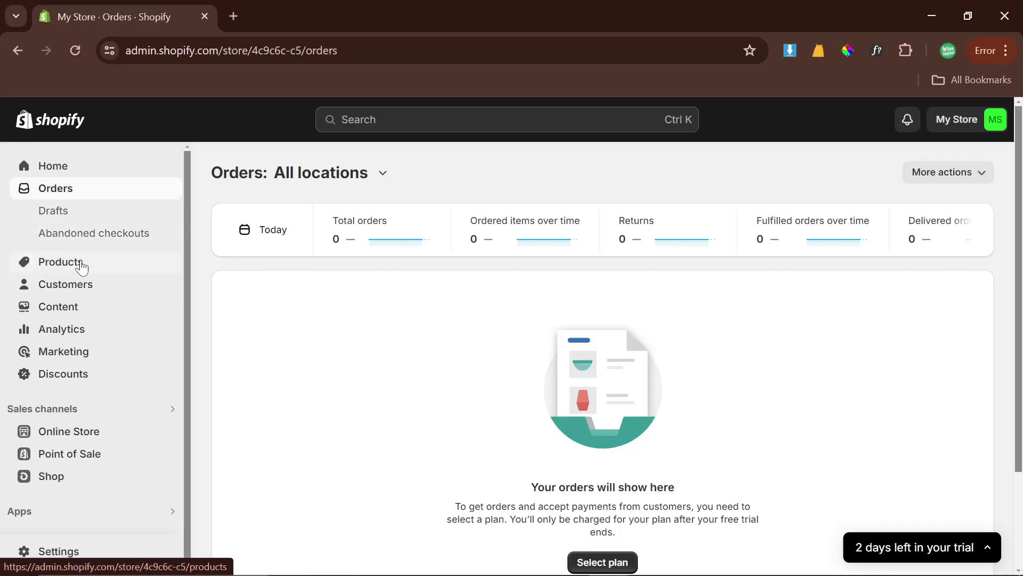
Open the Shopify products list and search it for 'laser sight for glock'.
left_click(82, 266)
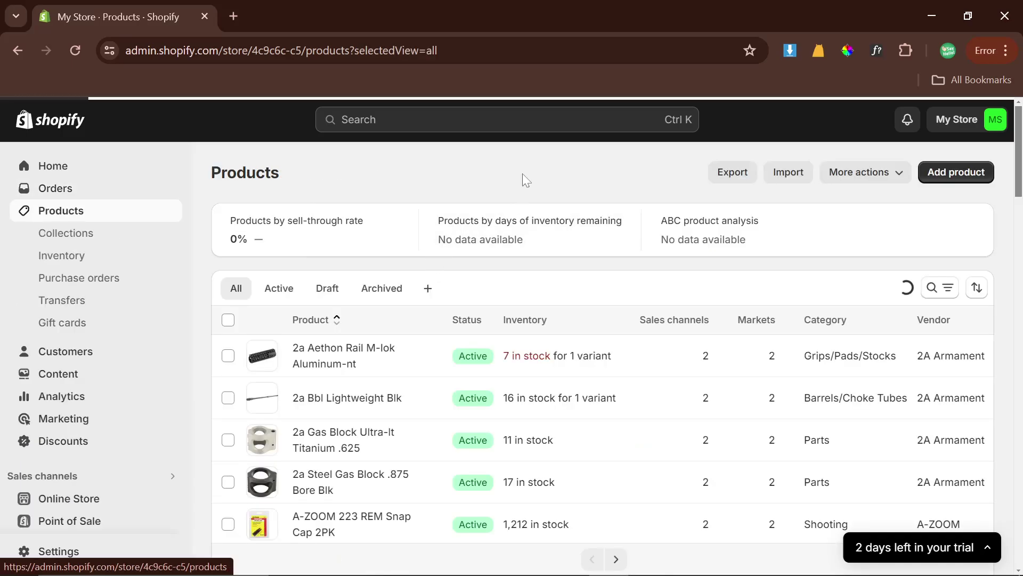
key("f")
key("ctrl+v")
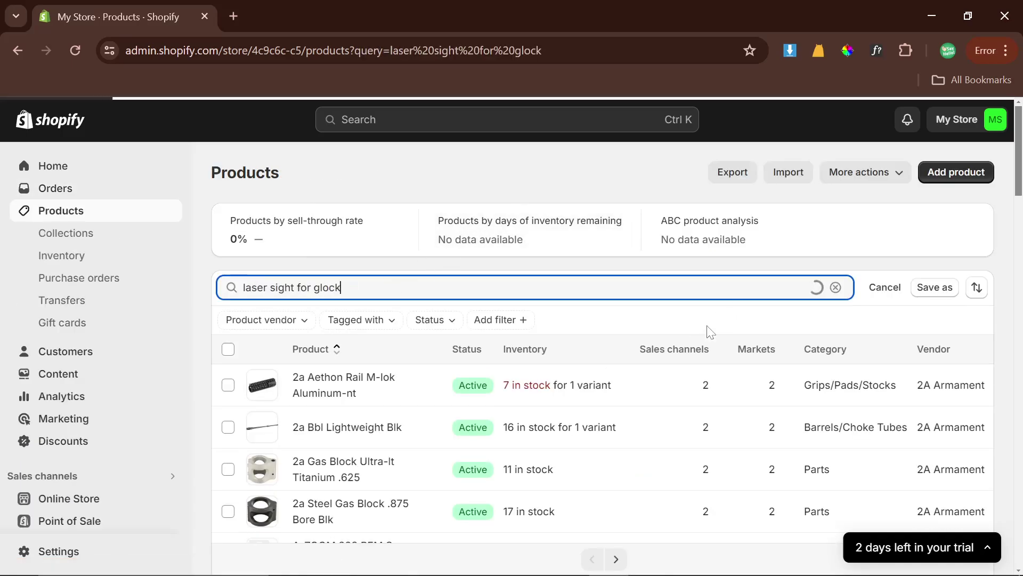
scroll(587, 425, "down", 3)
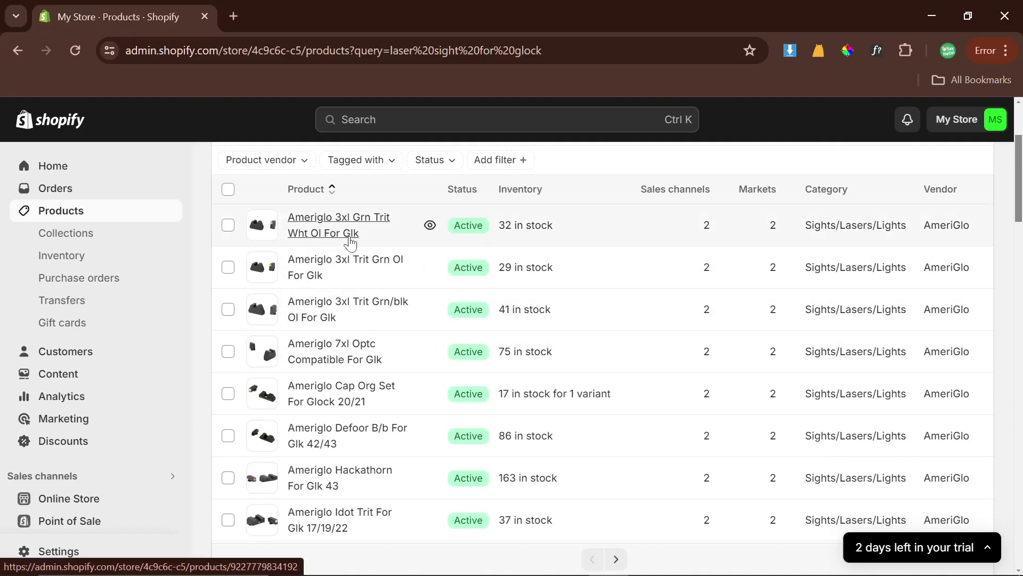
scroll(377, 301, "down", 15)
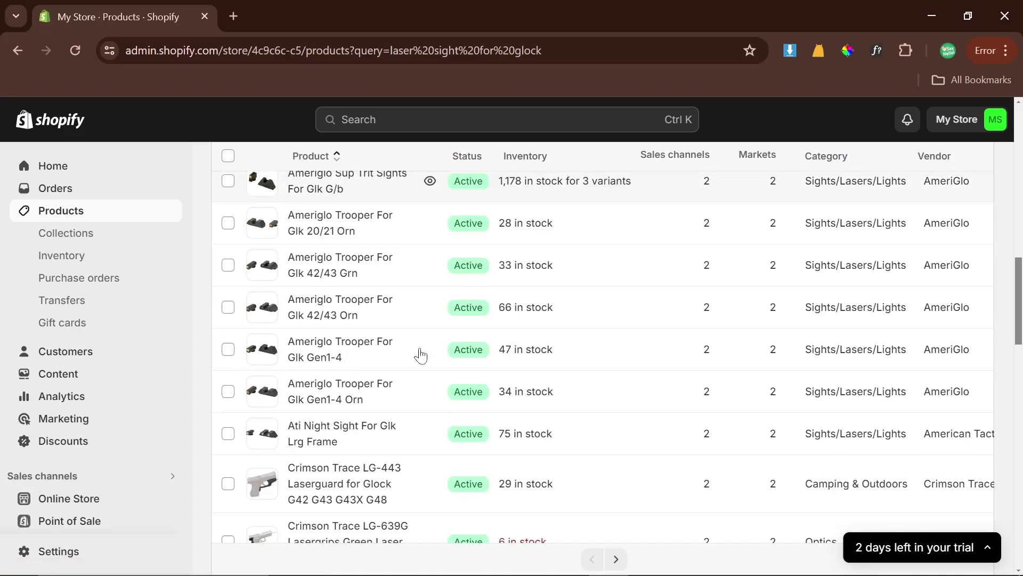
scroll(420, 355, "down", 12)
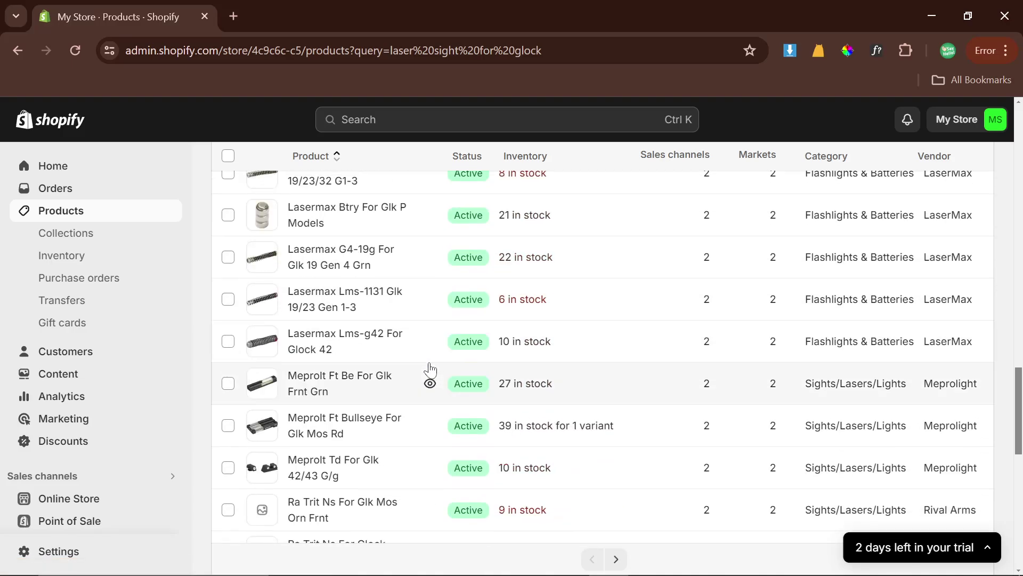
scroll(415, 347, "up", 2)
scroll(482, 338, "up", 6)
Take the 'taurus g3c' keyword from Ahrefs and search products for 'laser sight for taurus g3c'.
key("alt+Tab")
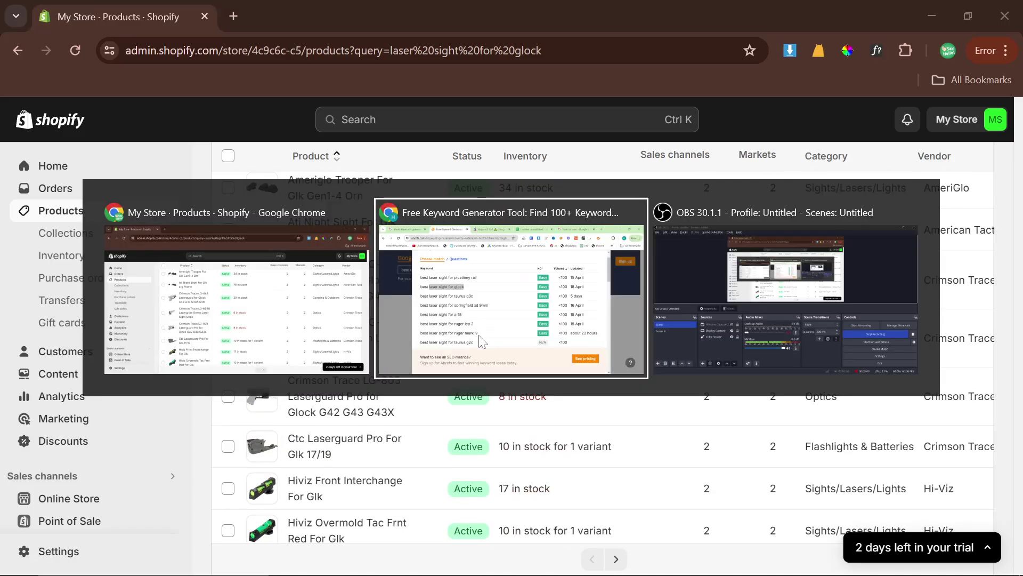
left_click(341, 241)
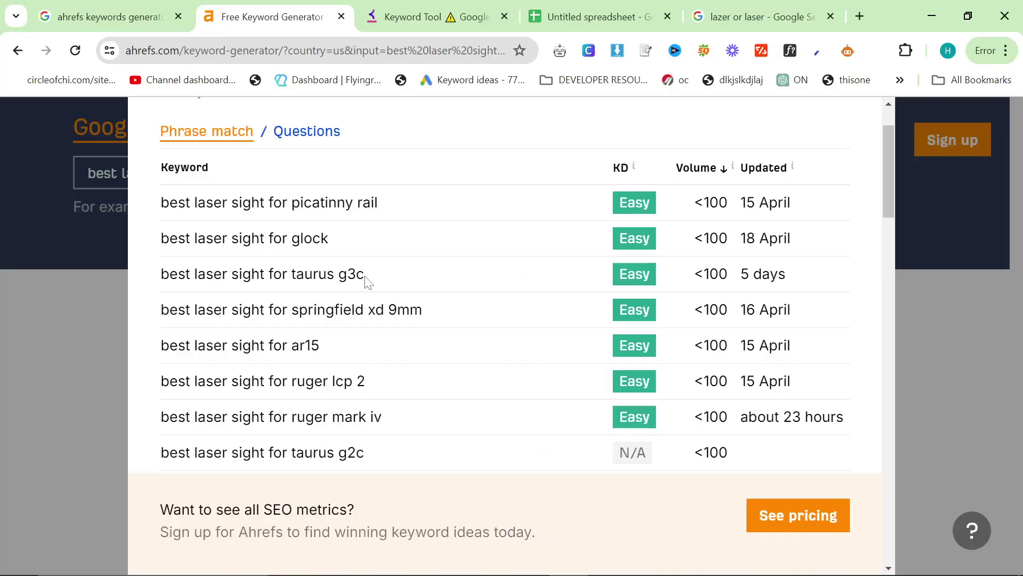
left_click_drag(366, 275, 194, 275)
key("ctrl+c")
key("alt+Tab")
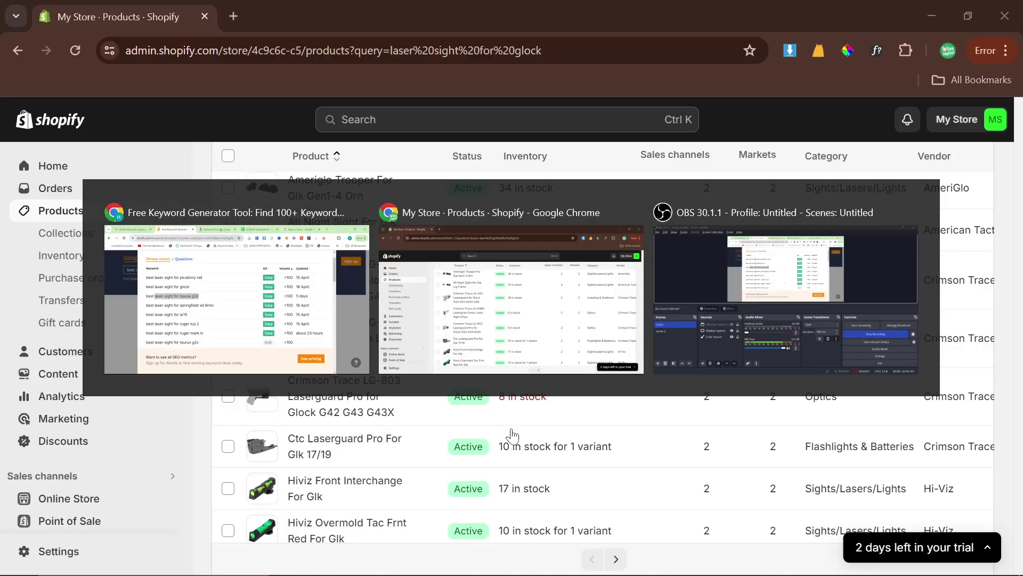
key("ctrl+f")
left_click(404, 299)
key("ctrl+a")
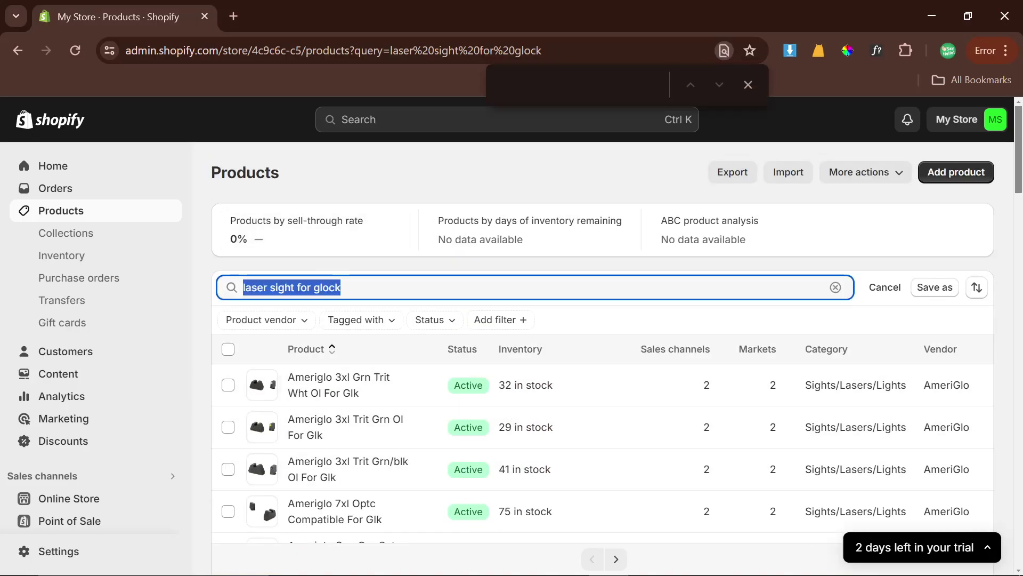
key("ctrl+v")
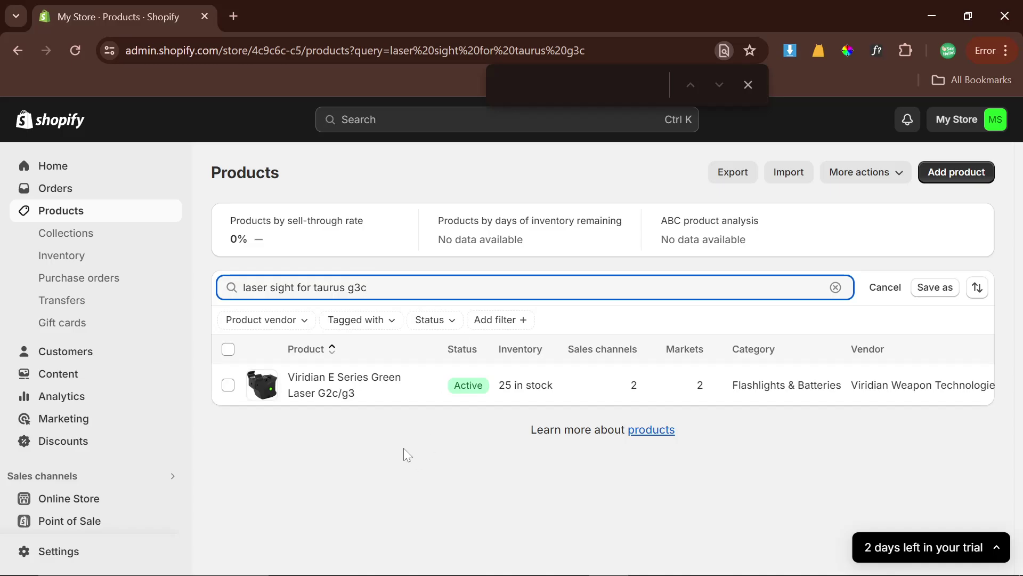
left_click(435, 463)
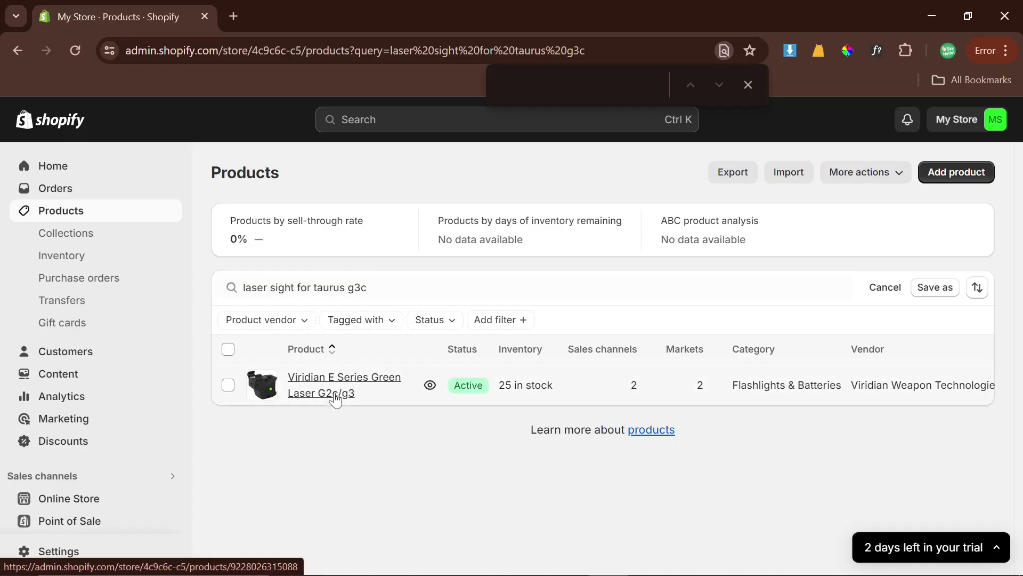
Review the Viridian E Series Green Laser product description, then return to the filtered list.
left_click(336, 399)
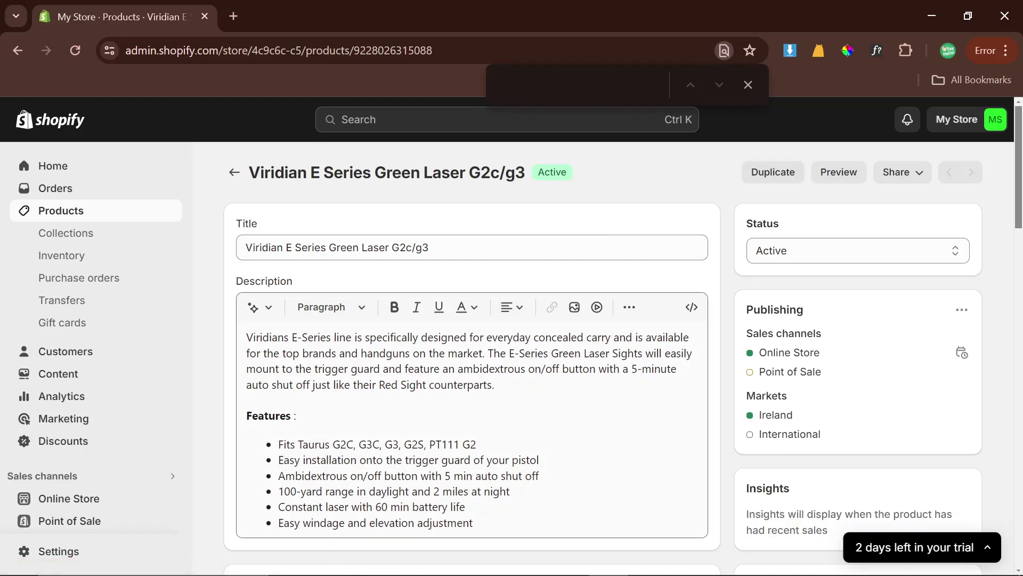
double_click(385, 353)
scroll(585, 384, "down", 6)
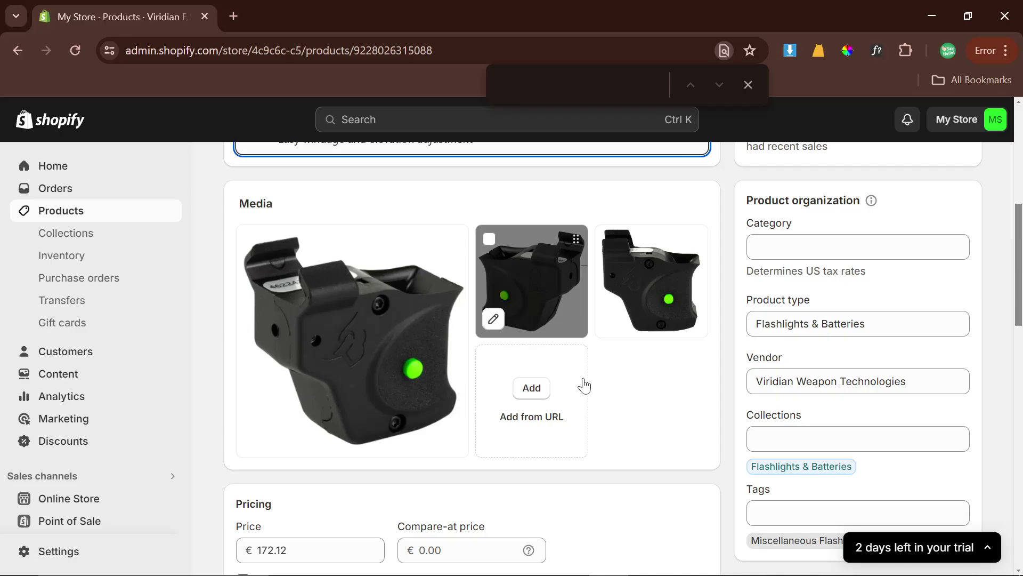
scroll(584, 384, "down", 15)
scroll(586, 384, "up", 3)
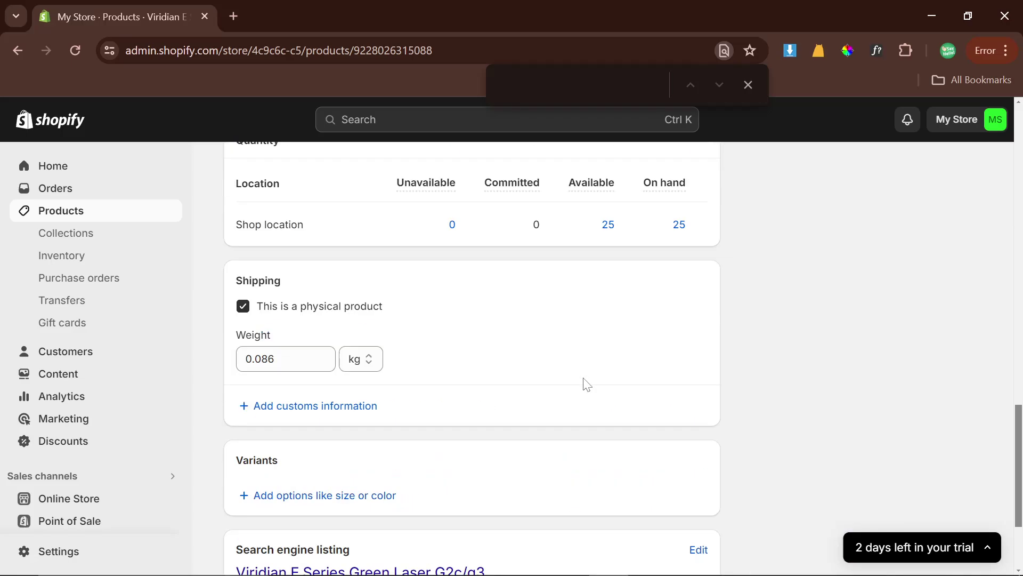
scroll(586, 384, "up", 10)
key("alt+Left")
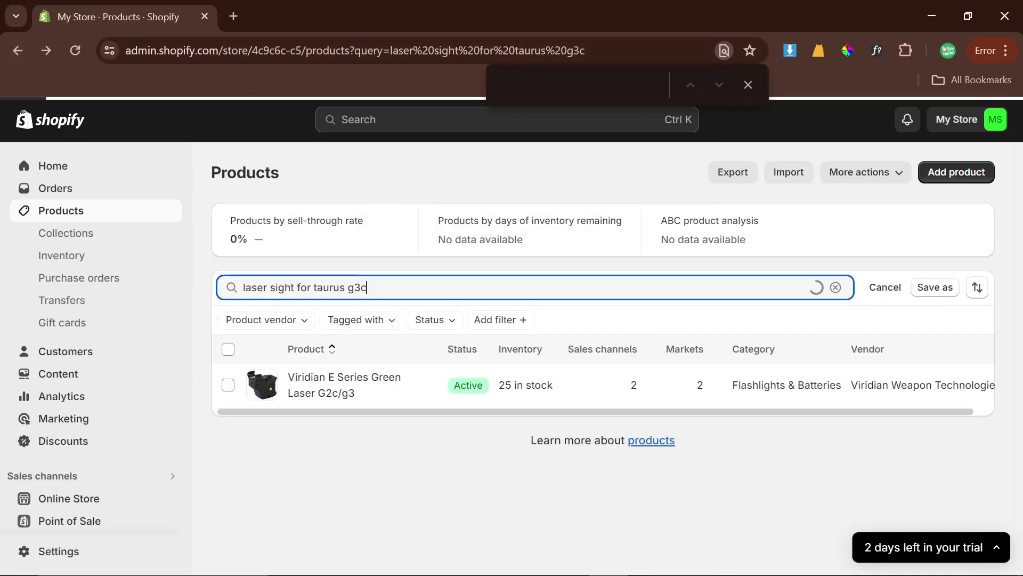
Copy 'ar15' from the Ahrefs keyword list and search products for 'laser sight for ar15'.
key("alt+Tab")
left_click_drag(321, 345, 282, 346)
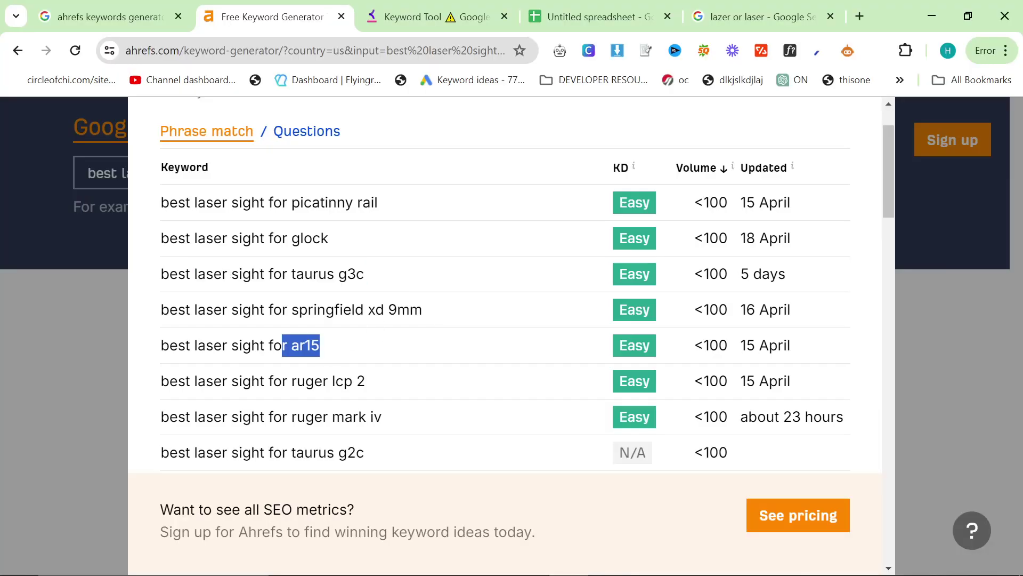
key("ctrl+c")
key("alt+Tab")
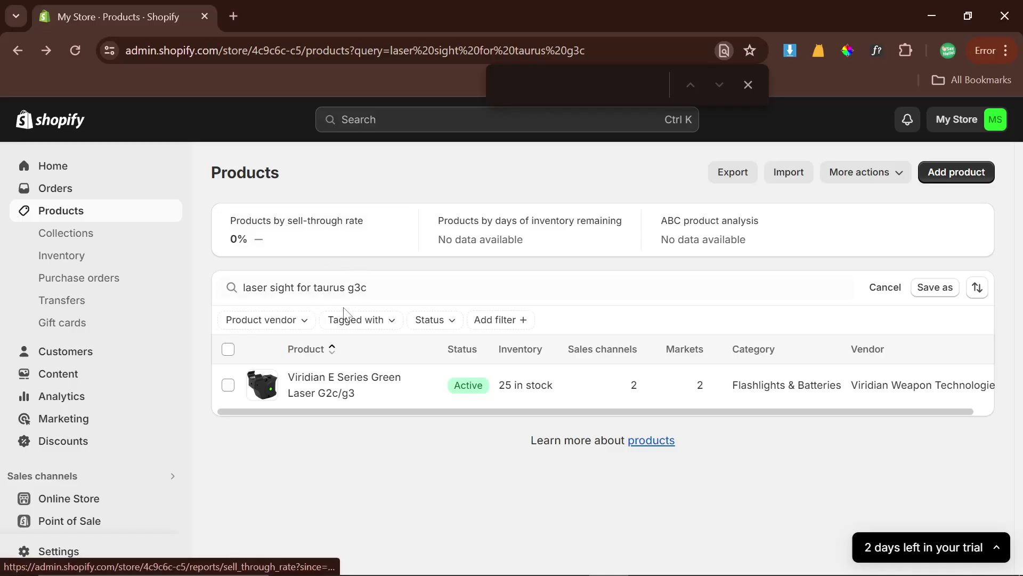
triple_click(336, 288)
key("ctrl+v")
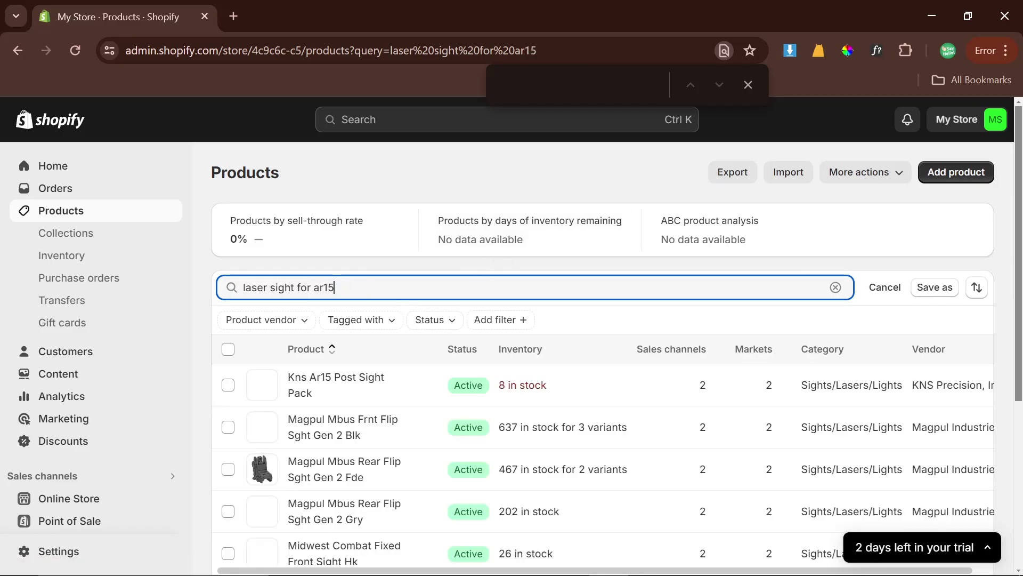
scroll(426, 354, "down", 3)
scroll(407, 347, "down", 2)
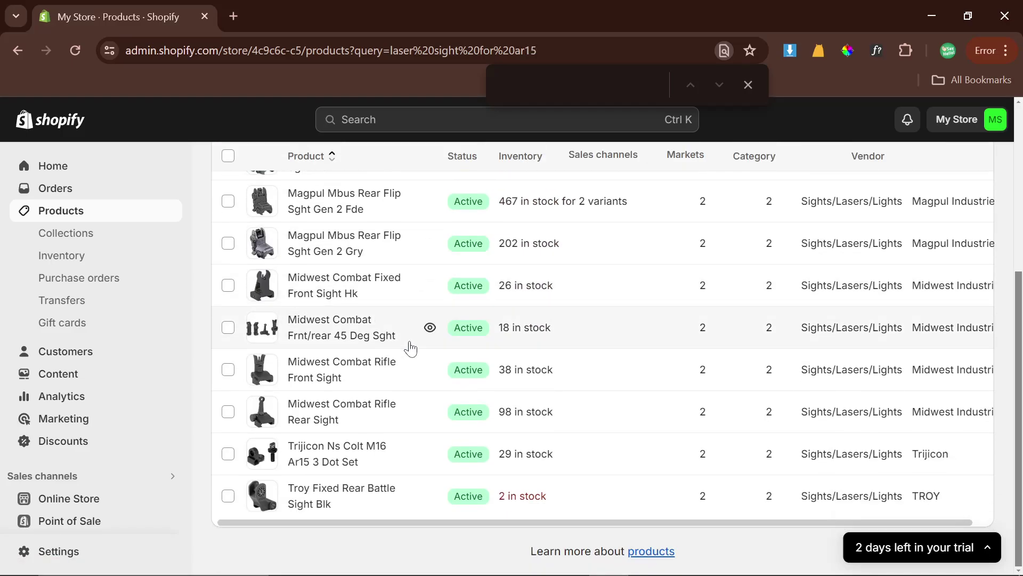
scroll(520, 413, "up", 4)
scroll(522, 417, "down", 3)
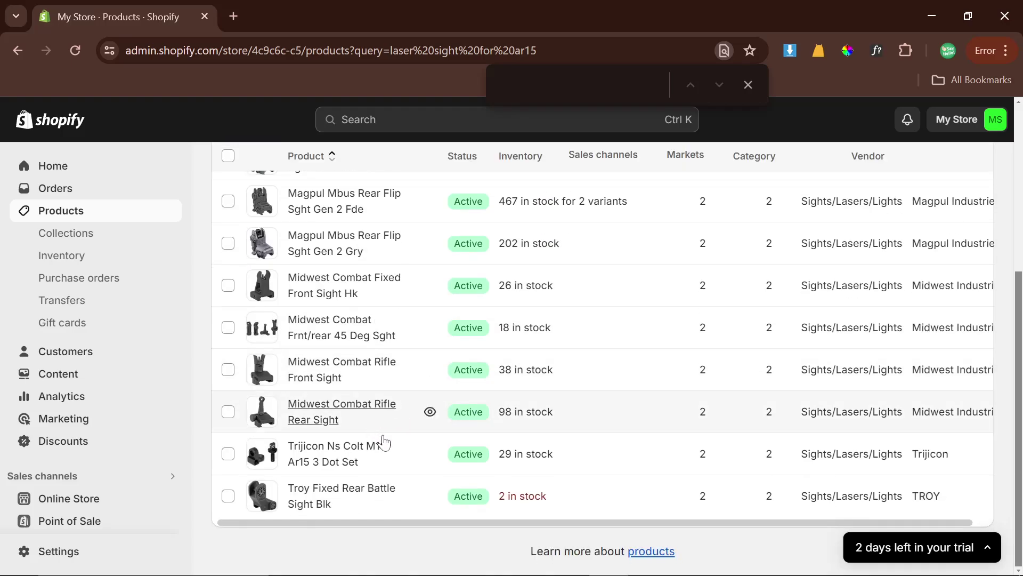
Select the 'laser sight for ar15' search text and switch back to the Ahrefs keyword list.
key("ctrl+a")
scroll(260, 122, "up", 5)
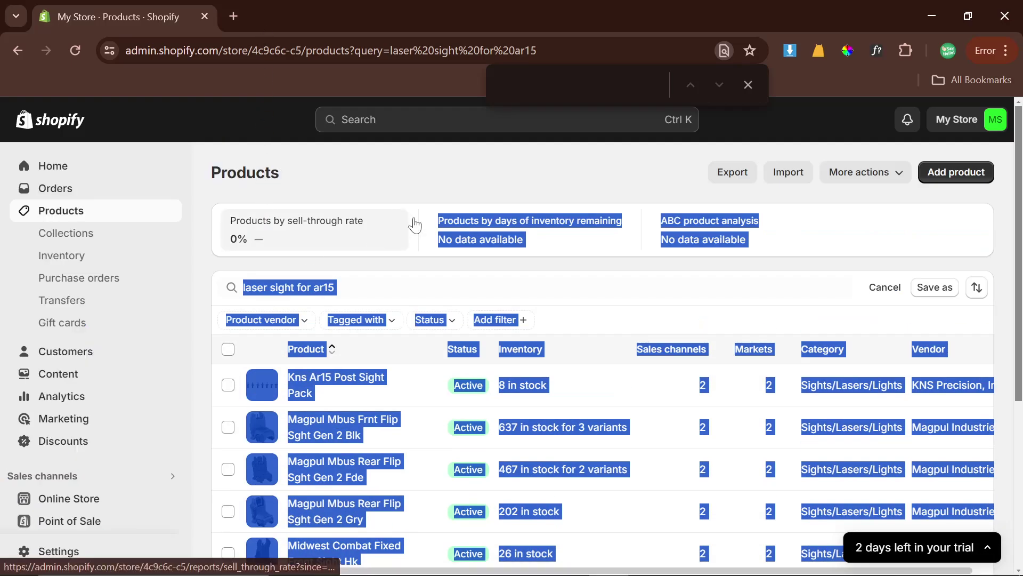
left_click_drag(337, 288, 204, 288)
key("alt+Tab")
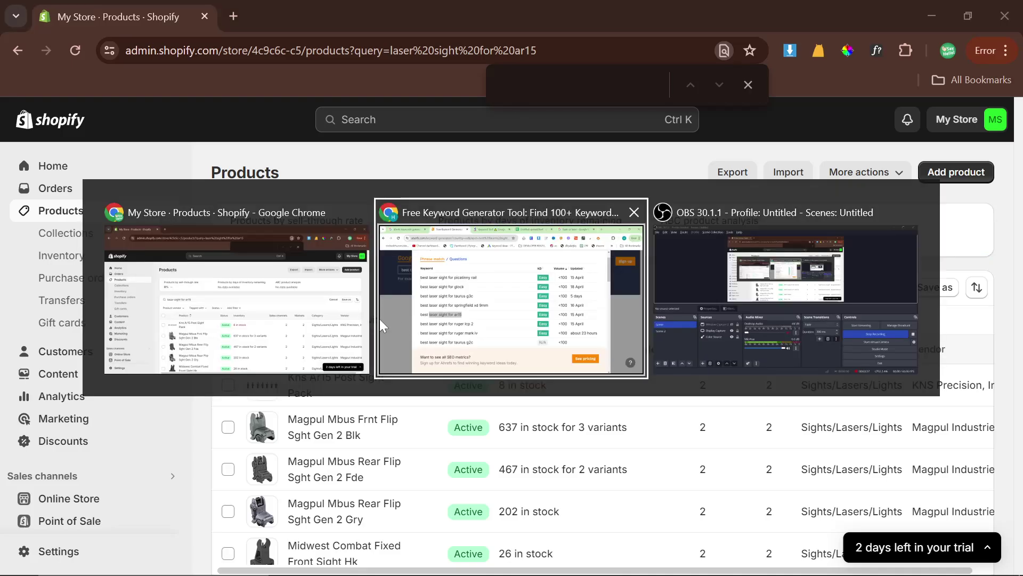
left_click(303, 321)
key("alt+Tab")
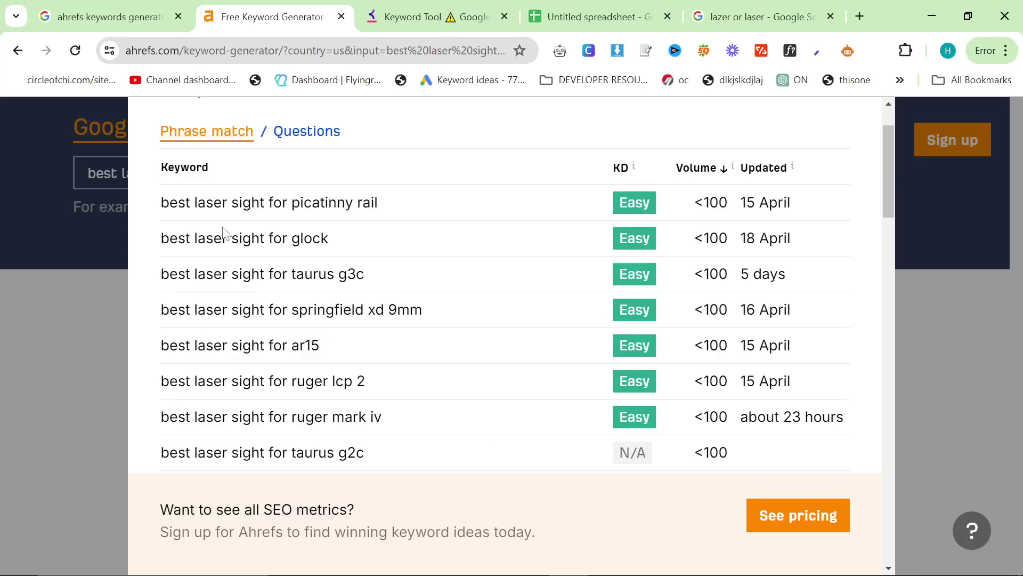
Select the full 'best laser sight for' keyword table, from the Keyword header to the last row.
scroll(223, 228, "up", 1)
left_click_drag(152, 257, 782, 369)
scroll(746, 410, "down", 8)
left_click(782, 368)
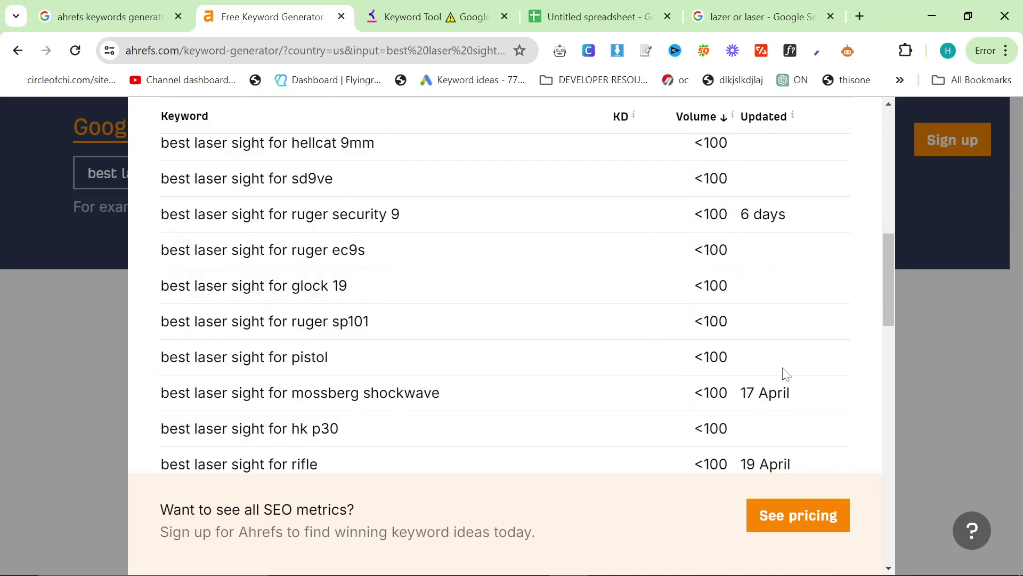
scroll(331, 319, "up", 15)
scroll(785, 411, "down", 15)
left_click_drag(155, 247, 767, 442)
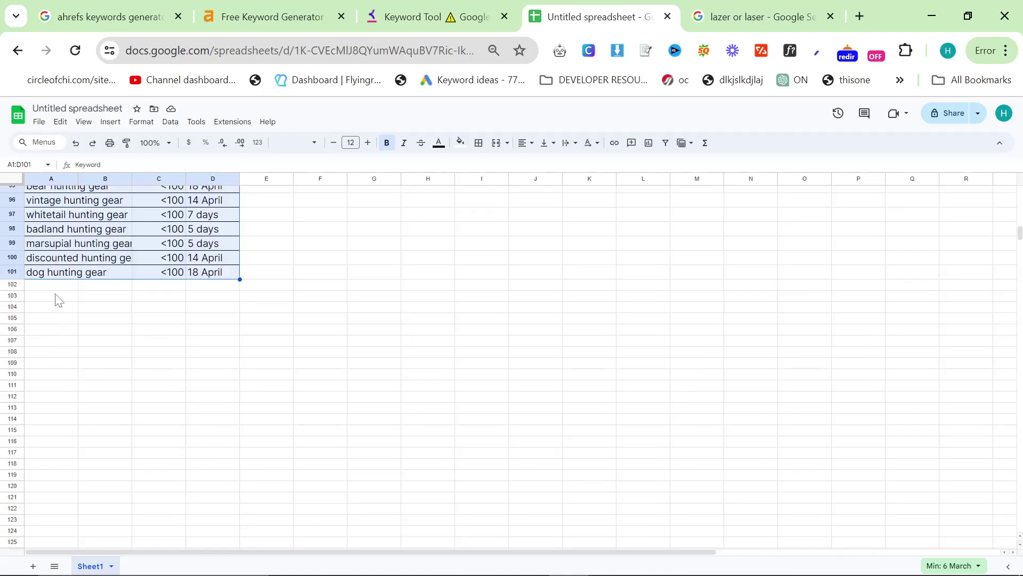
Paste the laser-sight keyword table at row 102, after undoing a misplaced paste at row 103.
left_click(56, 295)
key("ctrl+v")
key("ctrl+z")
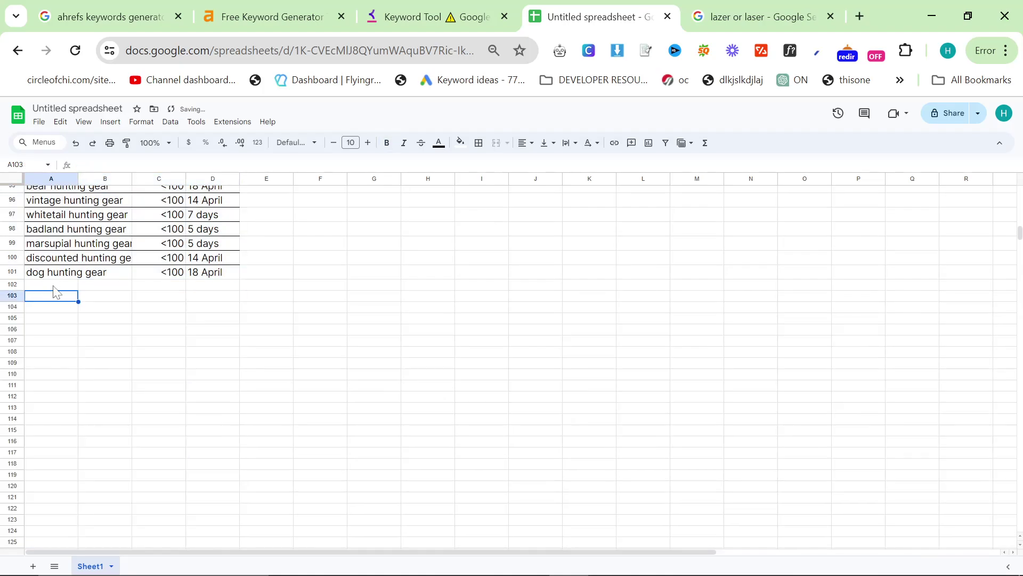
left_click(56, 284)
key("ctrl+v")
left_click(461, 361)
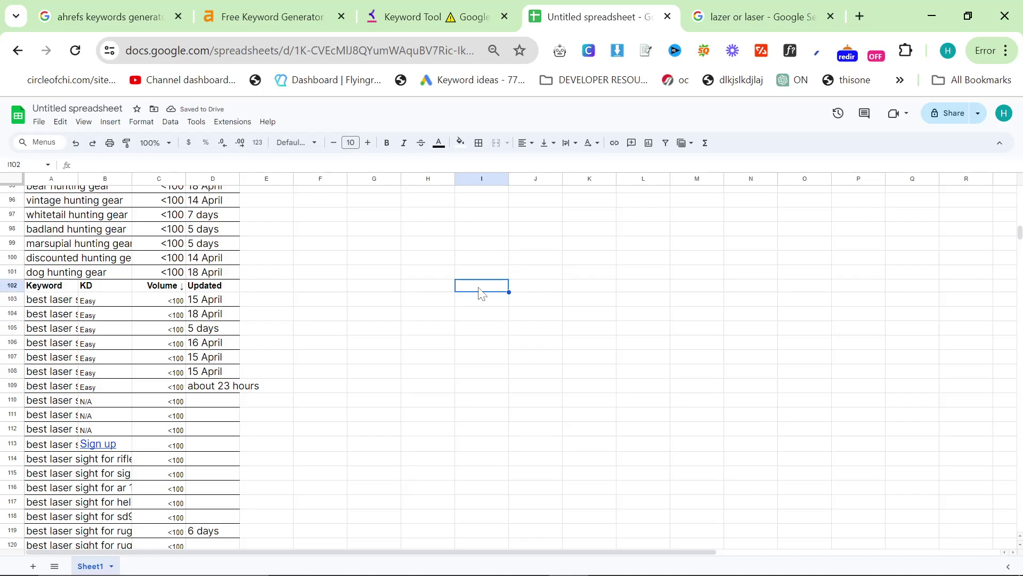
Check the pasted keyword table in rows 102–159, briefly glancing at the Shopify window.
scroll(291, 342, "up", 10)
scroll(365, 389, "down", 15)
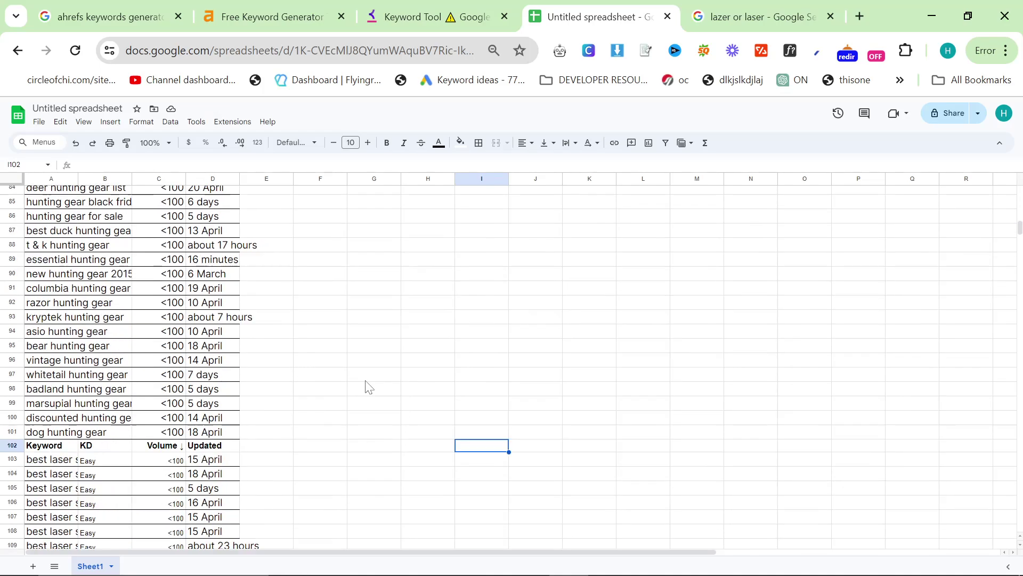
scroll(389, 390, "down", 15)
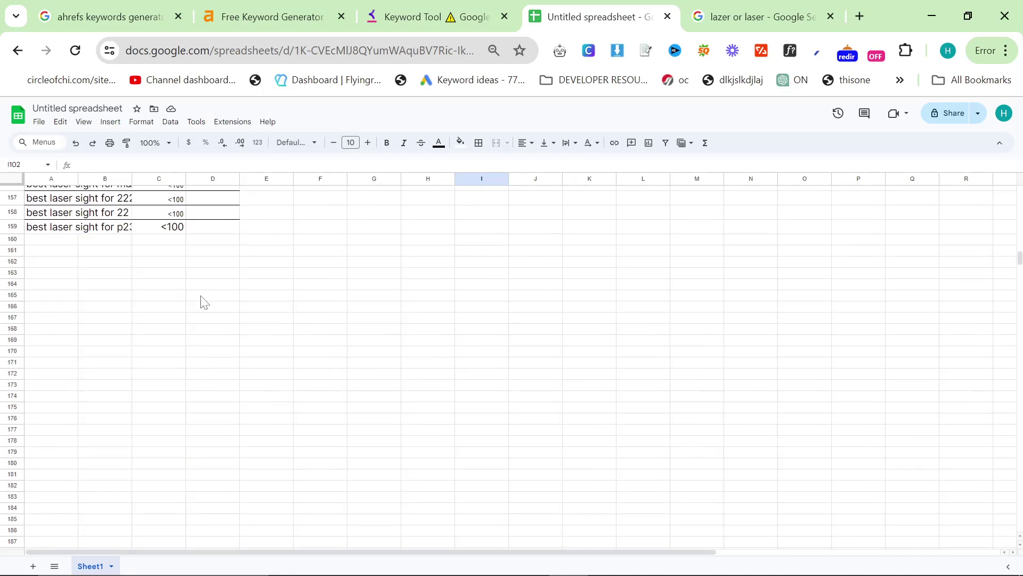
left_click_drag(266, 351, 40, 192)
left_click(365, 339)
scroll(346, 415, "down", 10)
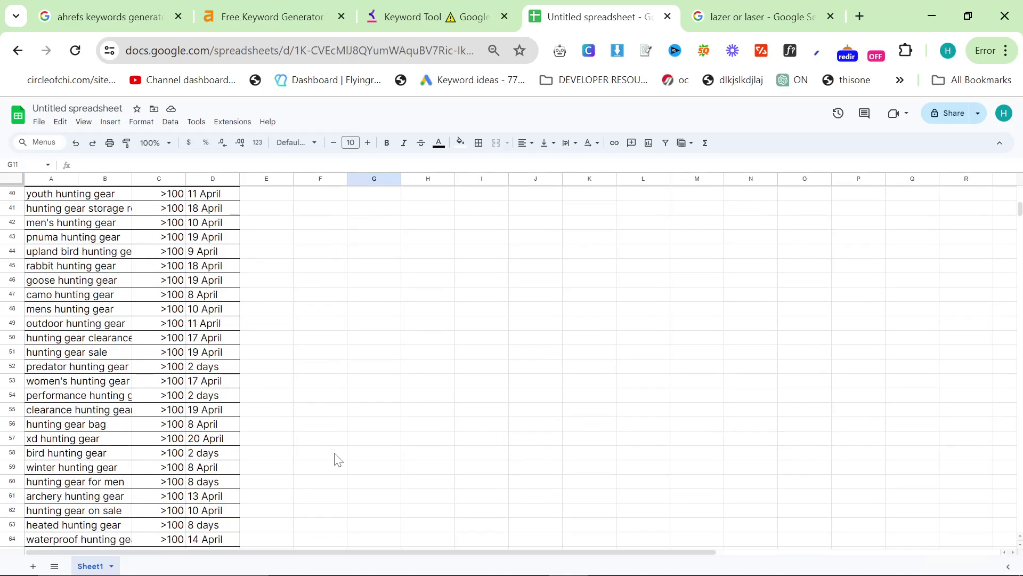
scroll(336, 459, "down", 20)
scroll(338, 459, "up", 8)
key("alt+Tab")
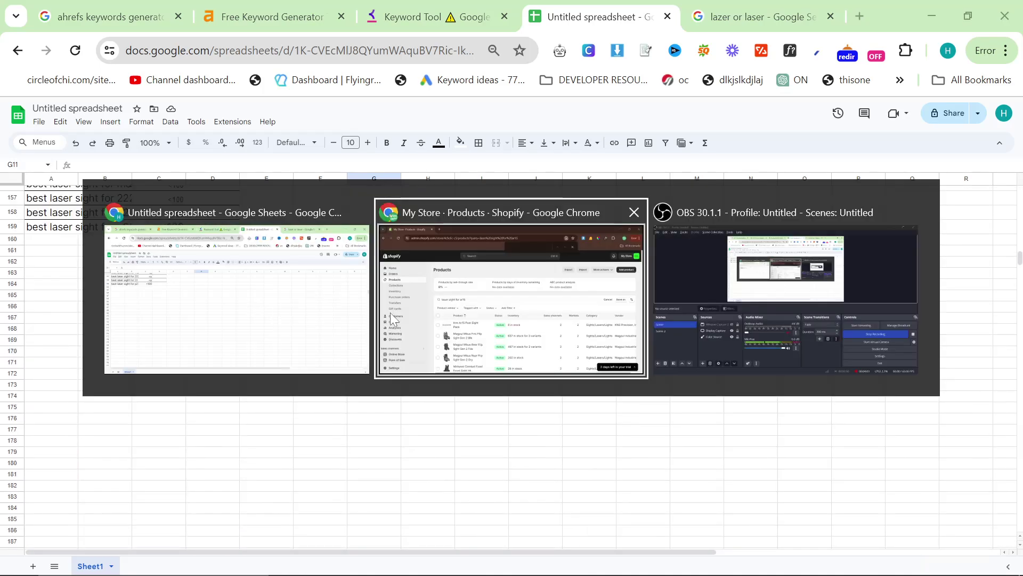
scroll(405, 298, "down", 5)
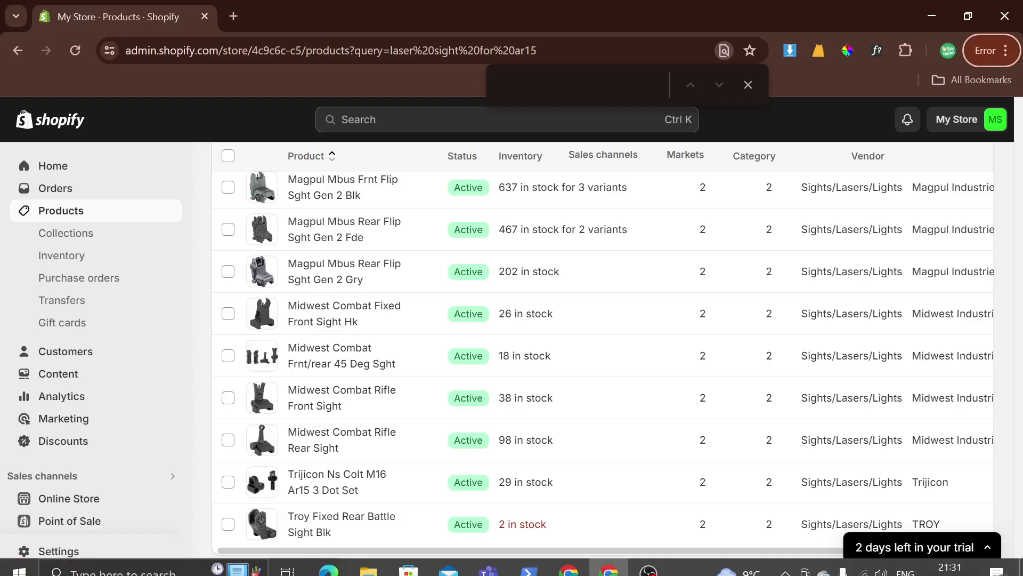
scroll(749, 422, "down", 3)
key("alt+Tab")
key("alt+Tab")
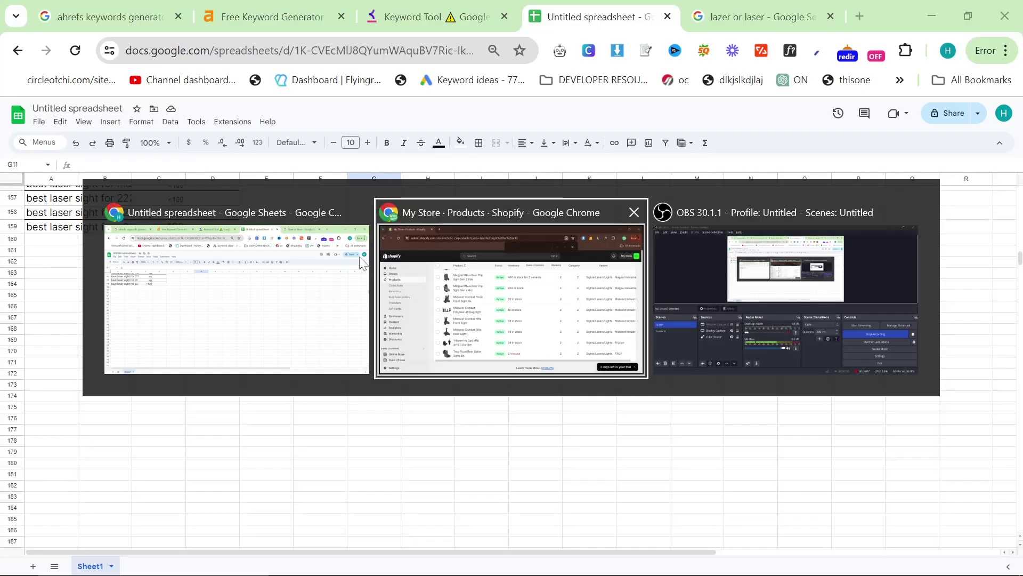
key("alt+Tab")
Clear the table selection and close the Ahrefs laser-sight keyword ideas list.
left_click(268, 8)
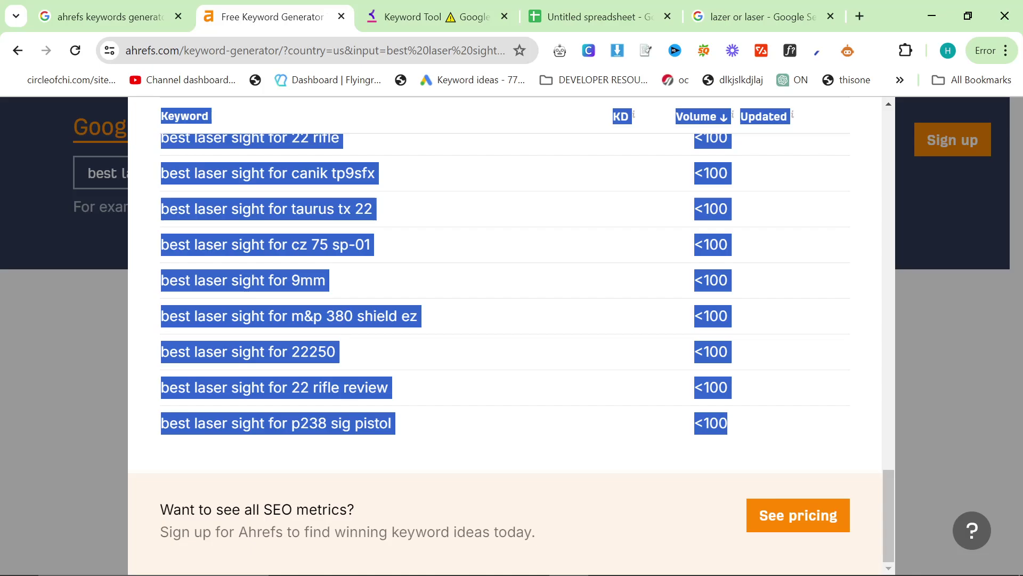
left_click(112, 326)
scroll(870, 279, "up", 15)
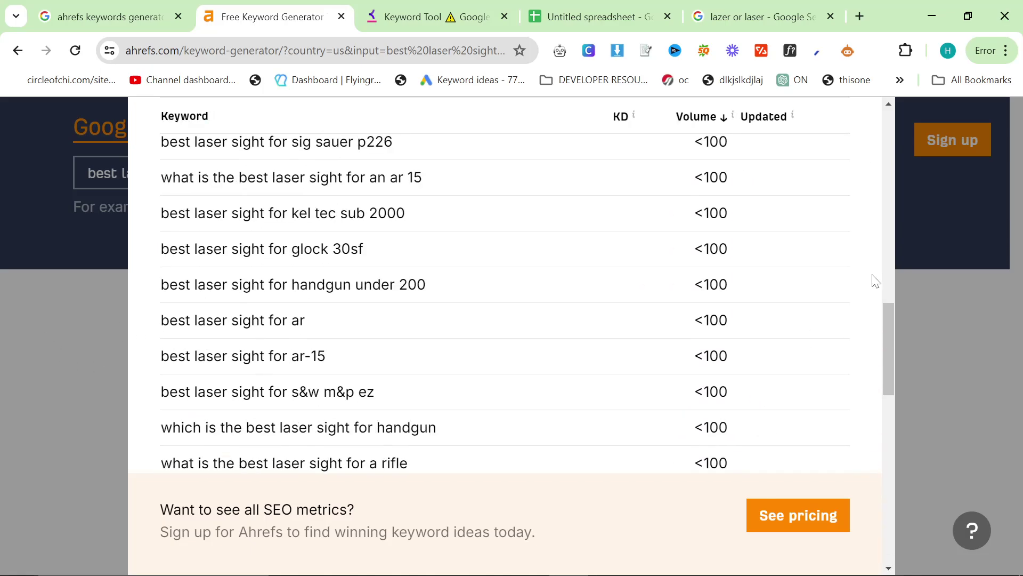
left_click(846, 141)
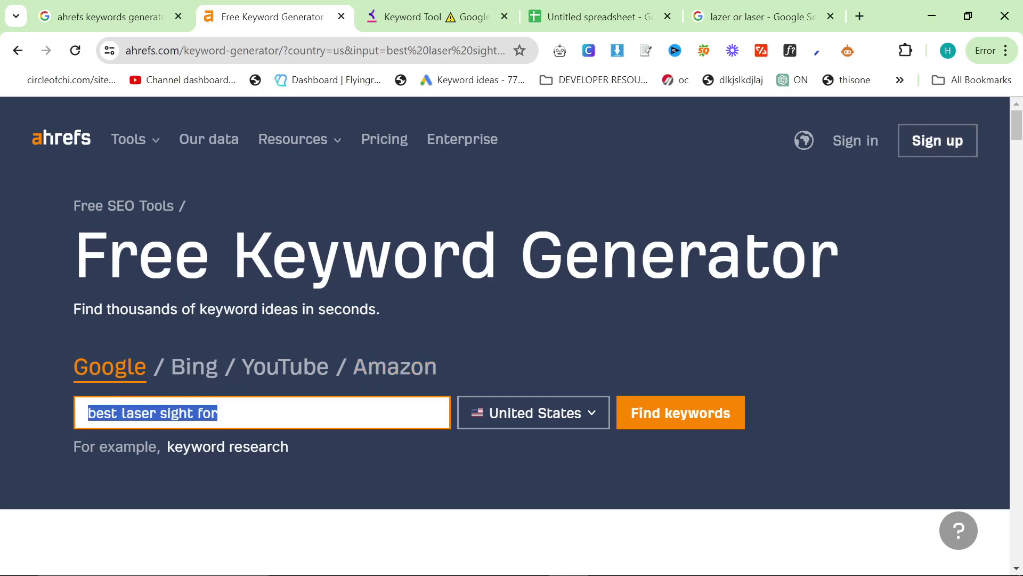
left_click(491, 330)
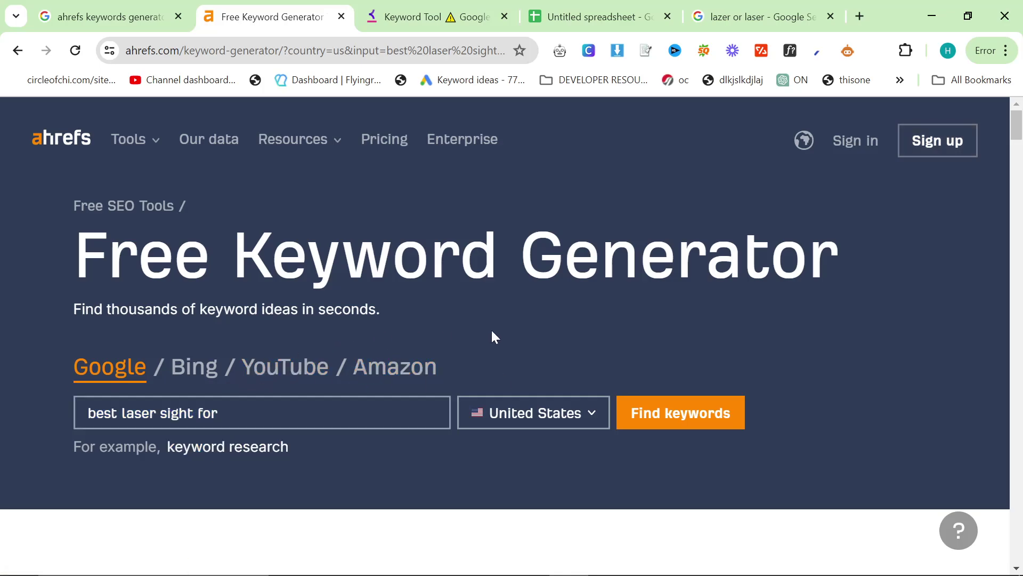
key("alt+Tab")
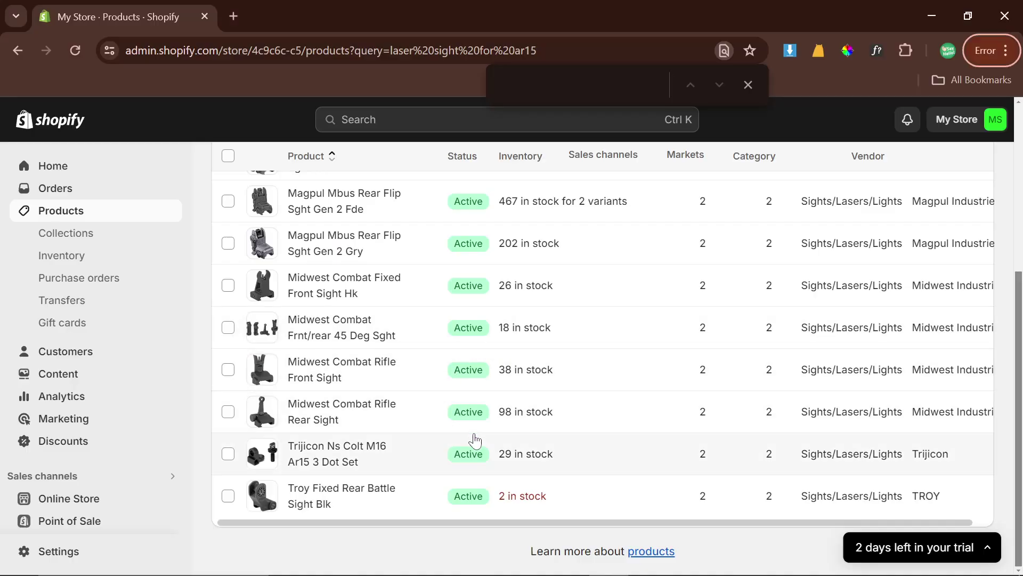
Browse the Shopify Collections list, including Parts, Sights/Lasers/Lights and Scopes.
left_click(133, 256)
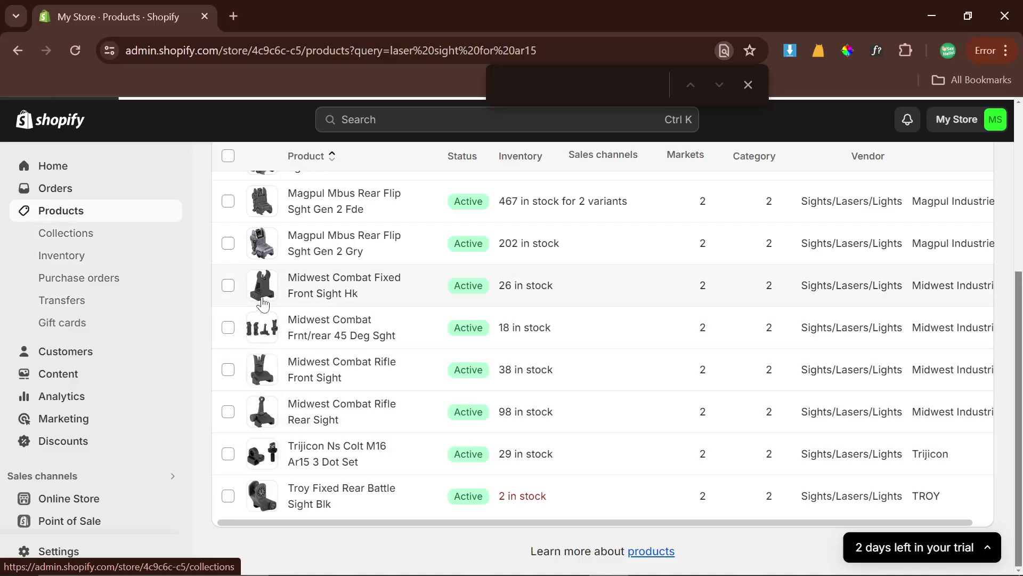
left_click(79, 233)
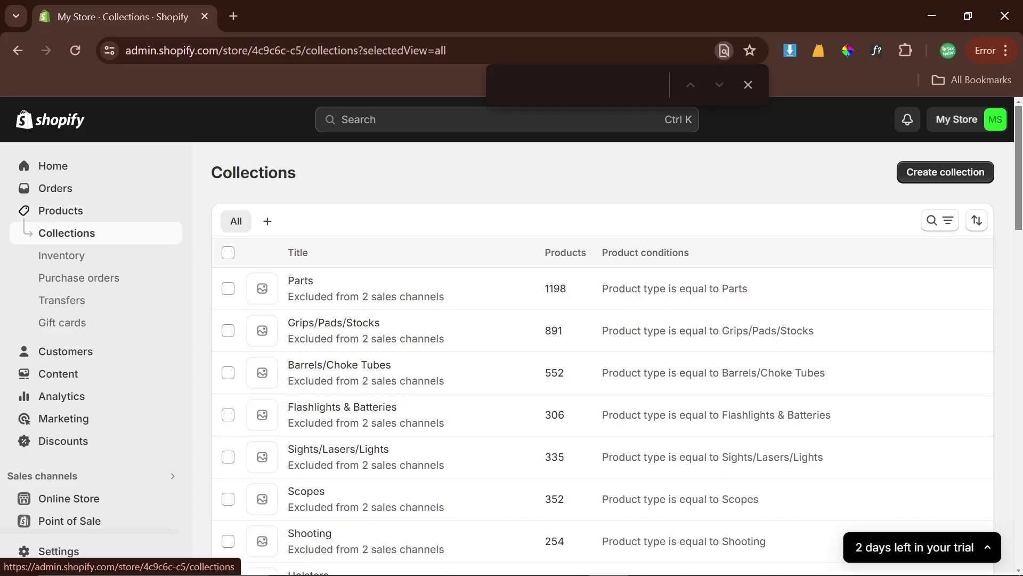
scroll(569, 288, "down", 2)
scroll(533, 382, "down", 3)
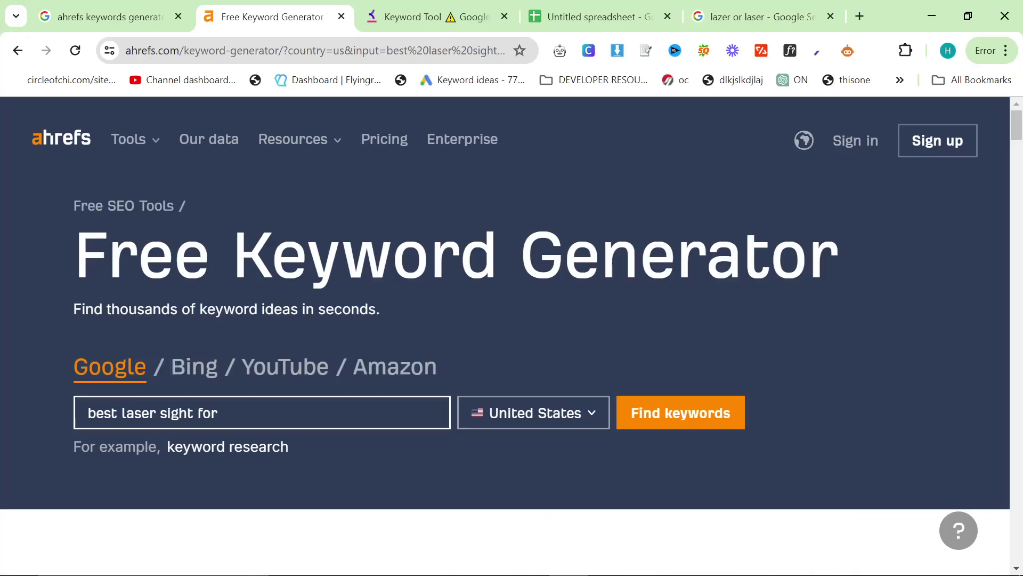
Replace the Ahrefs query with 'best scope for' and generate its 1,569 keyword ideas.
left_click_drag(217, 413, 126, 413)
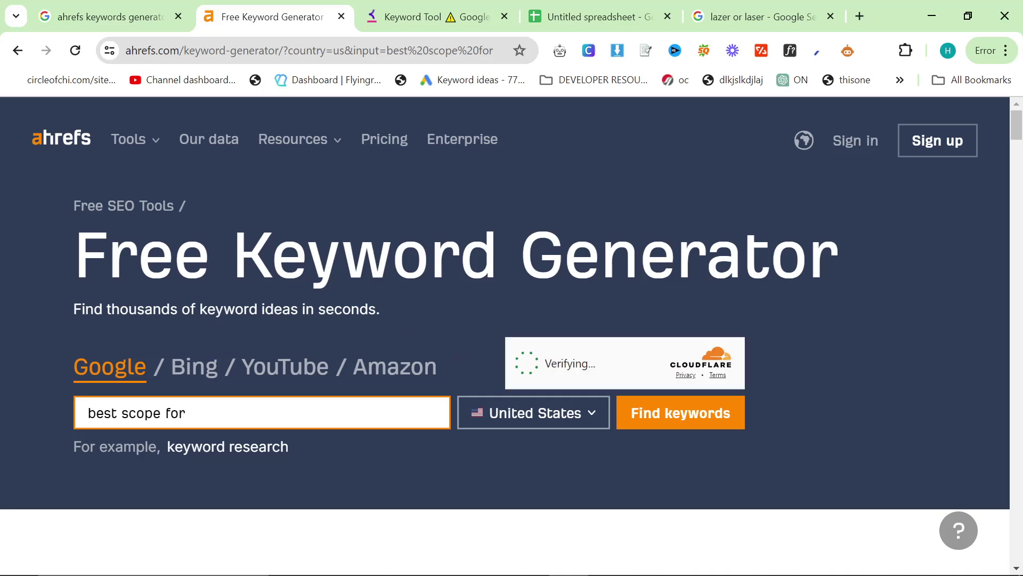
scroll(459, 392, "down", 3)
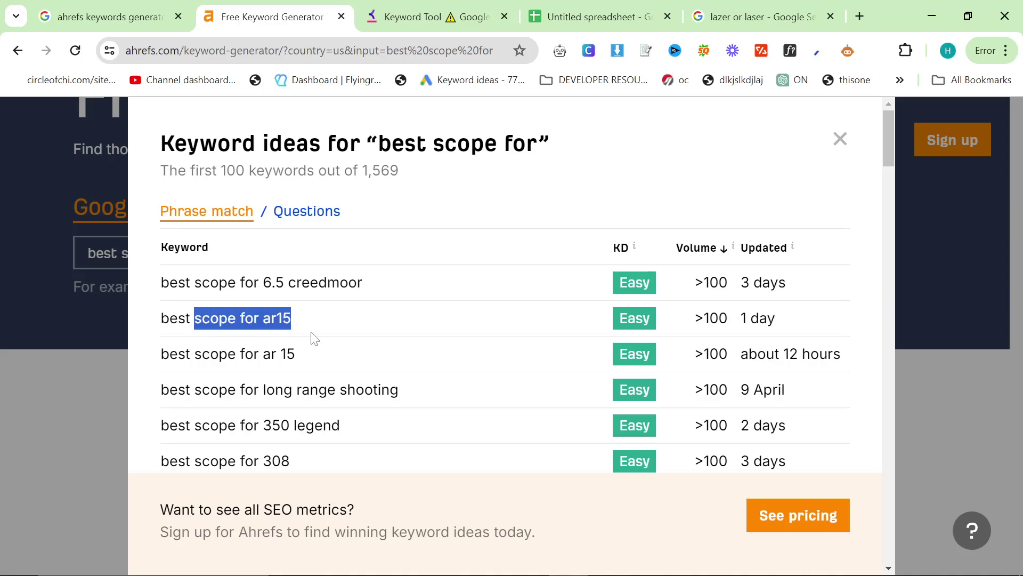
key("alt+Tab")
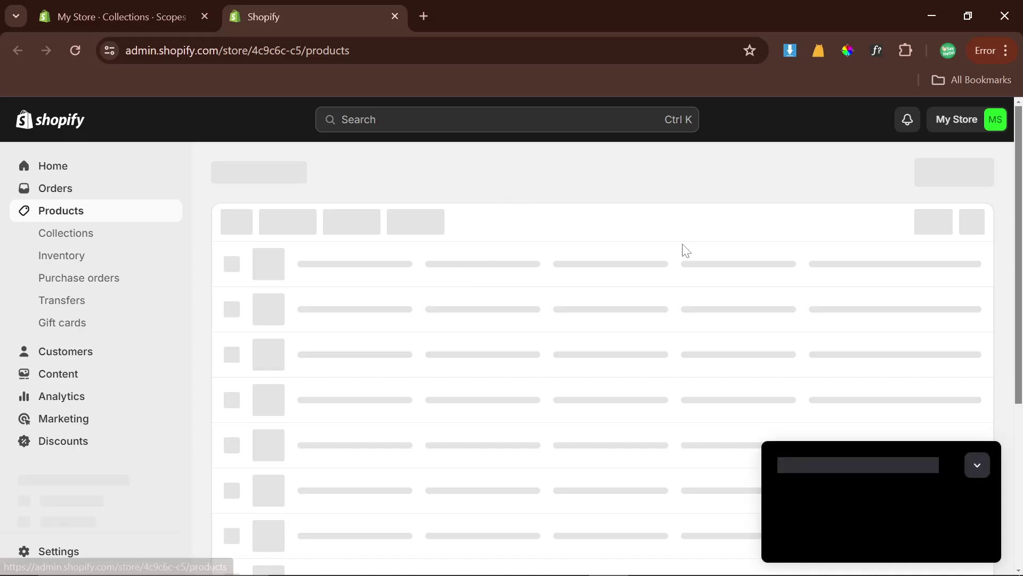
Search products for 'scope for ar15' and check the Reptilia Dot Mnt 1/3 Co-wit Acro description for AR15.
key("f")
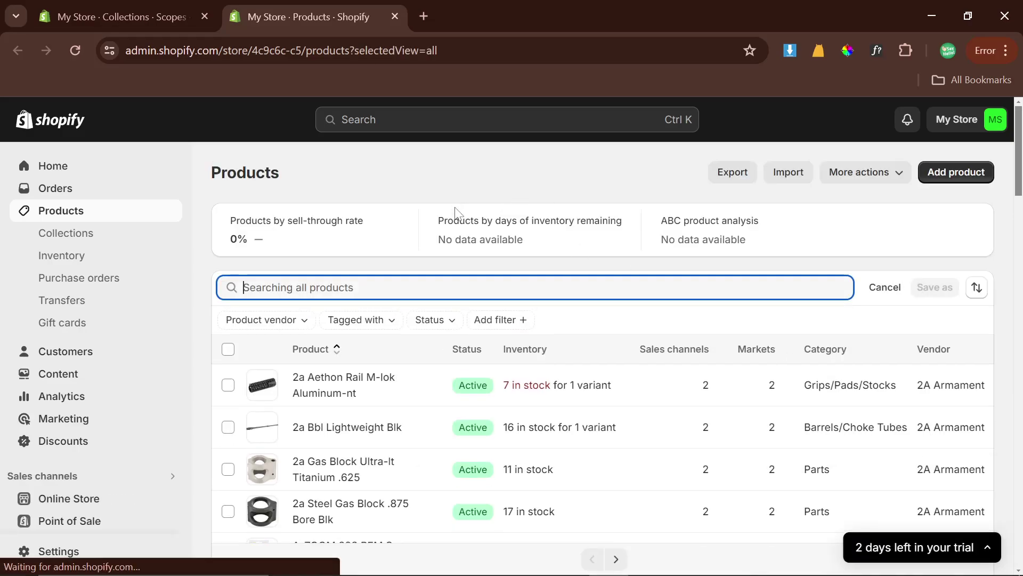
type("scope for ar15")
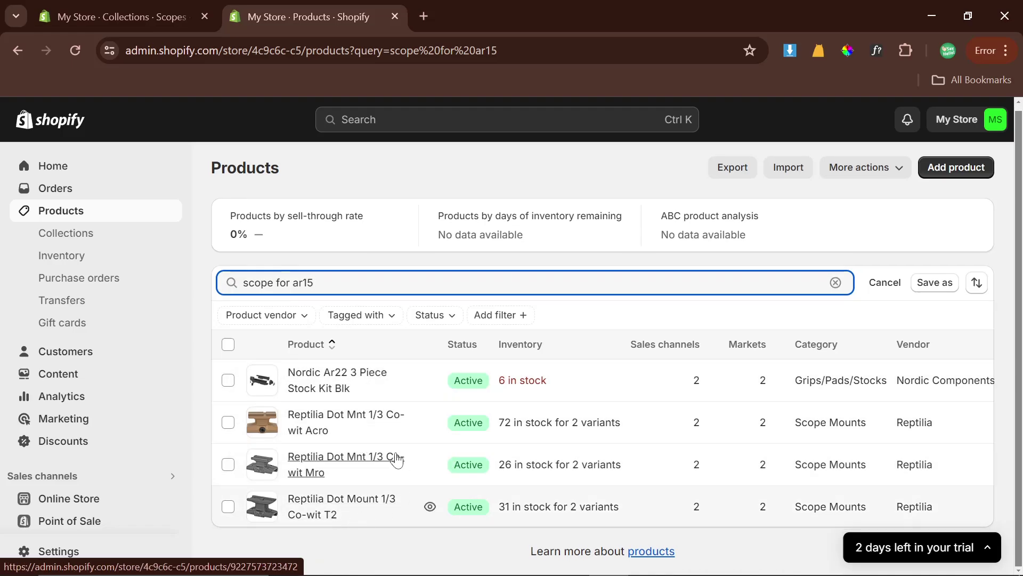
left_click(332, 417)
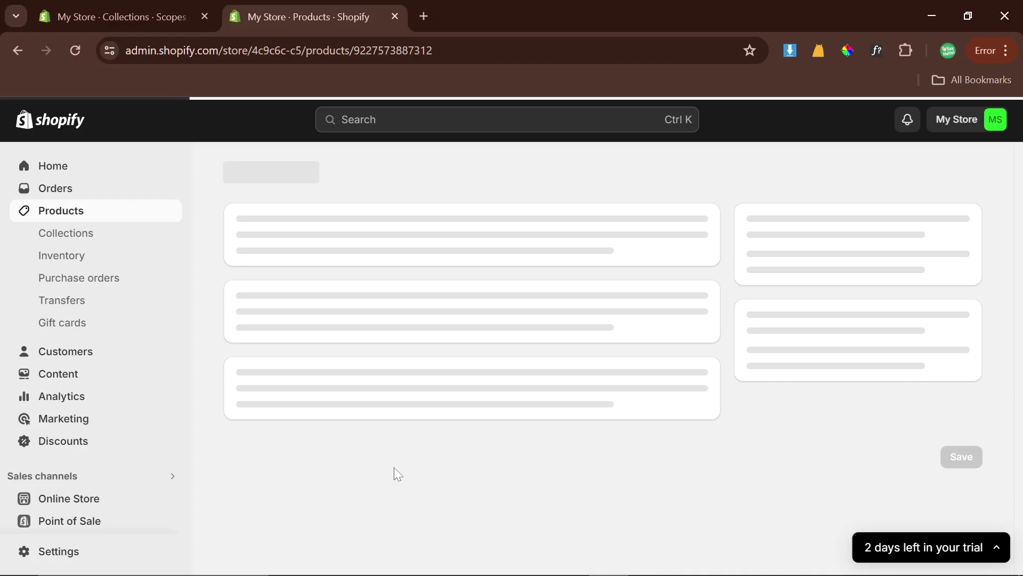
key("ctrl+f")
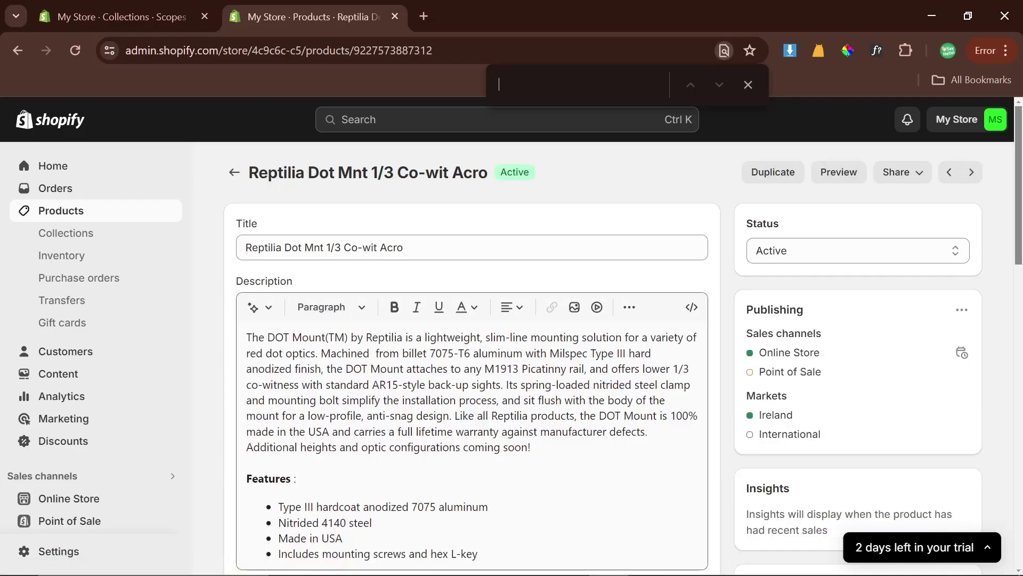
left_click_drag(372, 384, 392, 385)
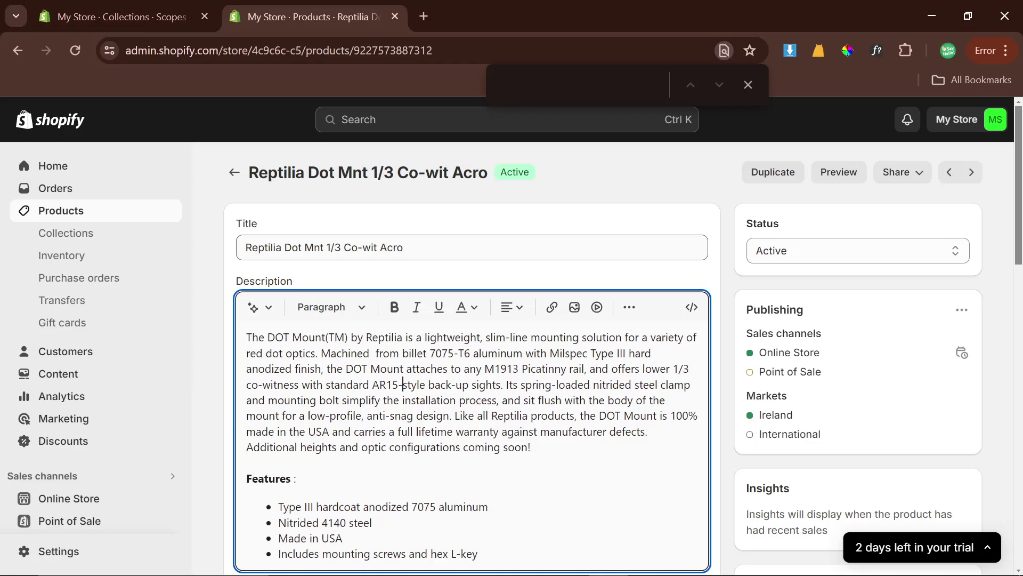
left_click_drag(404, 247, 255, 234)
left_click(445, 384)
scroll(532, 452, "down", 9)
scroll(533, 453, "up", 3)
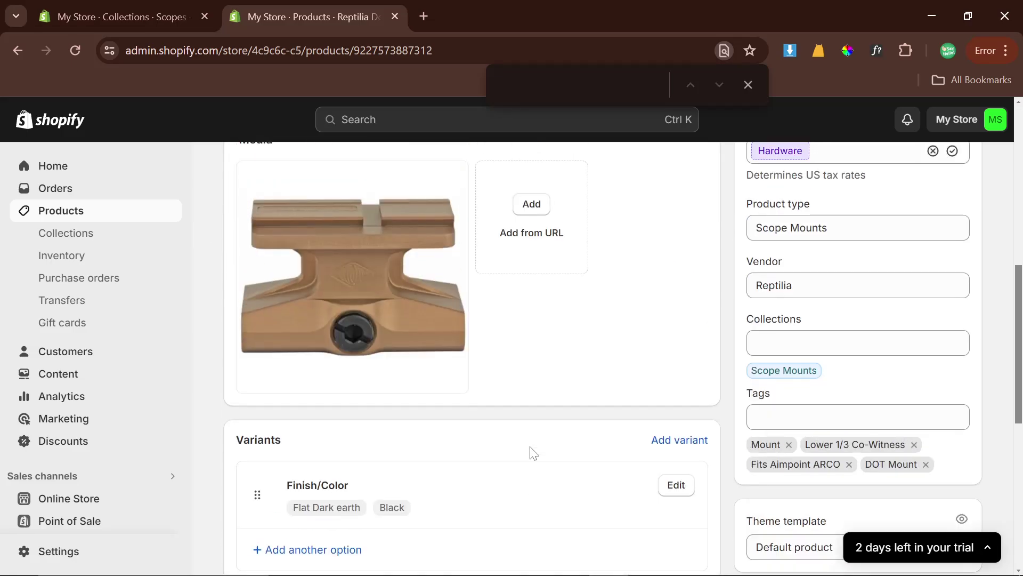
Compare the product wording against the Ahrefs 'best scope for' keyword ideas.
key("alt+Tab")
key("alt+Tab")
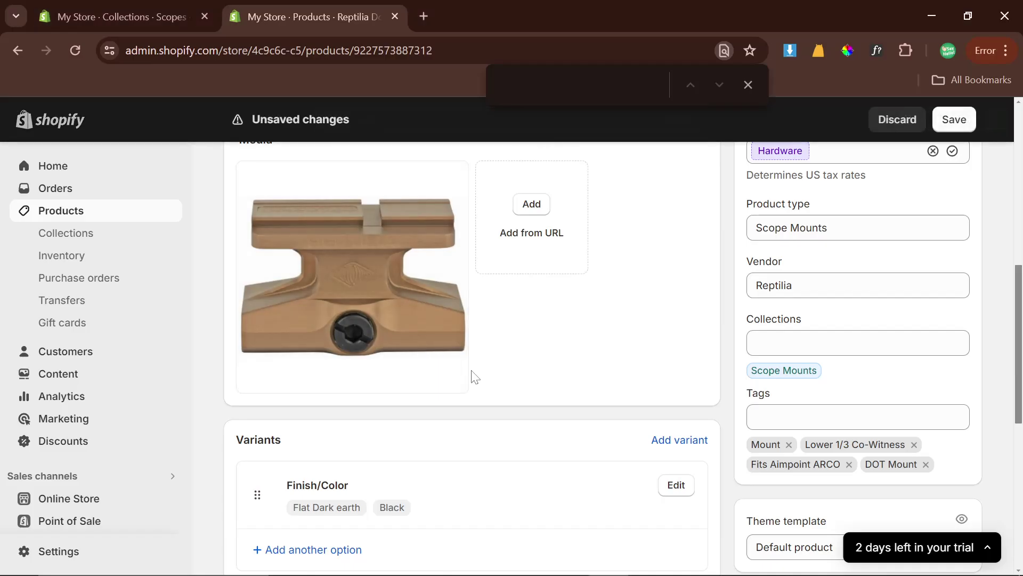
scroll(513, 402, "up", 6)
scroll(554, 450, "up", 1)
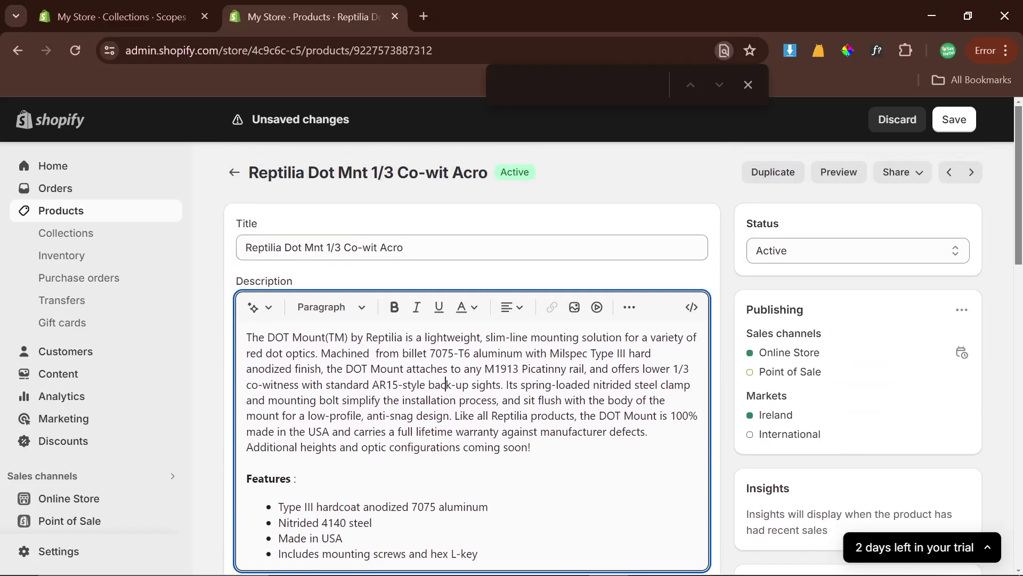
scroll(472, 357, "down", 10)
scroll(556, 450, "up", 7)
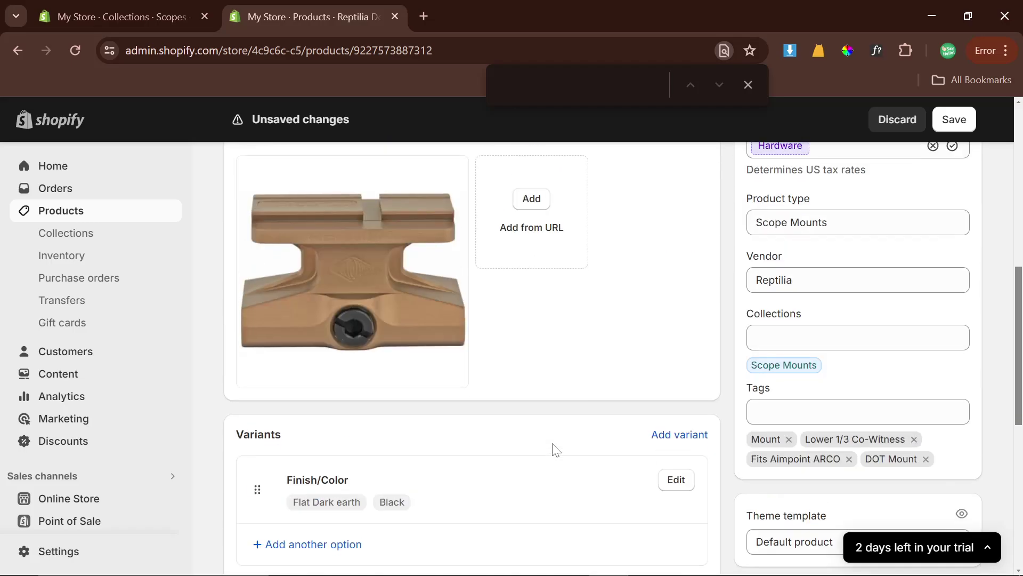
scroll(556, 451, "down", 7)
scroll(556, 451, "up", 10)
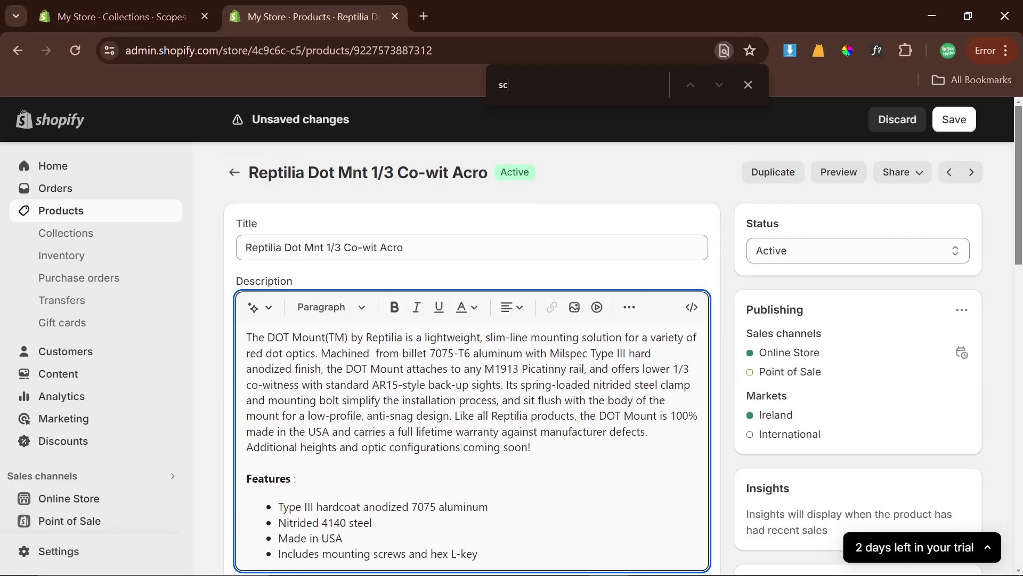
type("ope")
scroll(560, 437, "up", 5)
scroll(863, 231, "down", 6)
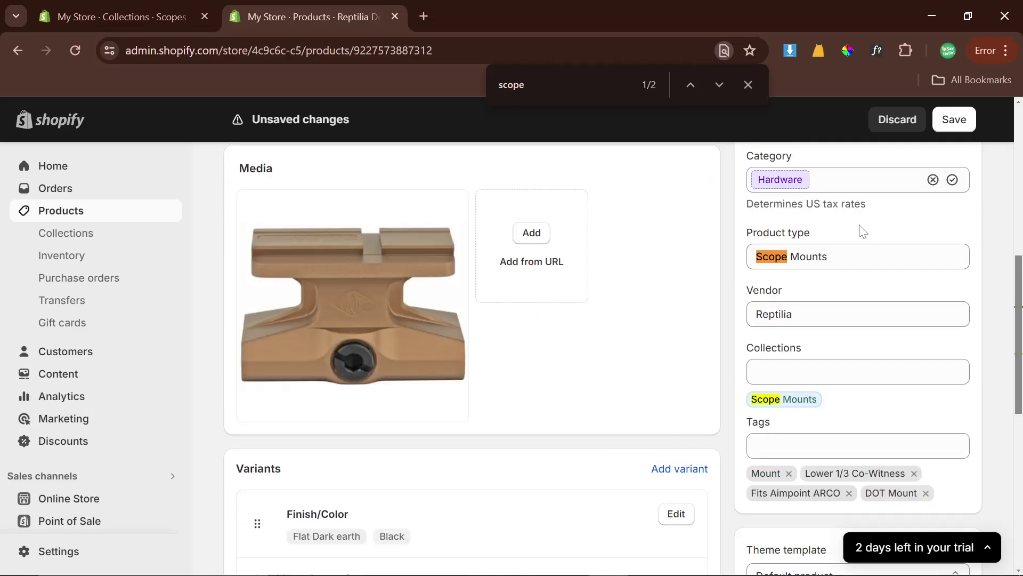
scroll(486, 354, "up", 8)
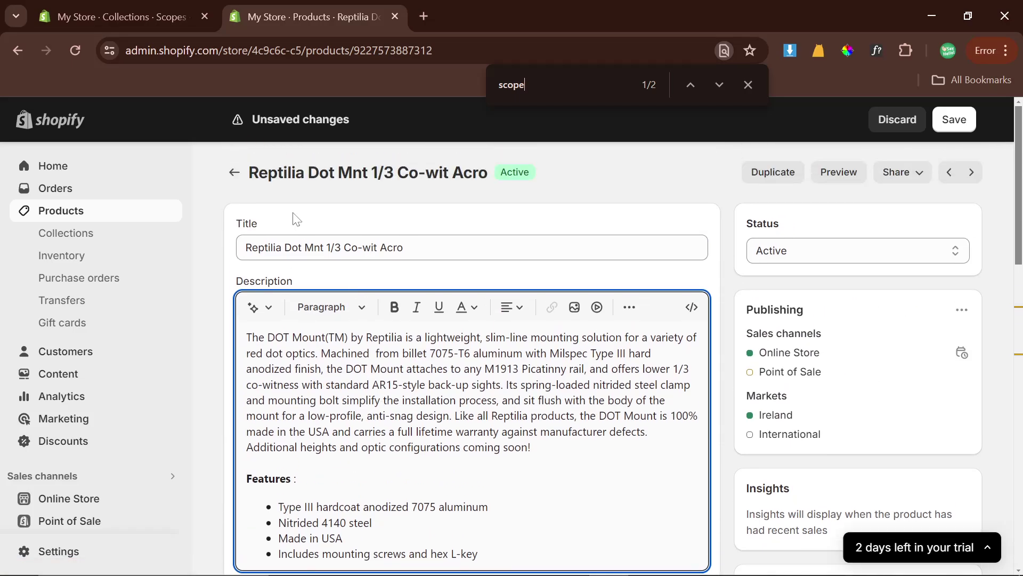
Leave the Reptilia product unsaved and open the Nordic Ar22 3 Piece Stock Kit Blk product.
left_click(233, 171)
left_click(696, 381)
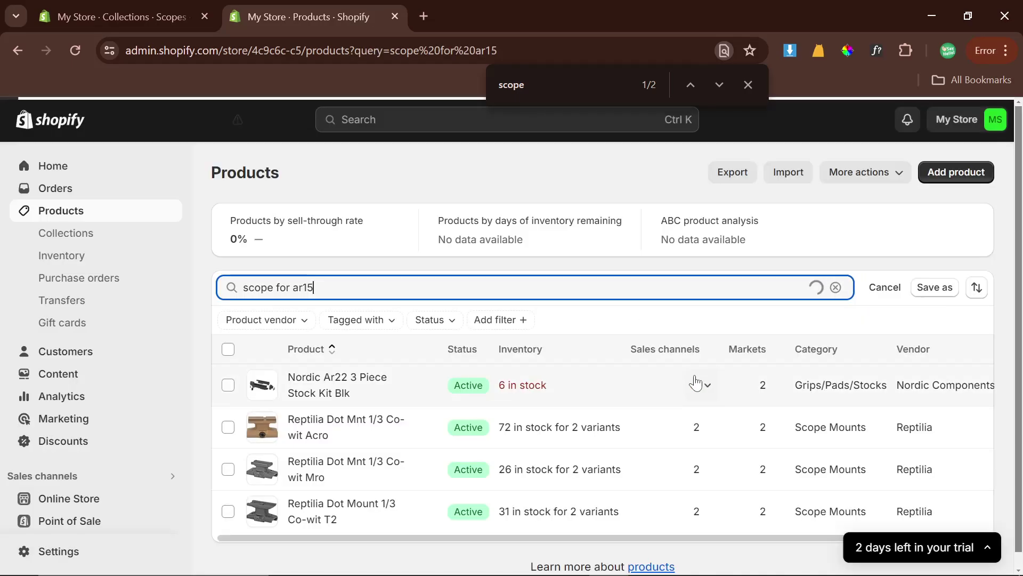
left_click(327, 381)
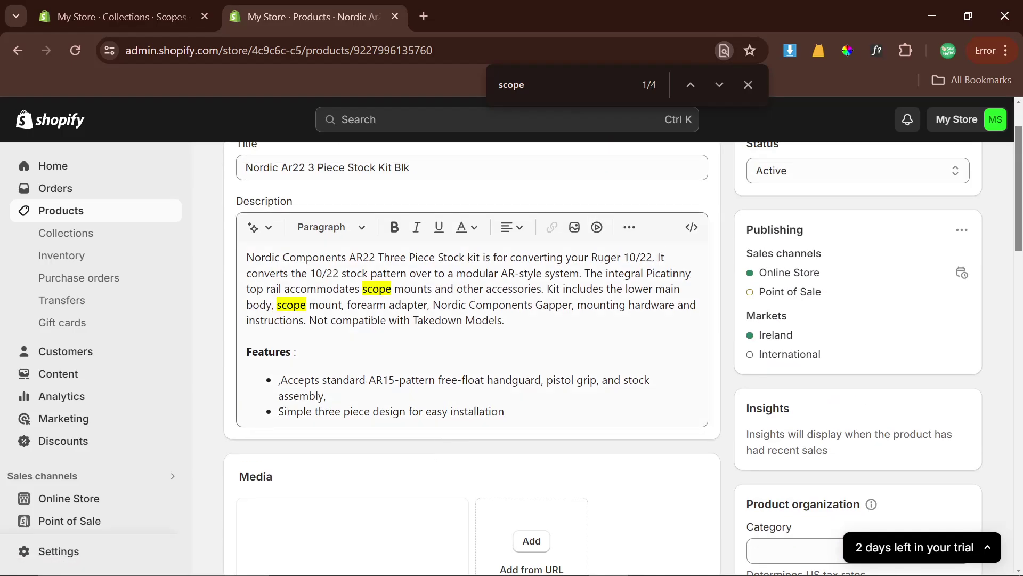
scroll(472, 320, "down", 5)
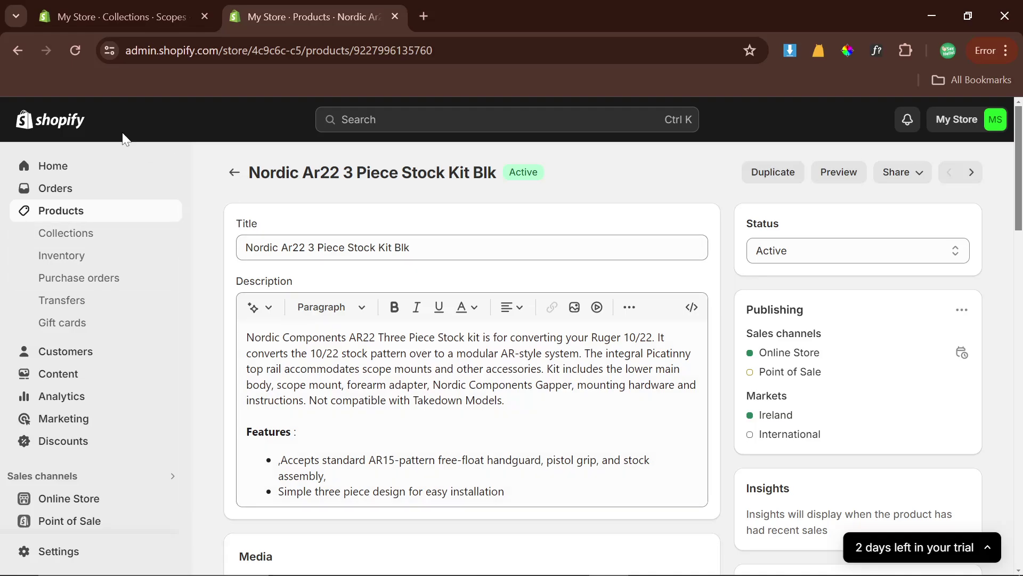
key("alt+Tab")
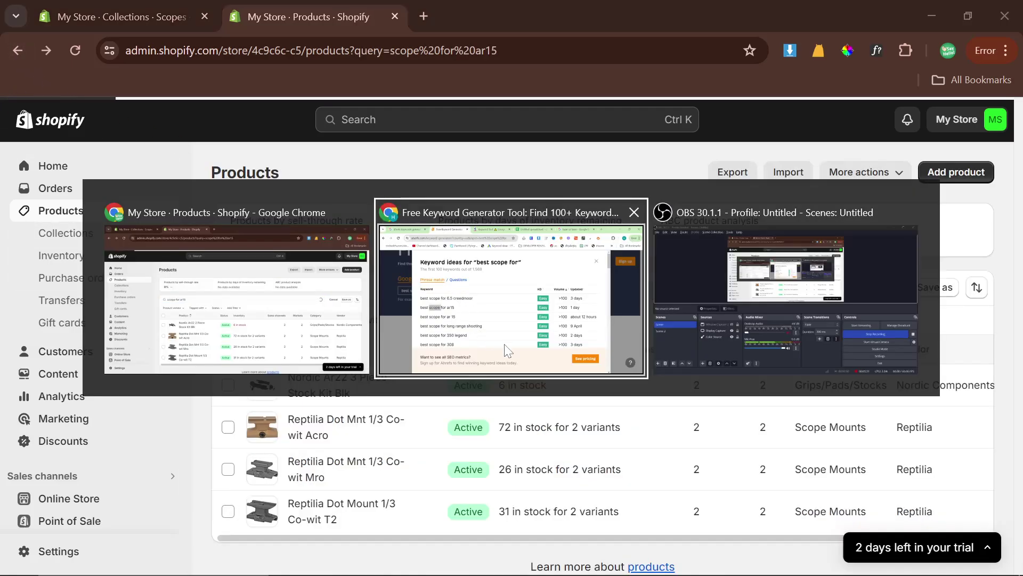
scroll(376, 412, "down", 3)
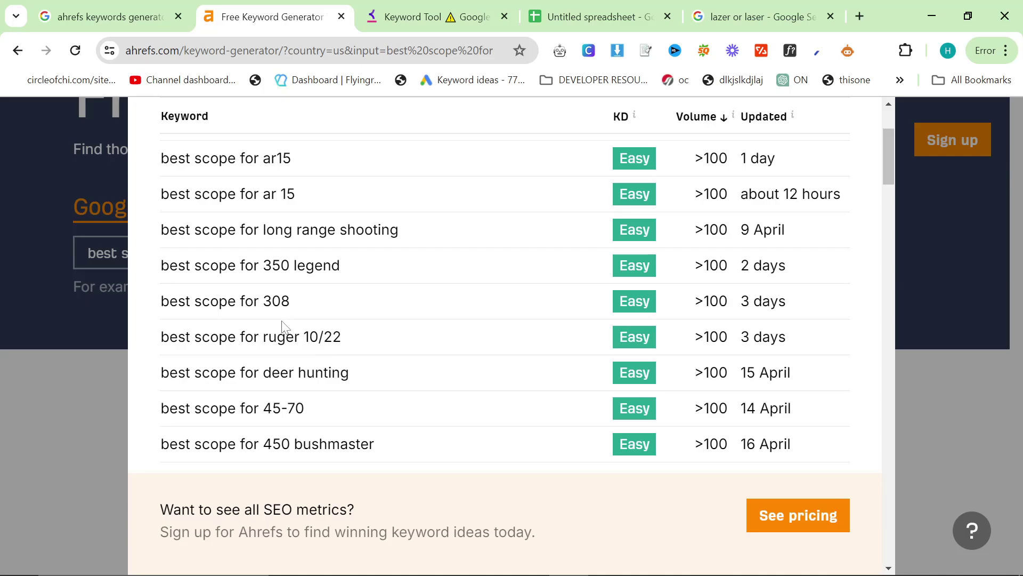
scroll(283, 326, "down", 2)
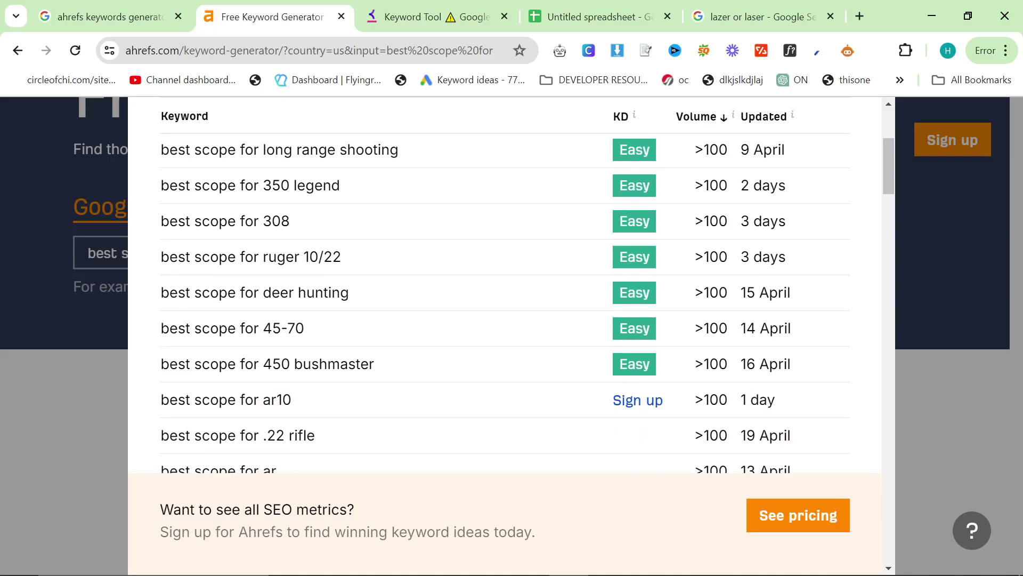
scroll(315, 349, "up", 5)
scroll(315, 349, "down", 15)
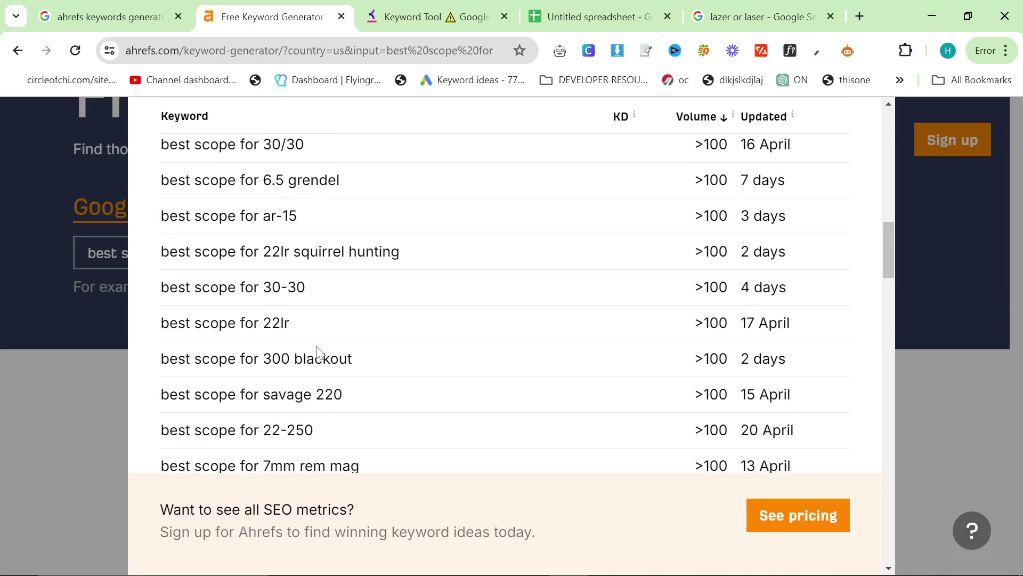
scroll(317, 352, "down", 18)
scroll(318, 350, "up", 16)
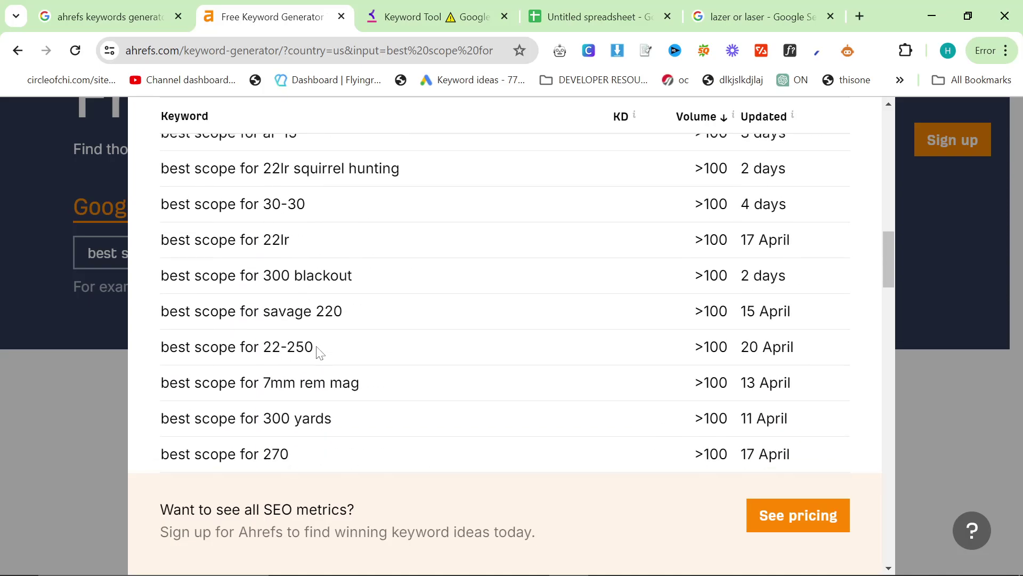
scroll(318, 352, "up", 8)
key("alt+Tab")
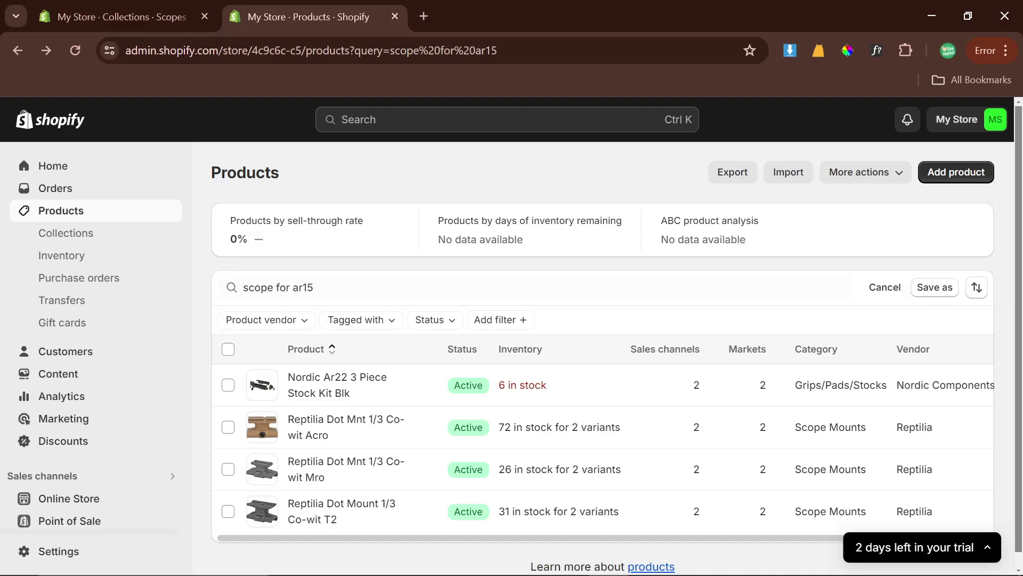
Review the Trijicon Accupoint 3-9x40 Mdot Grn product's description, media and tags, dismissing the trial popup.
key("ctrl+shift+Tab")
scroll(379, 404, "down", 10)
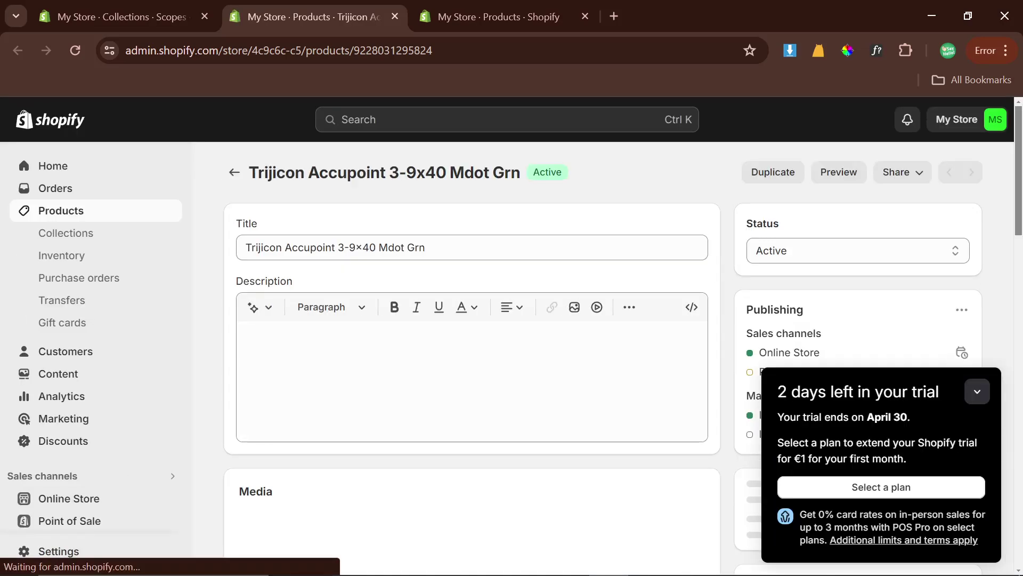
left_click(985, 392)
scroll(775, 503, "down", 3)
scroll(789, 501, "up", 3)
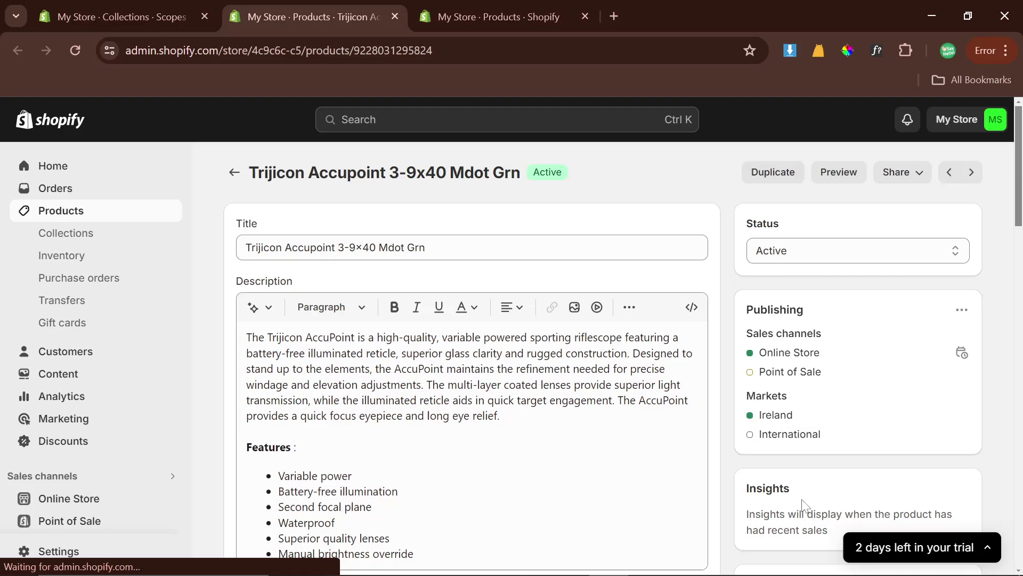
scroll(805, 505, "down", 9)
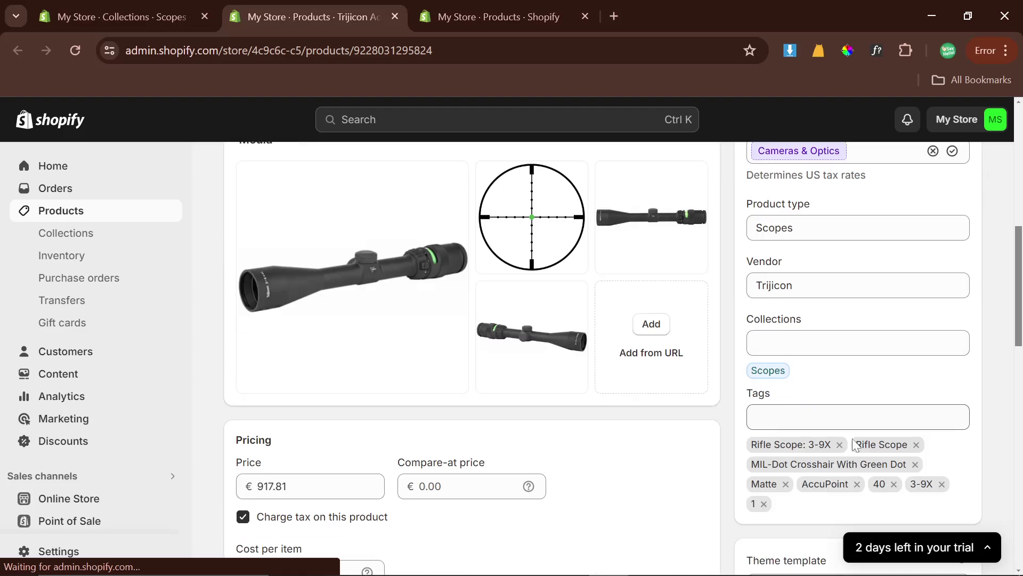
scroll(400, 347, "up", 2)
scroll(569, 407, "down", 6)
scroll(586, 421, "down", 9)
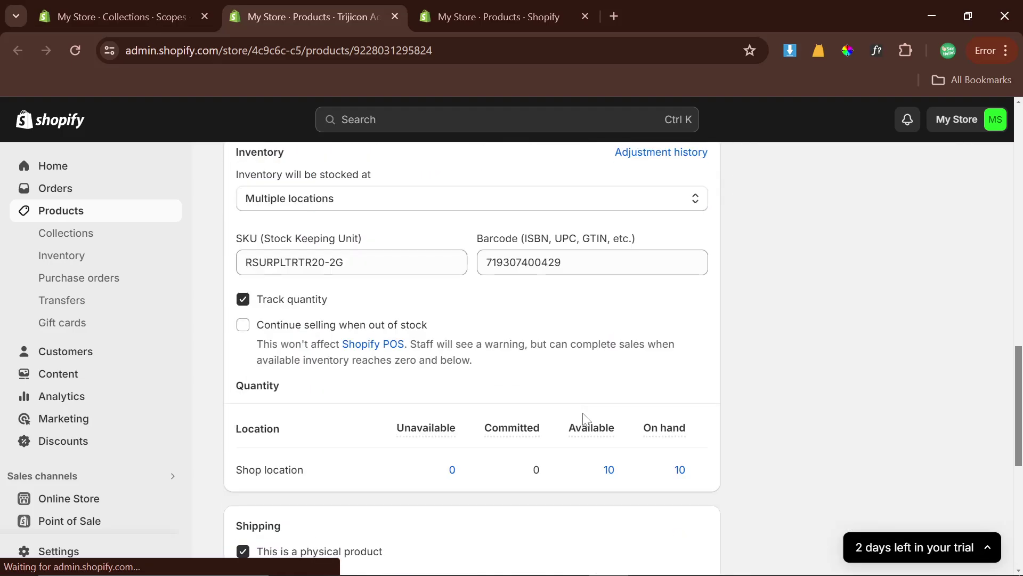
scroll(587, 418, "up", 14)
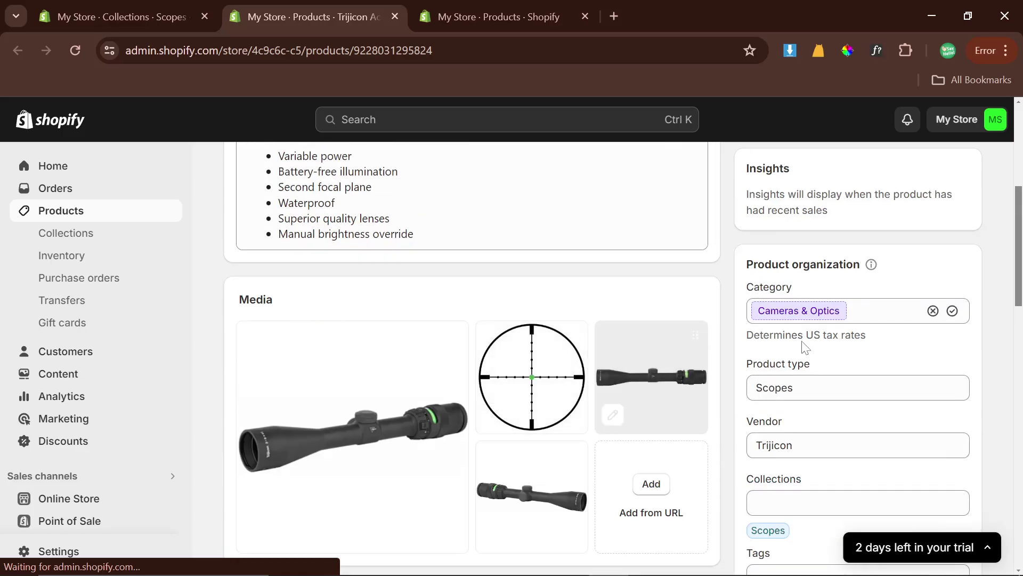
scroll(801, 347, "down", 4)
scroll(813, 324, "up", 1)
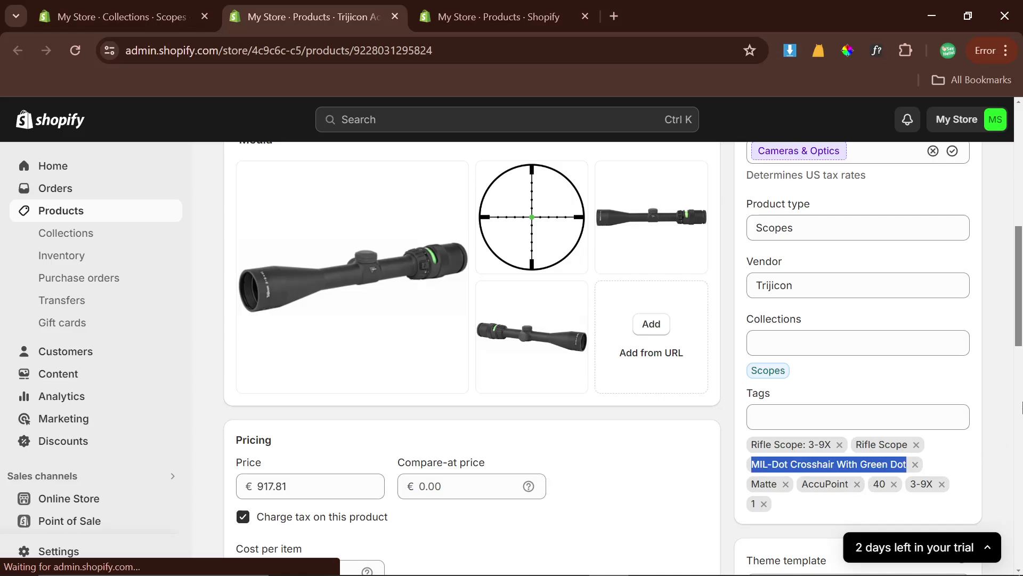
key("alt+Tab")
Select the first 100 'best scope for' keyword rows, down to 'best scope for tikka t3x'.
scroll(208, 330, "up", 2)
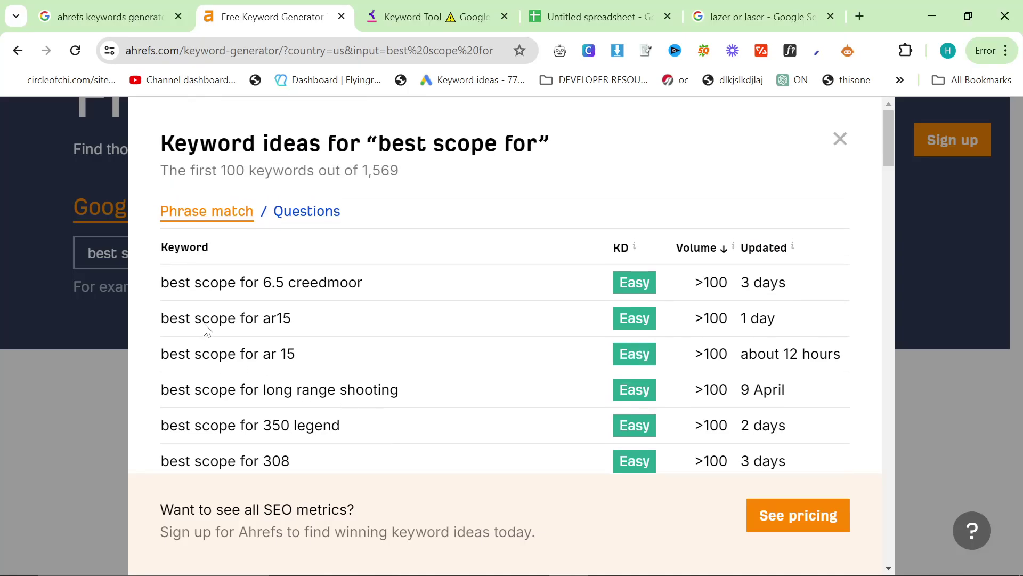
left_click_drag(162, 292, 769, 423)
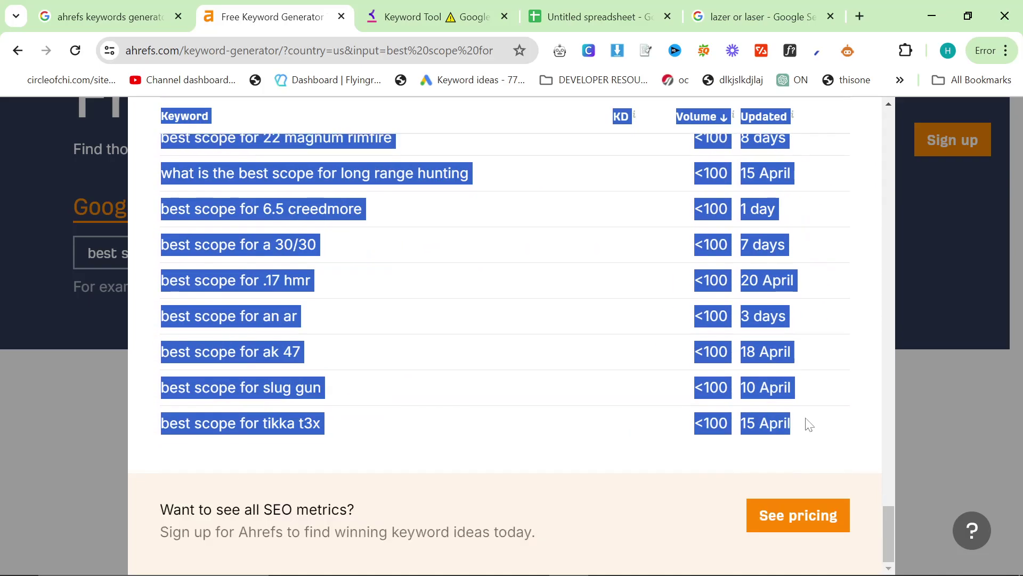
key("alt+Tab")
key("Tab")
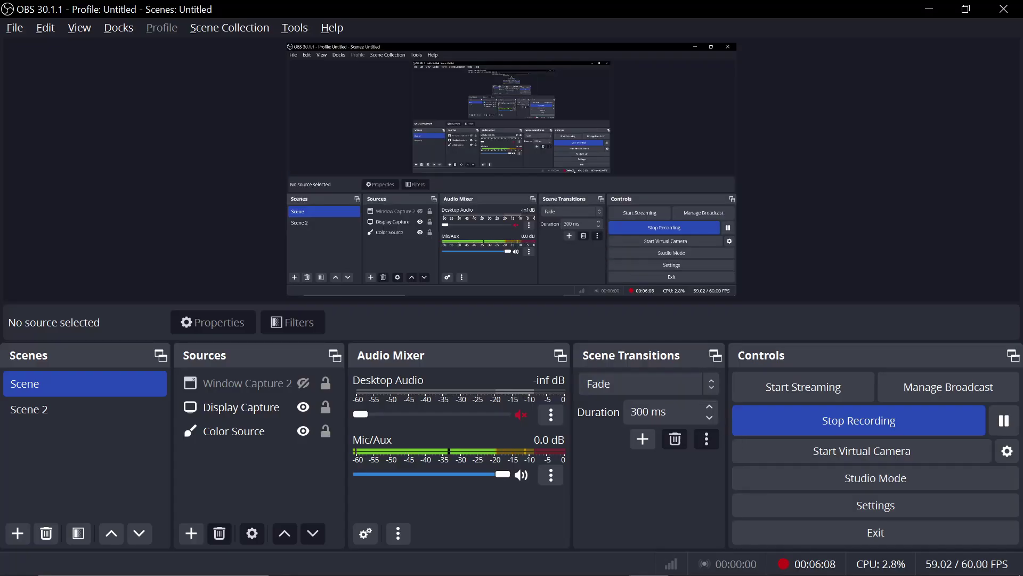
key("alt+Tab")
key("alt+Tab")
Paste the 'best scope for' keyword table at cell A160, filling rows 160–260.
left_click(297, 273)
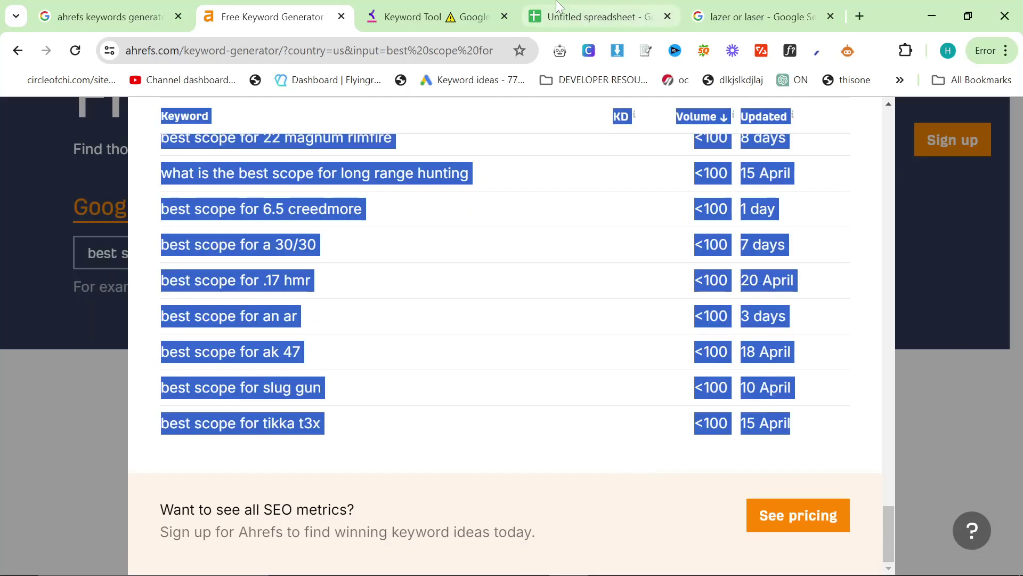
left_click(561, 11)
scroll(242, 318, "down", 3)
scroll(25, 228, "up", 10)
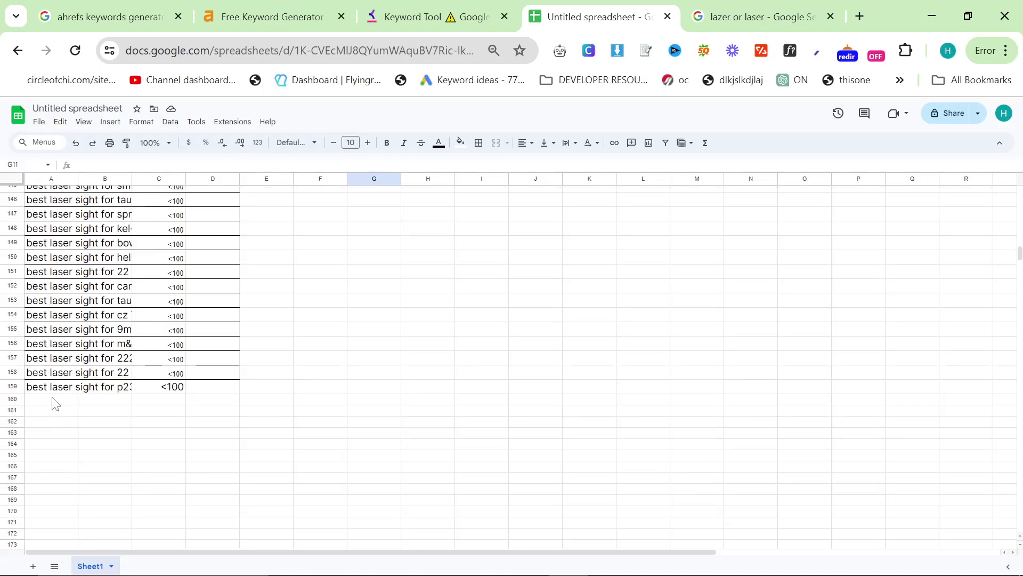
left_click(53, 404)
key("ctrl+v")
scroll(356, 472, "down", 20)
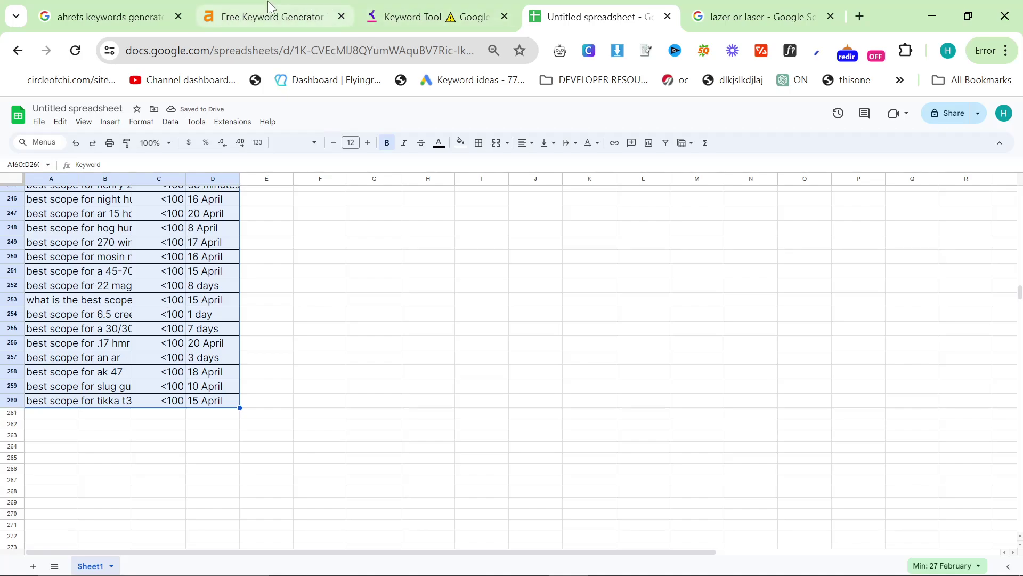
Close the Ahrefs keyword ideas list and select the 'best scope for' search phrase.
left_click(312, 8)
scroll(578, 315, "up", 20)
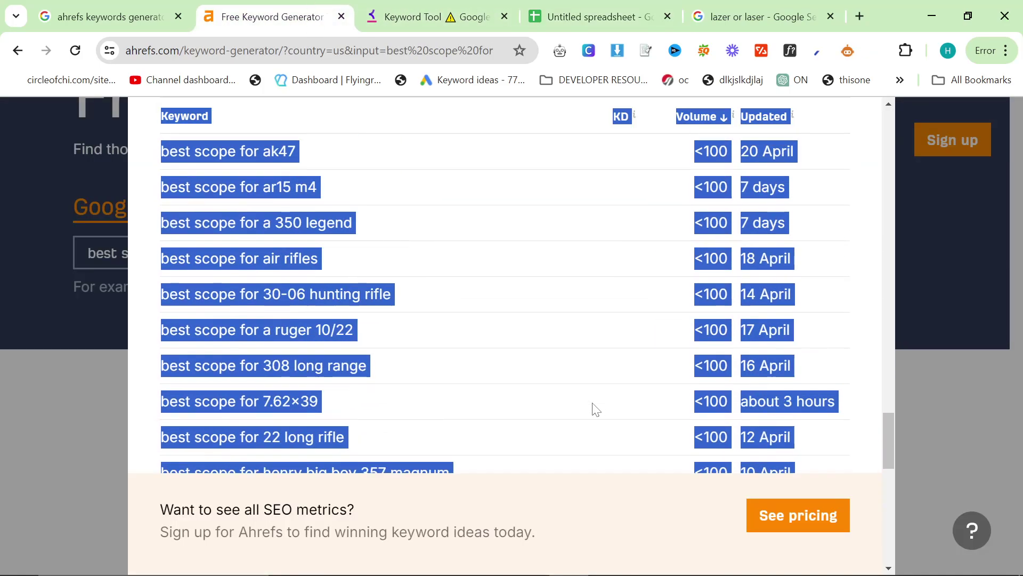
scroll(528, 361, "up", 10)
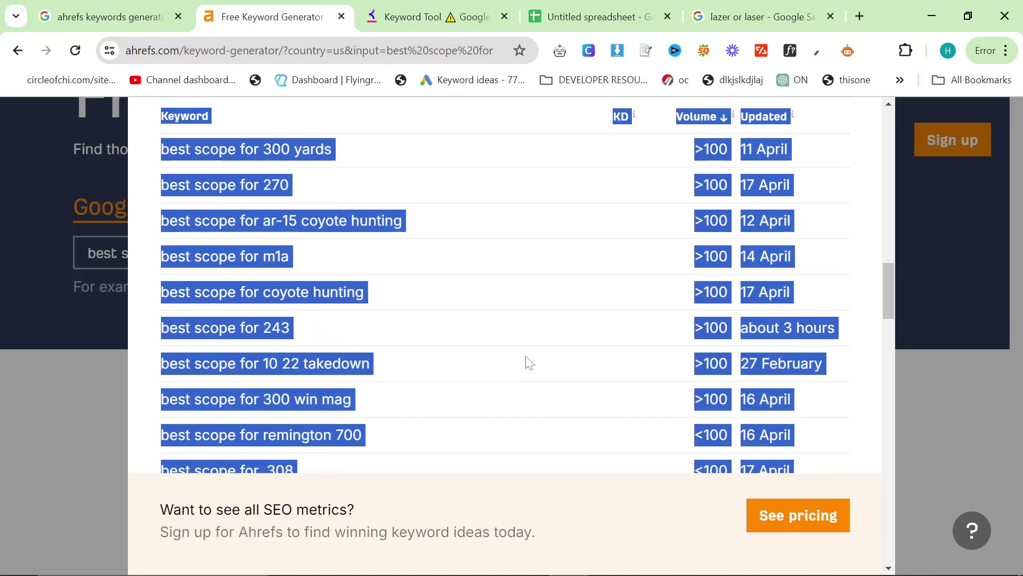
left_click(421, 17)
key("ctrl+shift+Tab")
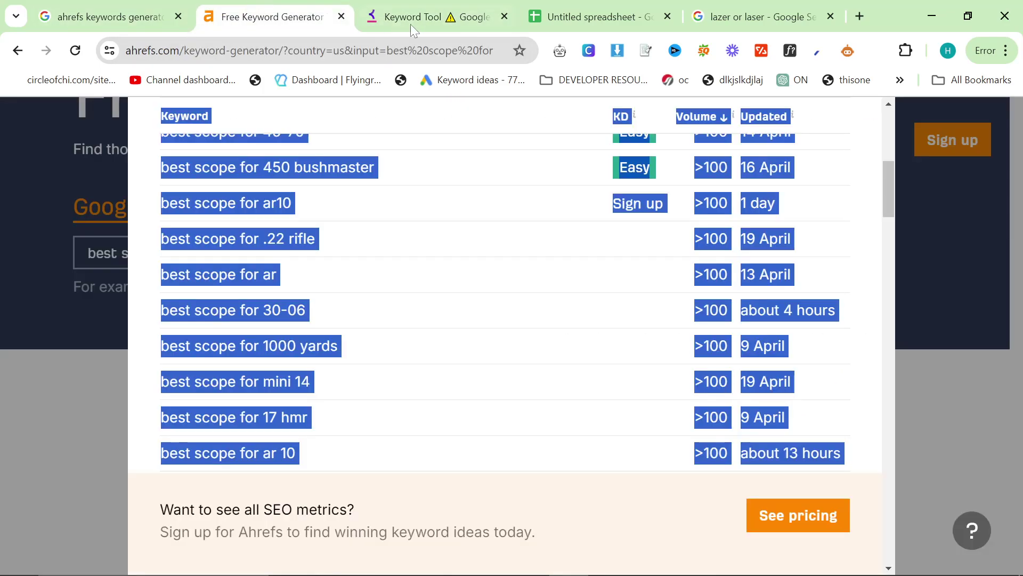
left_click(426, 3)
left_click(296, 7)
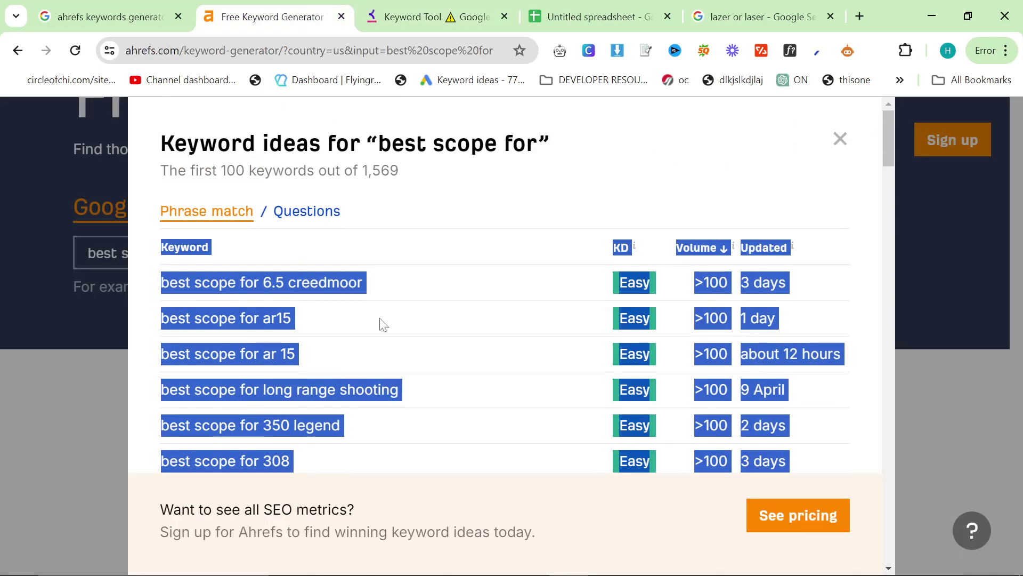
left_click(237, 283)
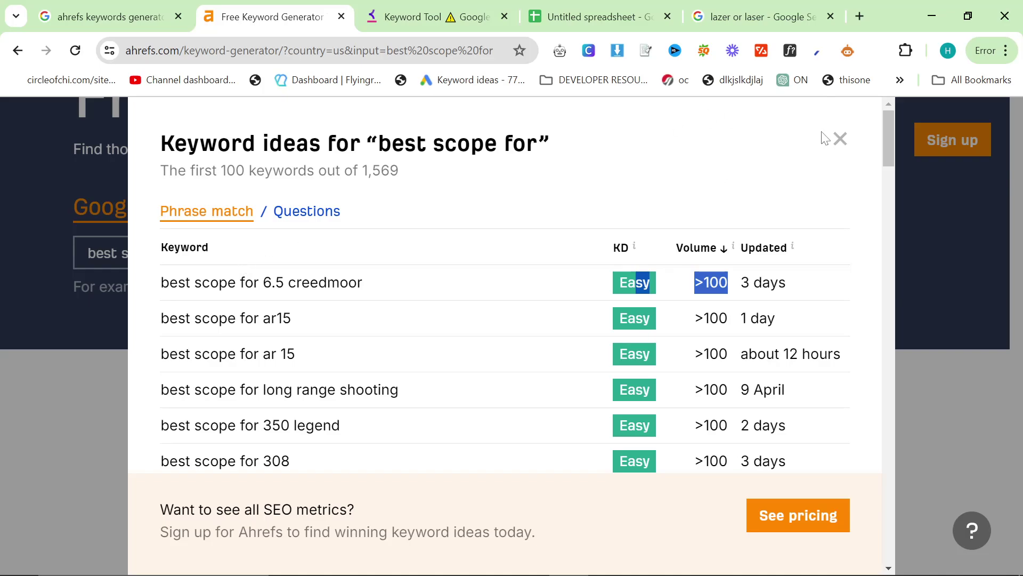
left_click(840, 139)
triple_click(258, 239)
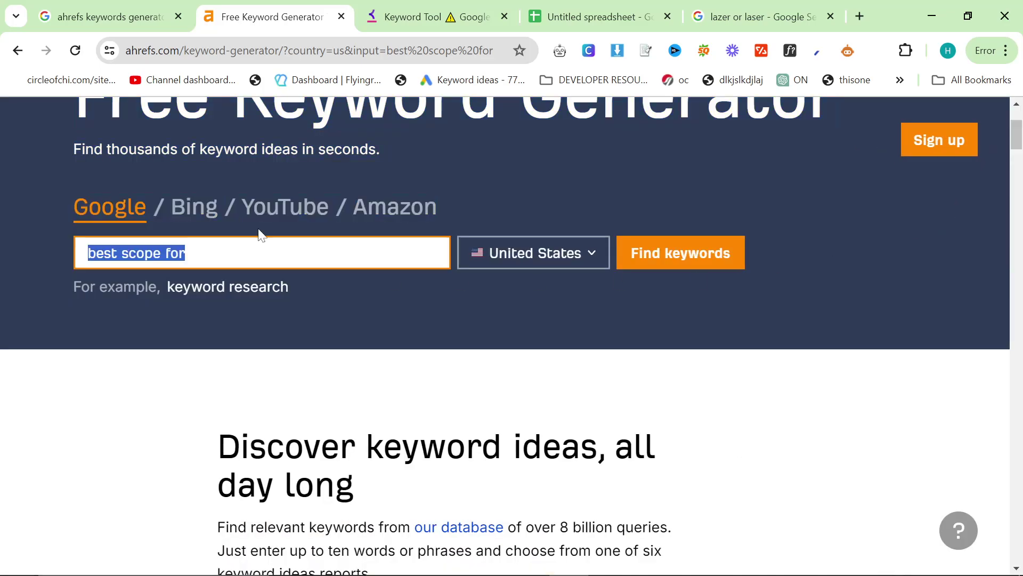
Run the Keyword Tool search for 'best scope for'.
left_click(436, 20)
key("Return")
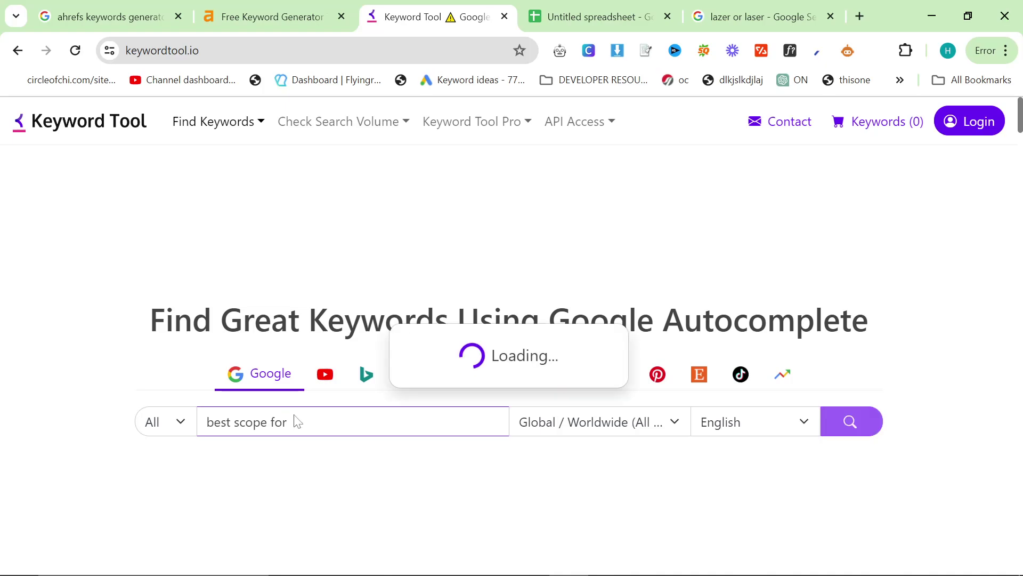
key("alt+Tab")
key("Tab")
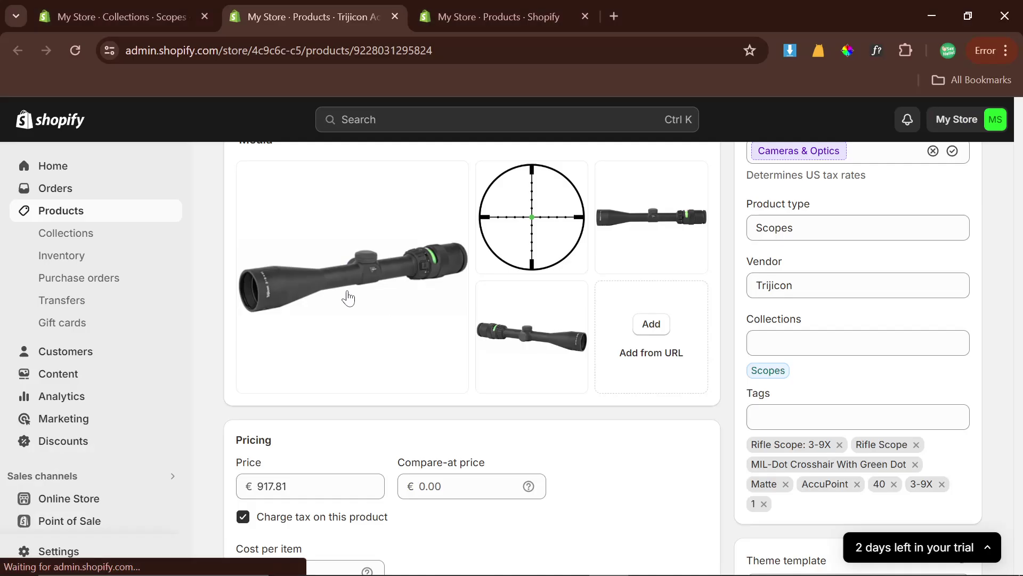
key("alt+Tab")
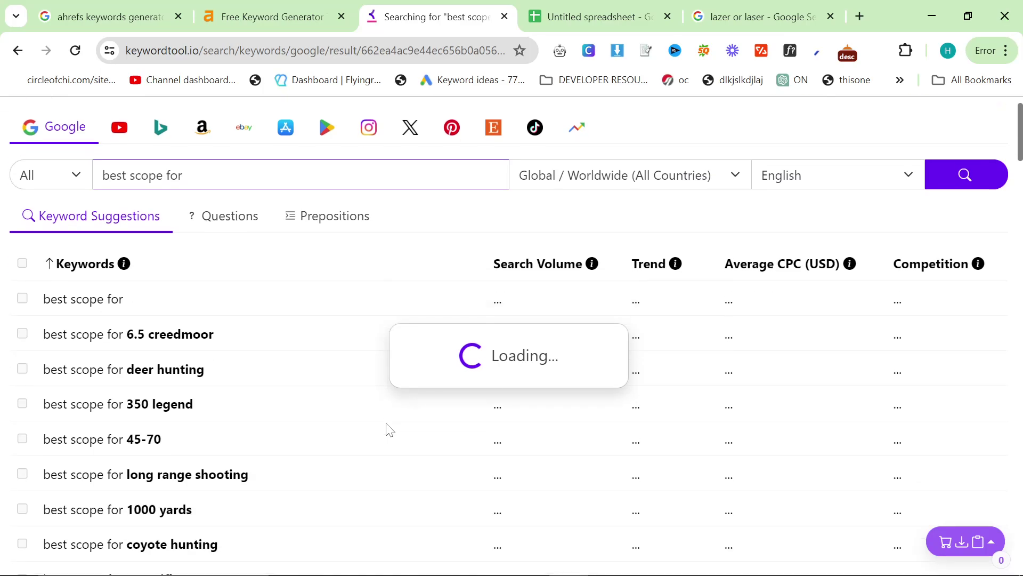
Scroll through the 547 Google keyword suggestions, whose search volumes are locked behind Pro.
scroll(210, 509, "down", 1)
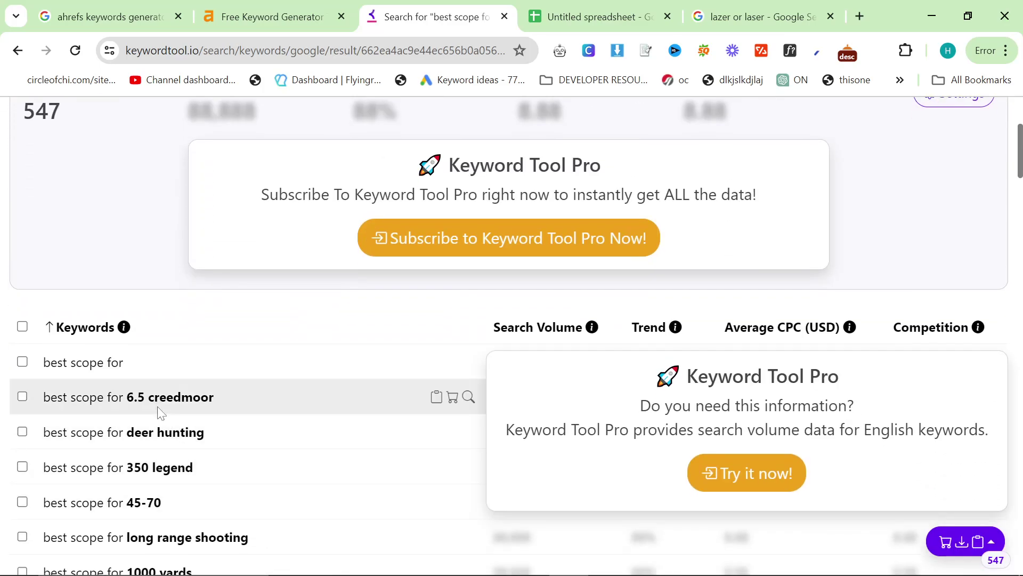
key("alt+Tab")
key("alt+Tab")
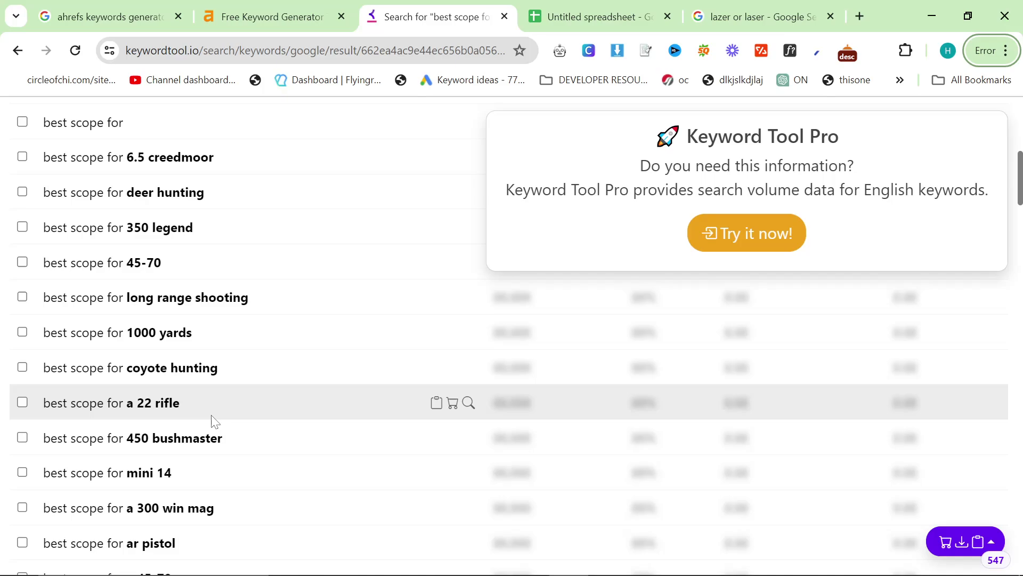
scroll(214, 421, "down", 3)
key("alt+Tab")
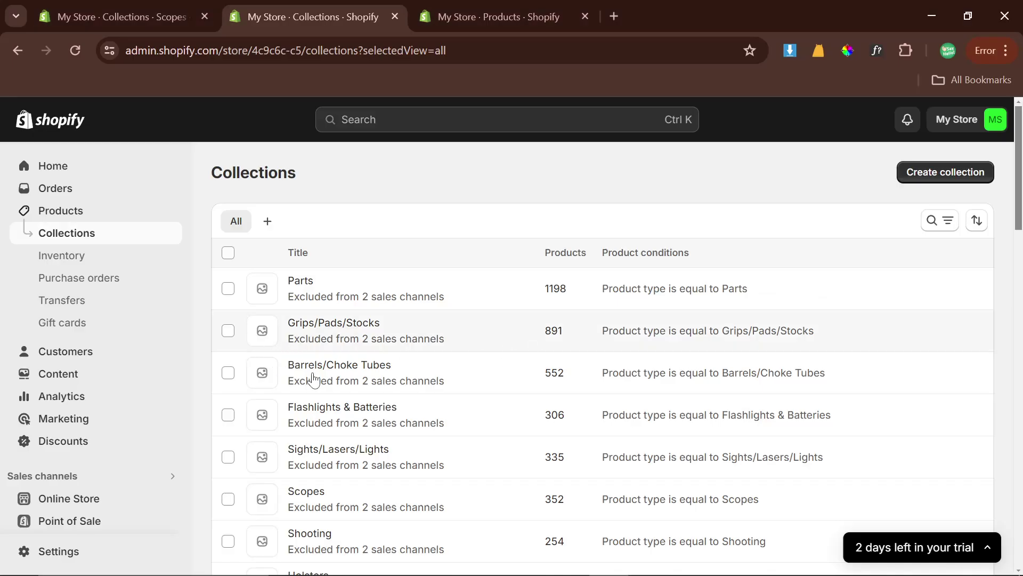
scroll(373, 381, "down", 5)
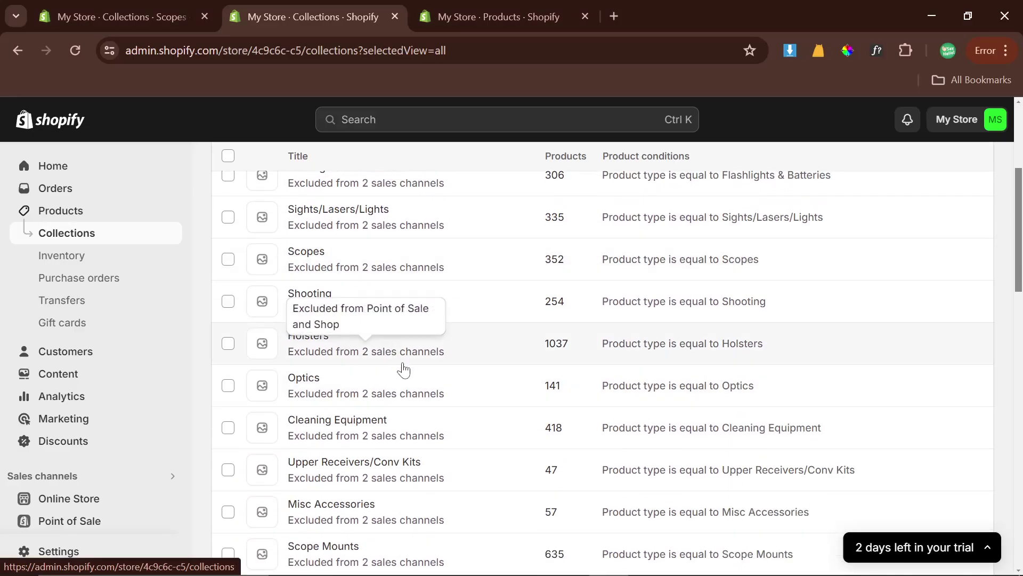
scroll(453, 453, "down", 2)
key("alt+Tab")
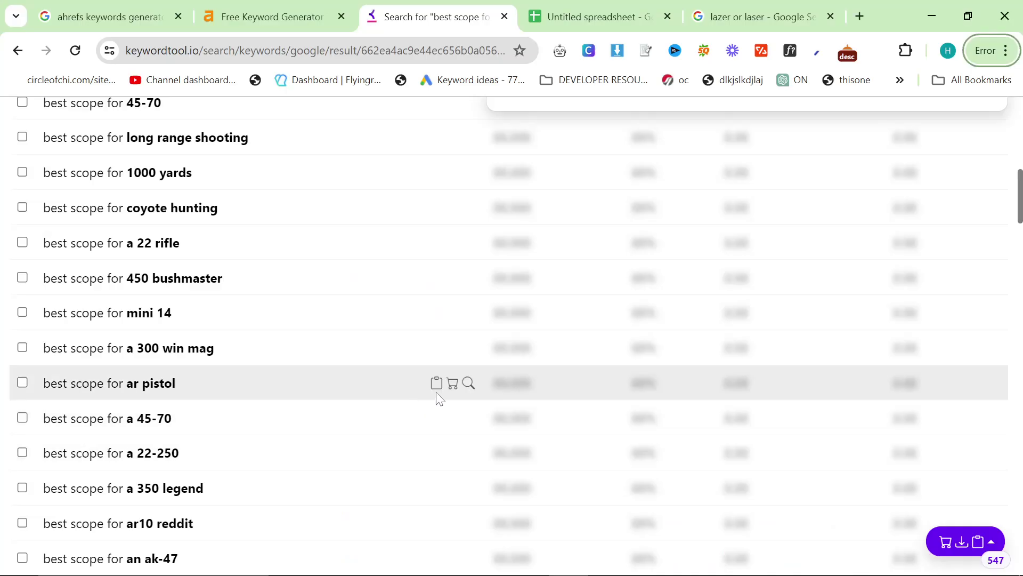
scroll(438, 399, "up", 9)
scroll(497, 274, "down", 3)
left_click_drag(497, 274, 922, 302)
left_click(969, 183)
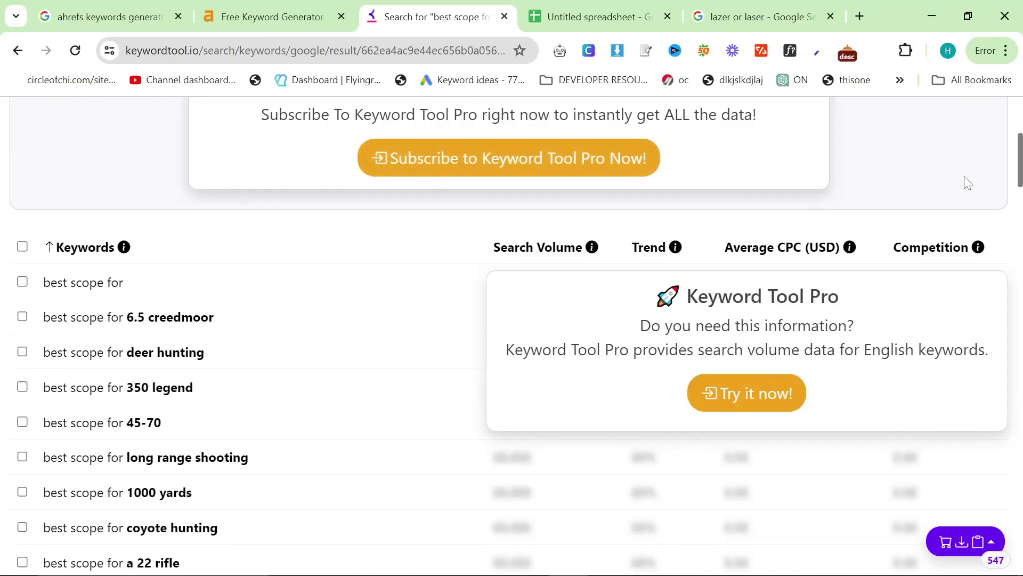
scroll(575, 323, "up", 5)
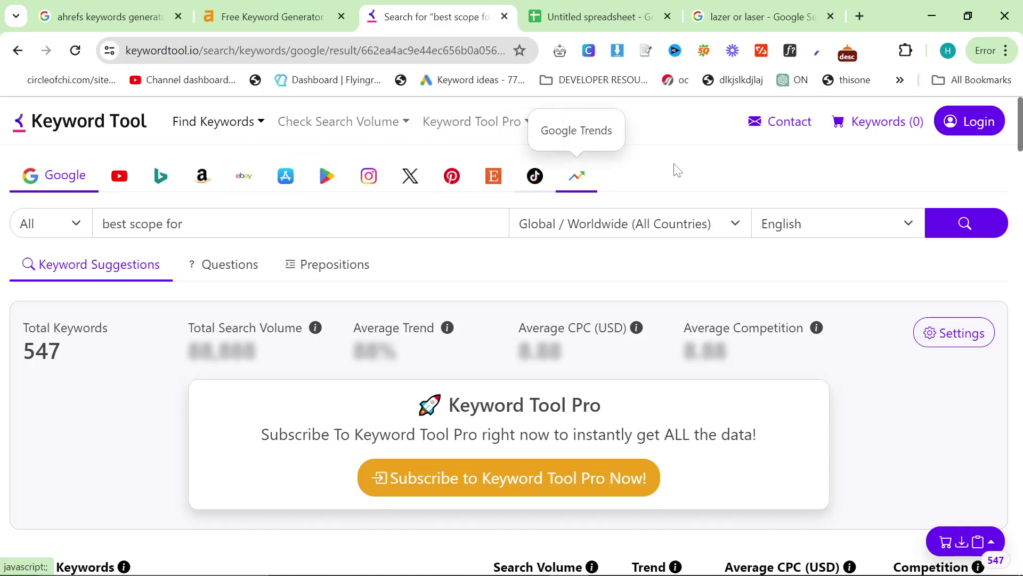
Show the question-style and then the preposition keyword results for 'best scope for'.
scroll(615, 292, "down", 5)
scroll(434, 198, "up", 5)
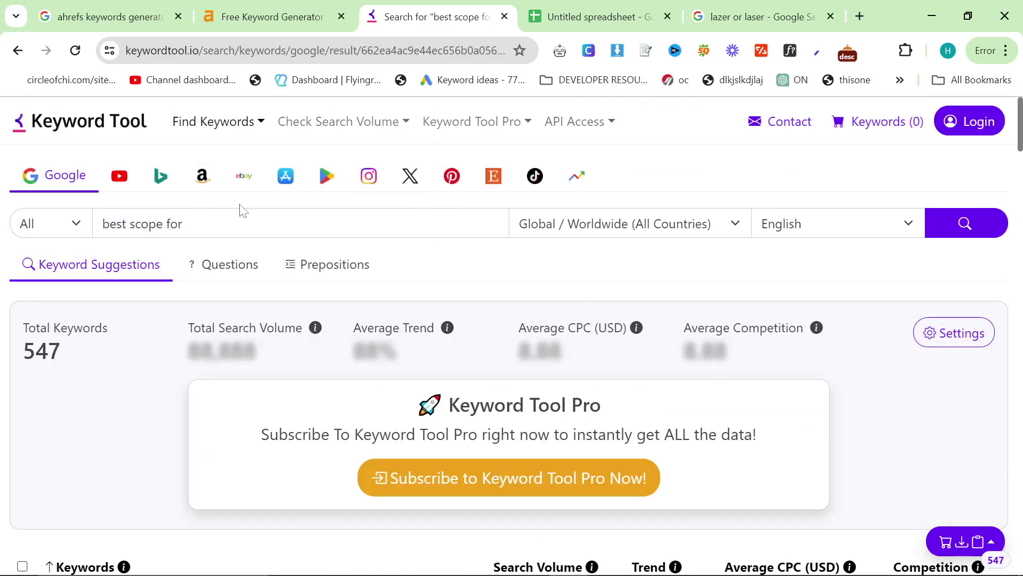
scroll(254, 291, "down", 10)
scroll(400, 365, "up", 6)
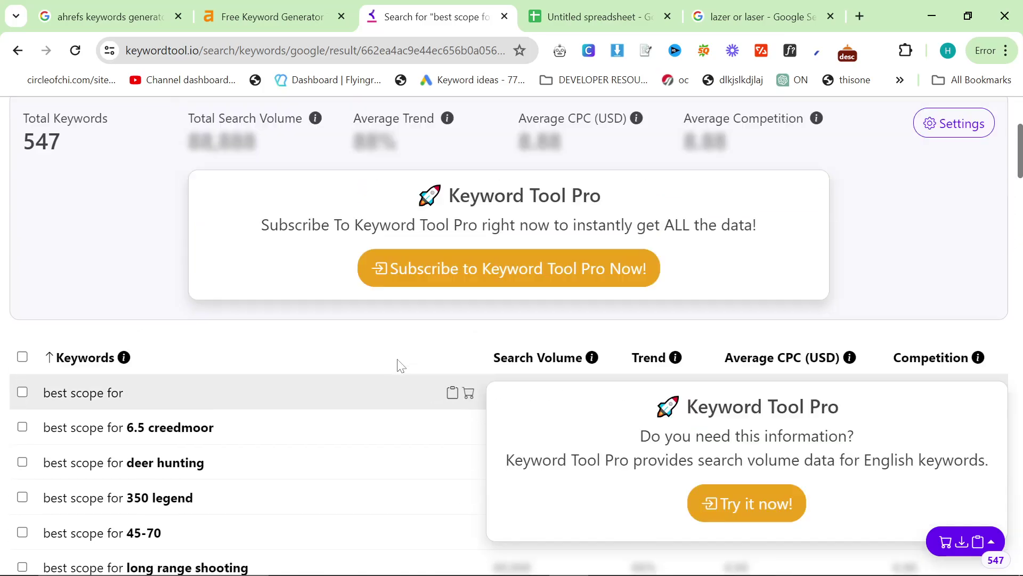
scroll(401, 366, "up", 4)
left_click(231, 267)
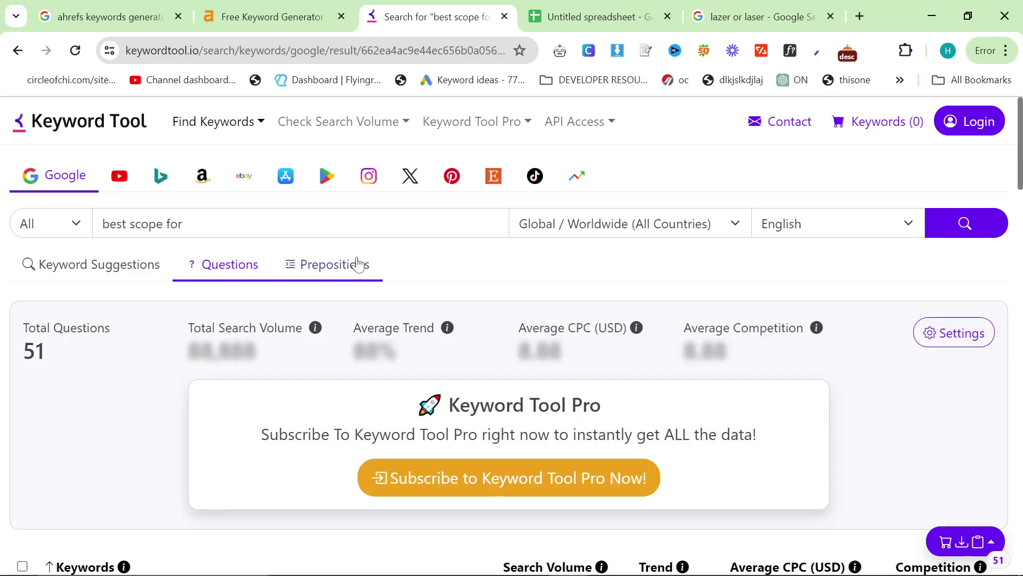
left_click(361, 265)
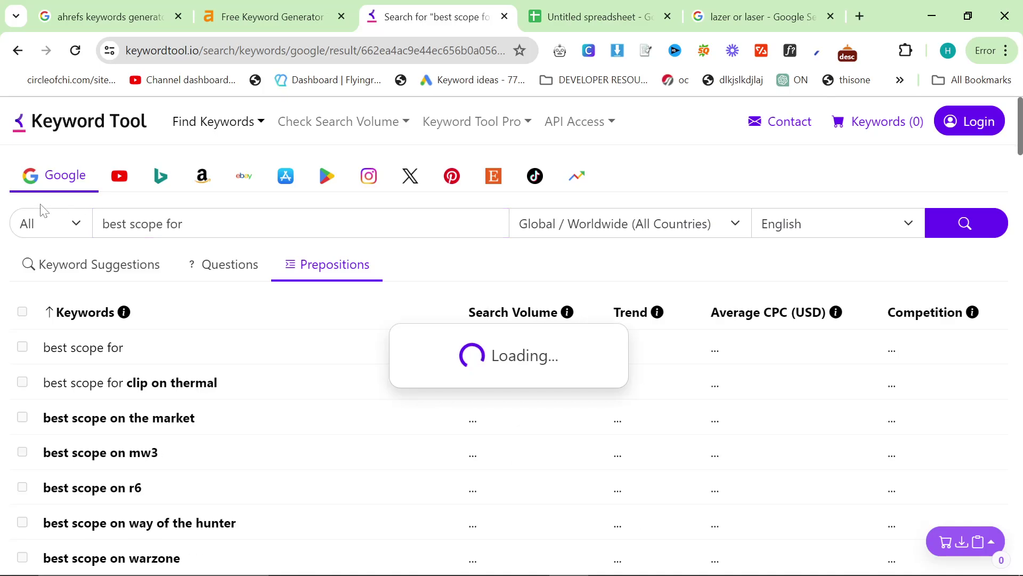
Look over the preposition keywords and mark 'best scope on the market'.
triple_click(159, 224)
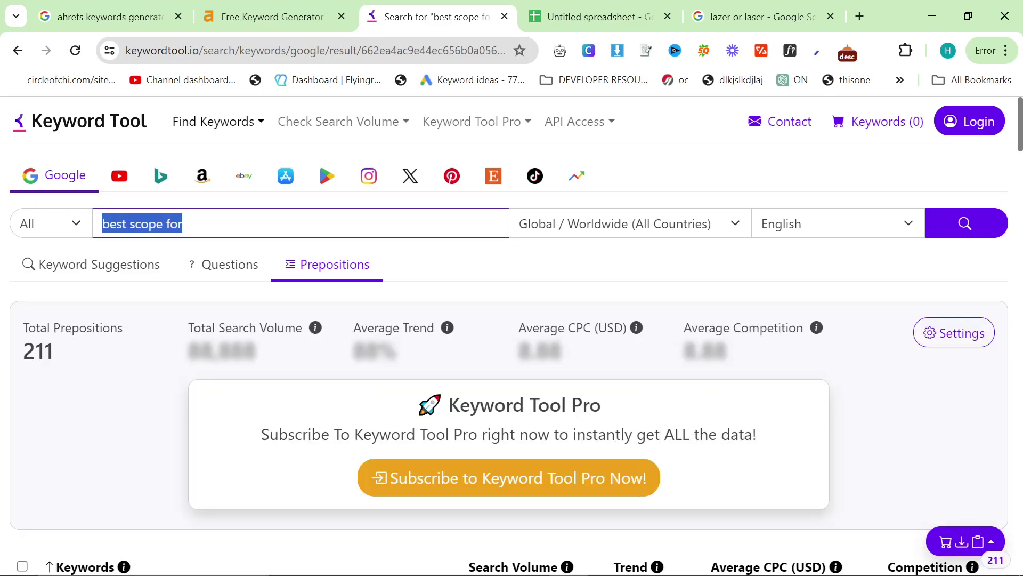
scroll(217, 287, "down", 5)
scroll(226, 370, "up", 4)
scroll(226, 415, "down", 5)
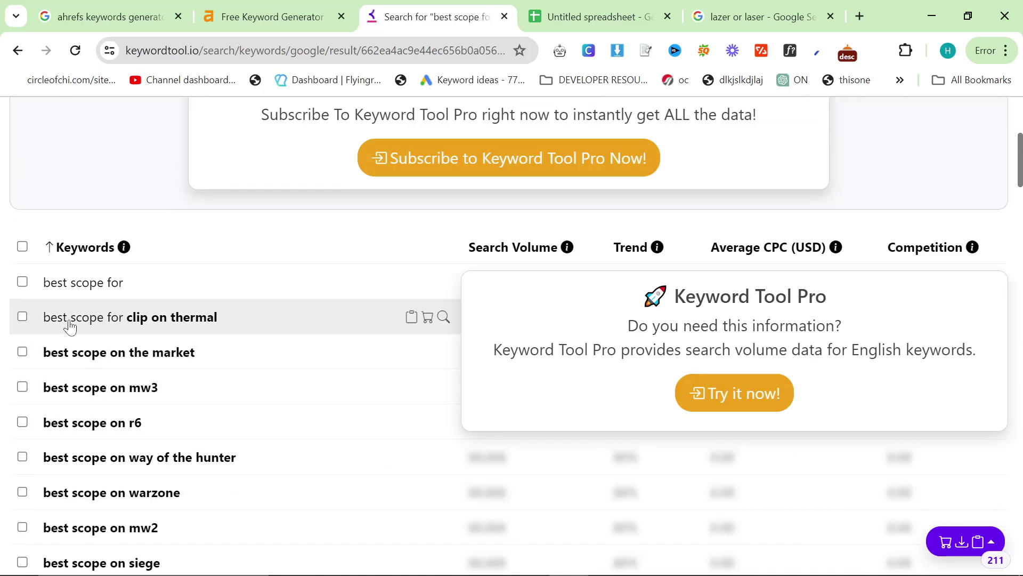
left_click_drag(44, 321, 242, 326)
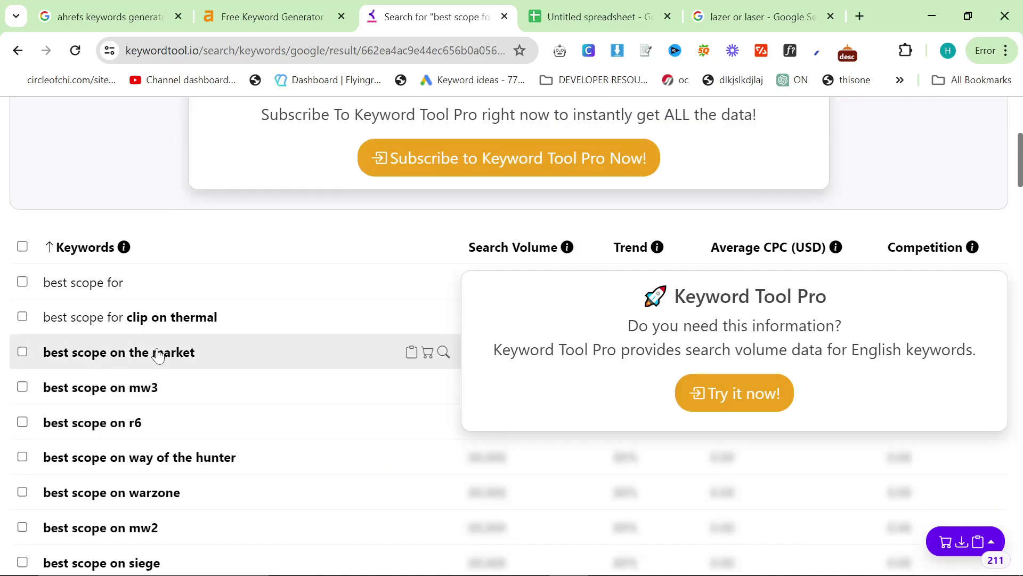
left_click_drag(37, 352, 206, 350)
left_click(145, 399)
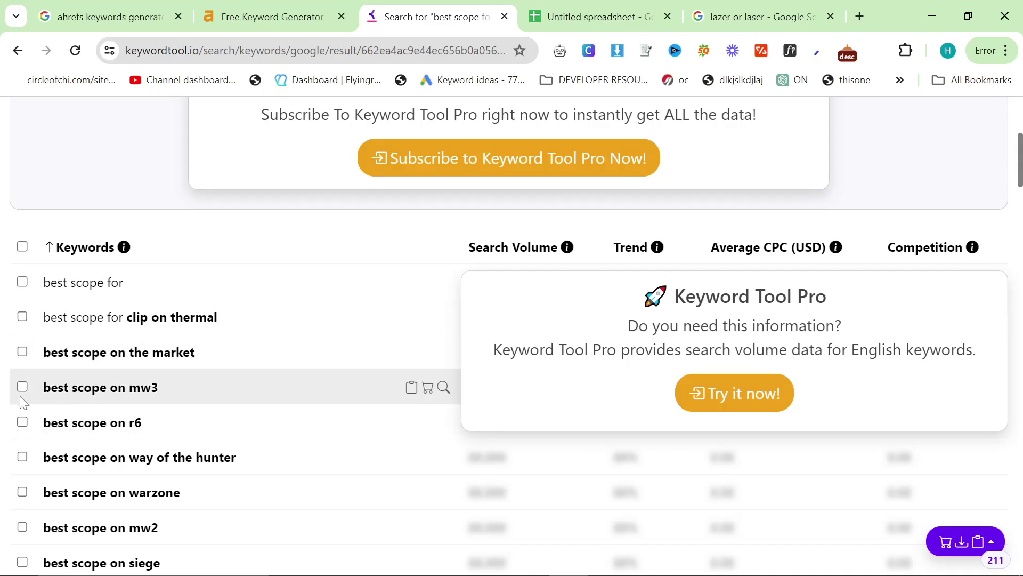
scroll(149, 331, "down", 3)
triple_click(140, 192)
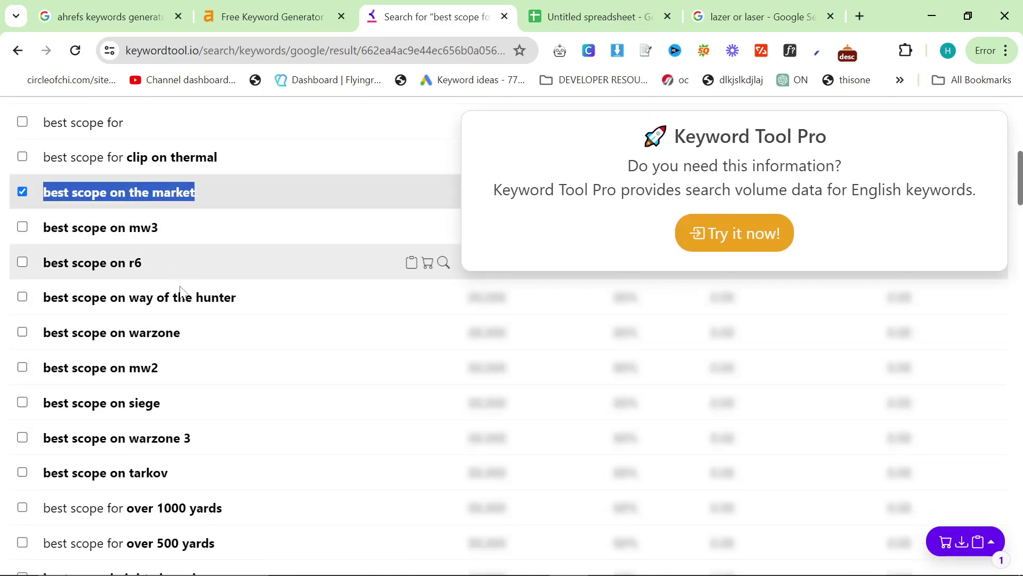
Check the Ahrefs search box, then back in Keyword Tool mark 'best scope for over 500 yards'.
scroll(150, 261, "up", 10)
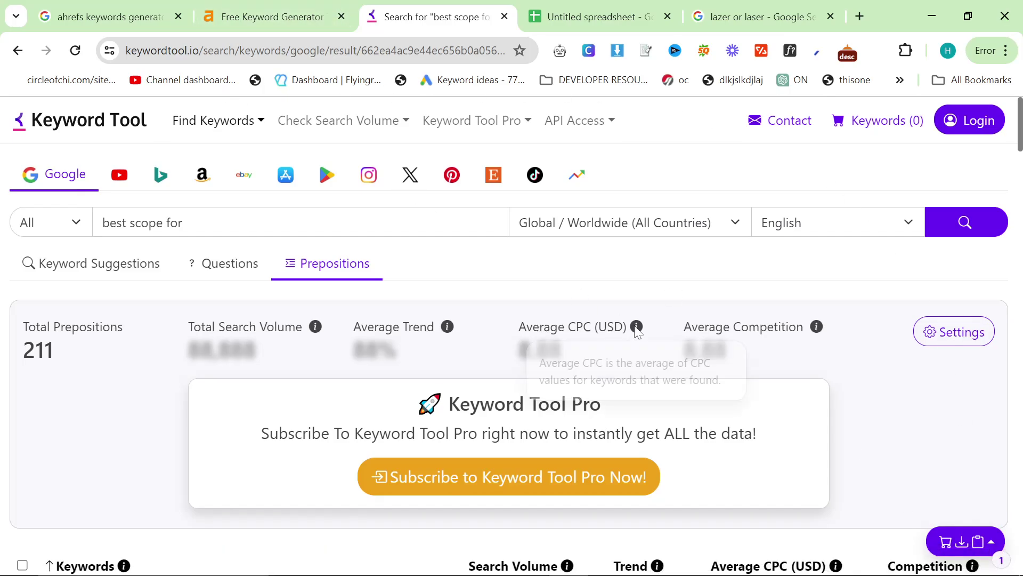
scroll(591, 535, "down", 5)
scroll(591, 535, "down", 10)
key("ctrl+shift+Tab")
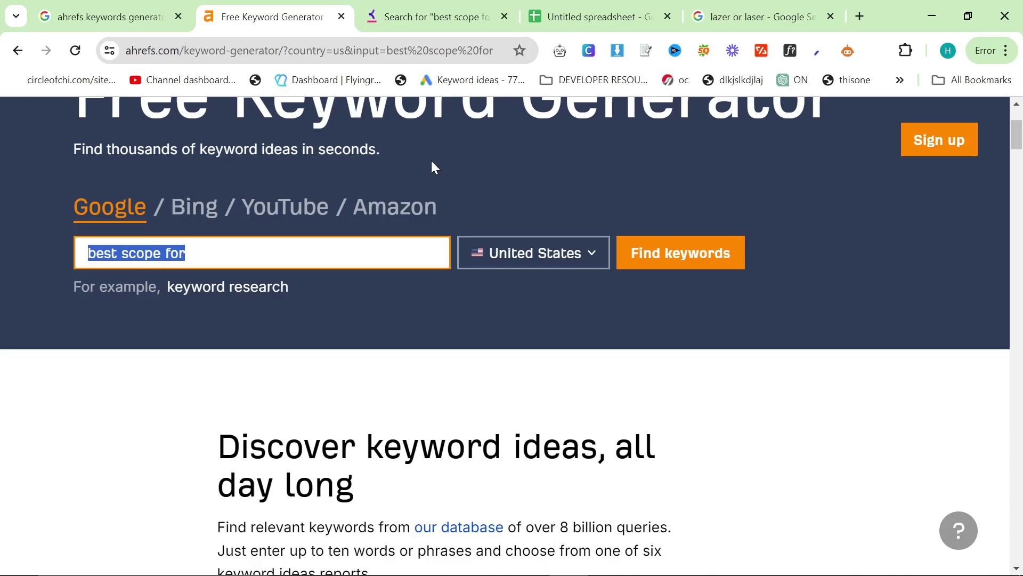
triple_click(298, 254)
left_click(384, 10)
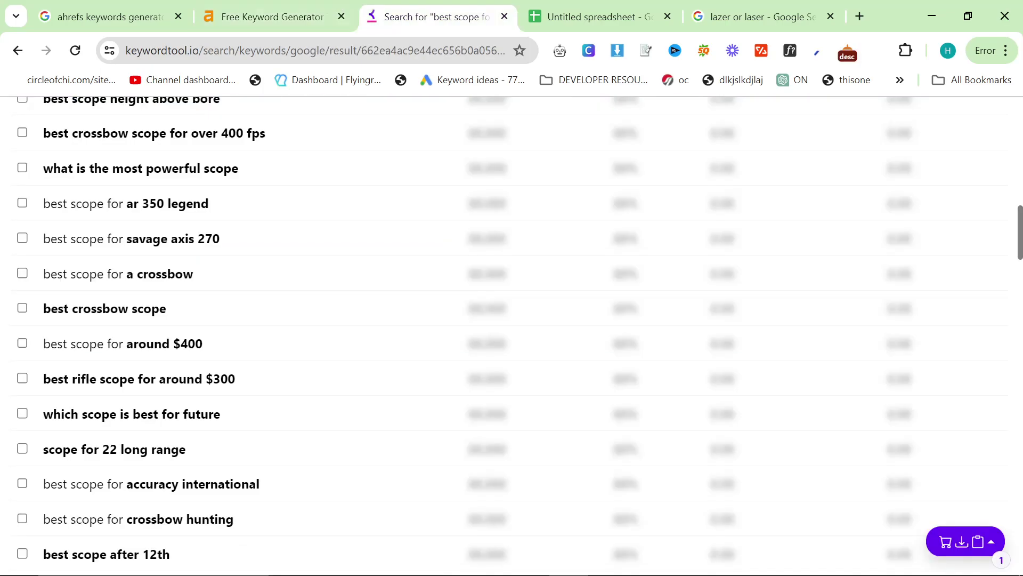
scroll(289, 395, "down", 4)
scroll(289, 394, "up", 6)
left_click_drag(57, 224, 199, 294)
left_click(296, 424)
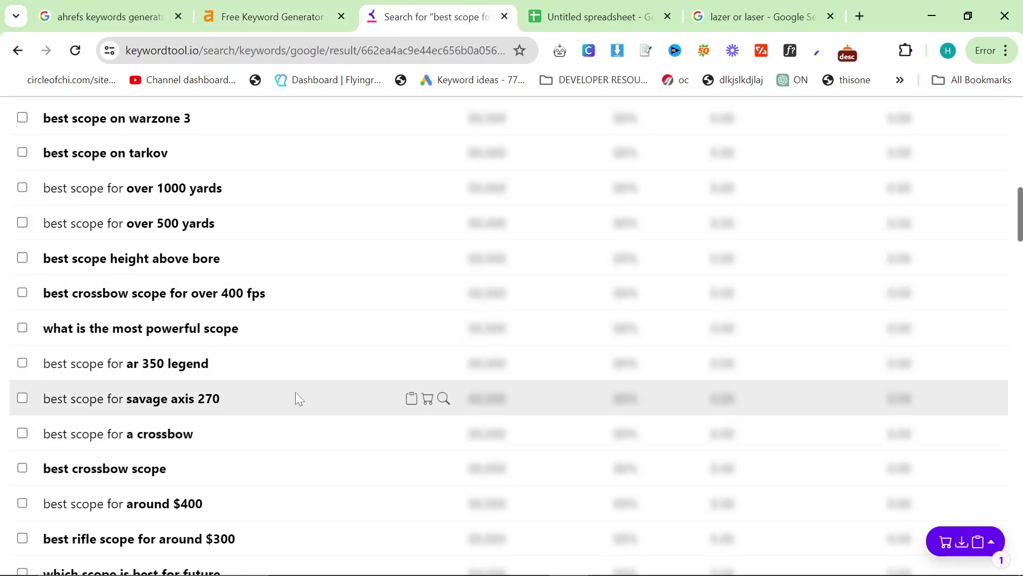
triple_click(122, 226)
key("ctrl+c")
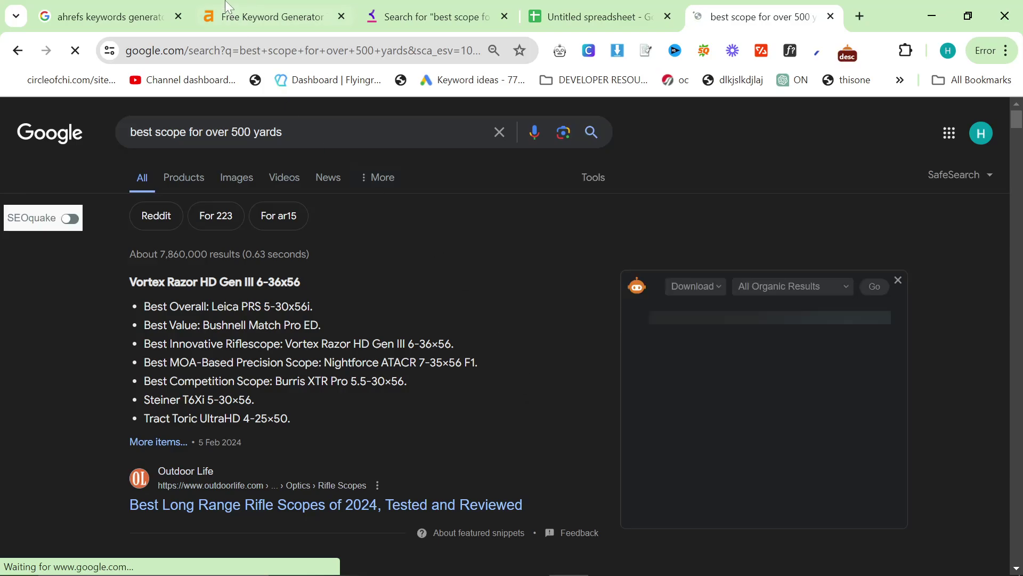
Search Ahrefs for 'best scope for over 500 yards' and dismiss the no-results message.
left_click(226, 15)
scroll(505, 336, "up", 2)
key("ctrl+v")
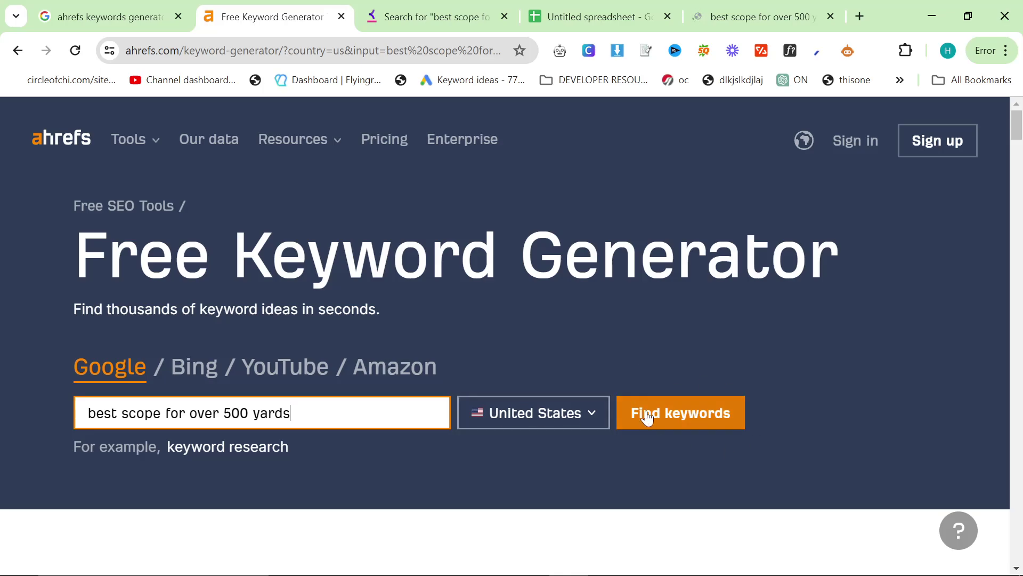
left_click(624, 418)
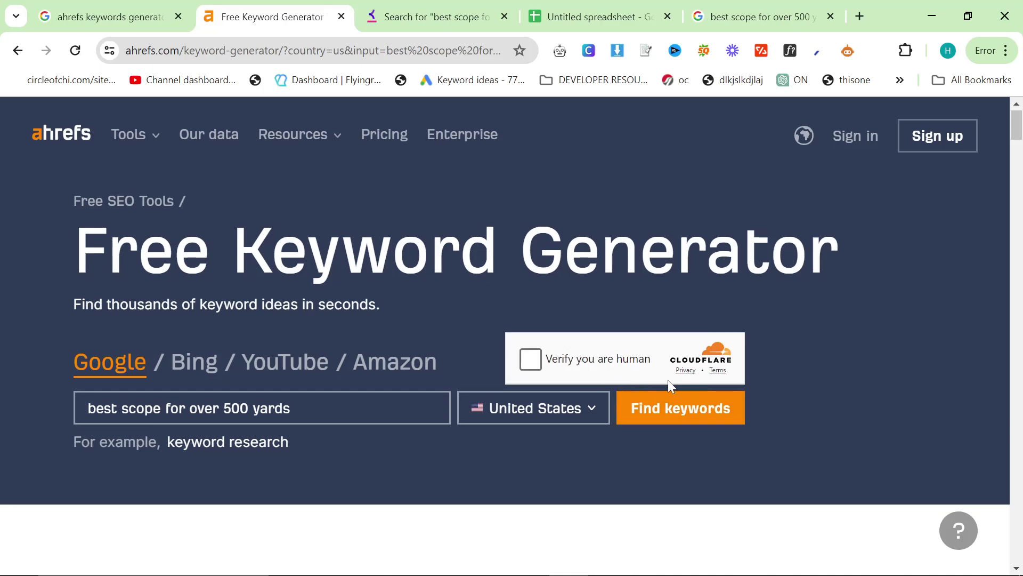
scroll(533, 219, "down", 3)
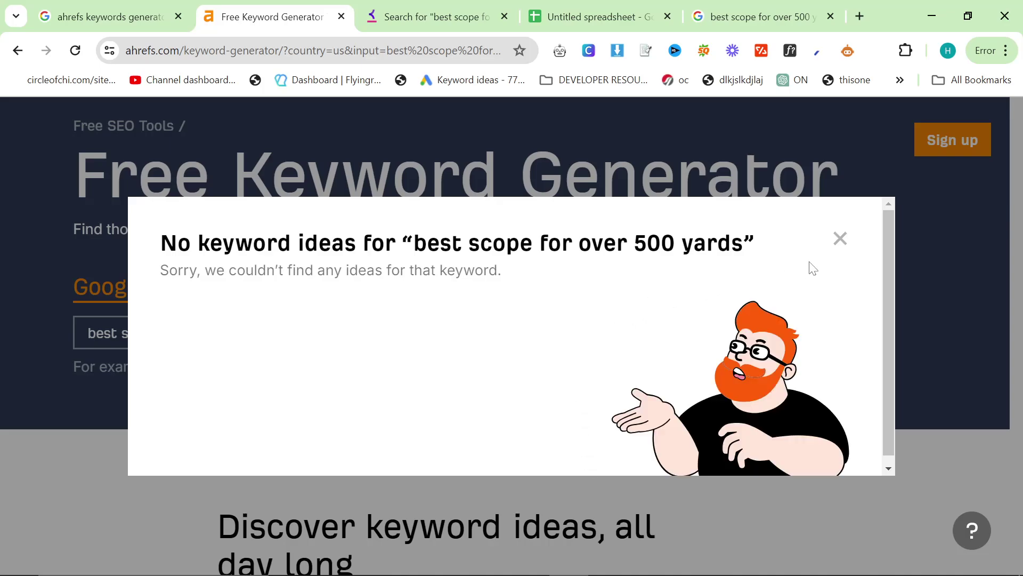
left_click(841, 238)
Select the phrase in the keyword box, glance at the Shopify store window, and return.
left_click_drag(320, 333, 82, 333)
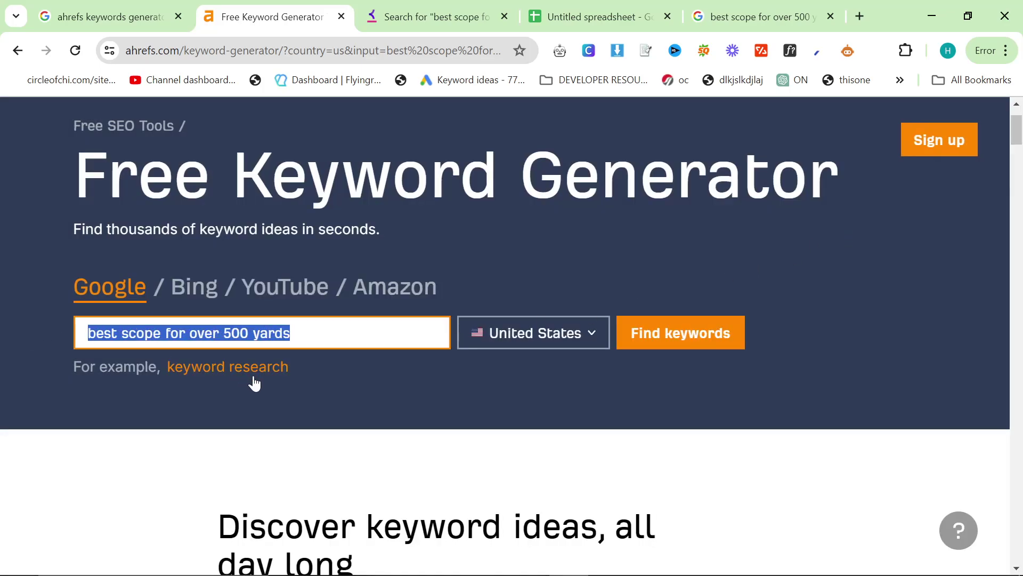
left_click(332, 406)
left_click_drag(320, 333, 1, 330)
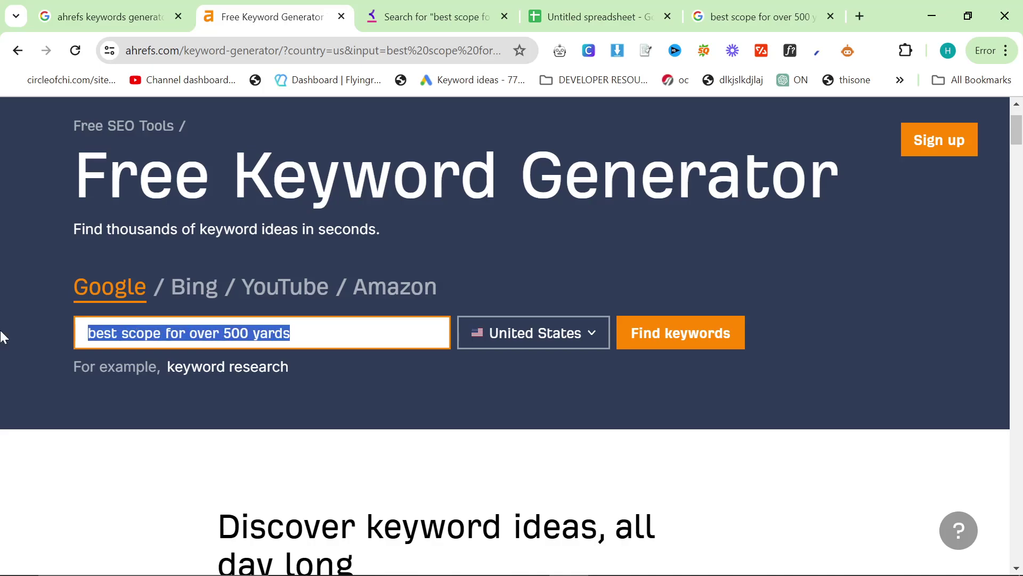
left_click(413, 417)
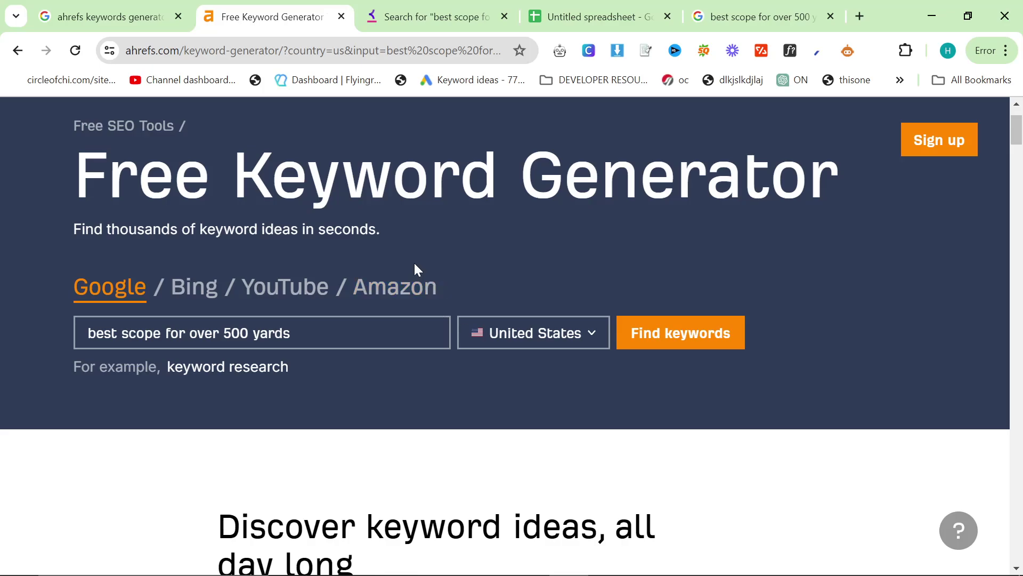
scroll(413, 261, "up", 2)
key("alt+Tab")
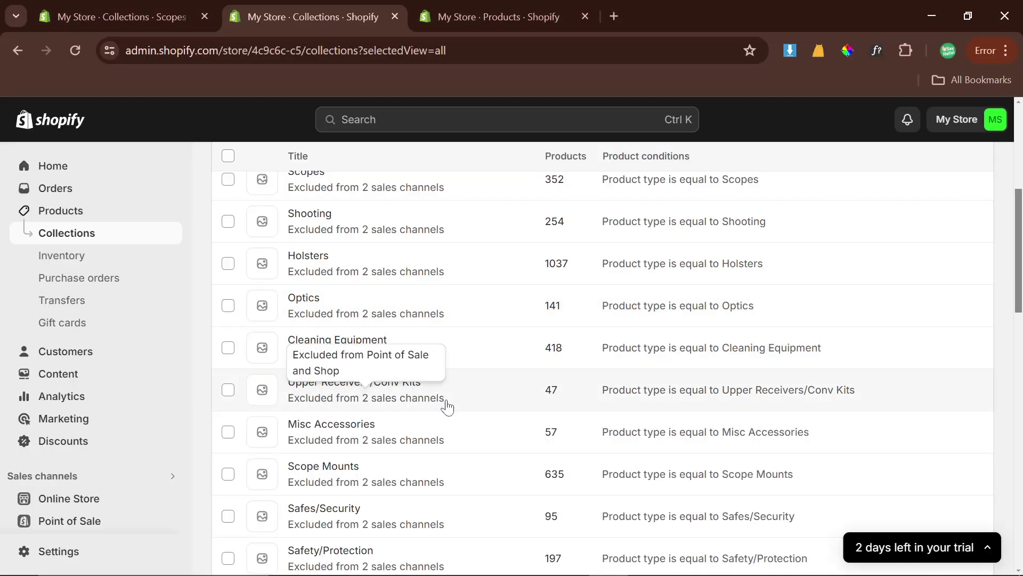
scroll(427, 389, "down", 2)
scroll(434, 455, "down", 2)
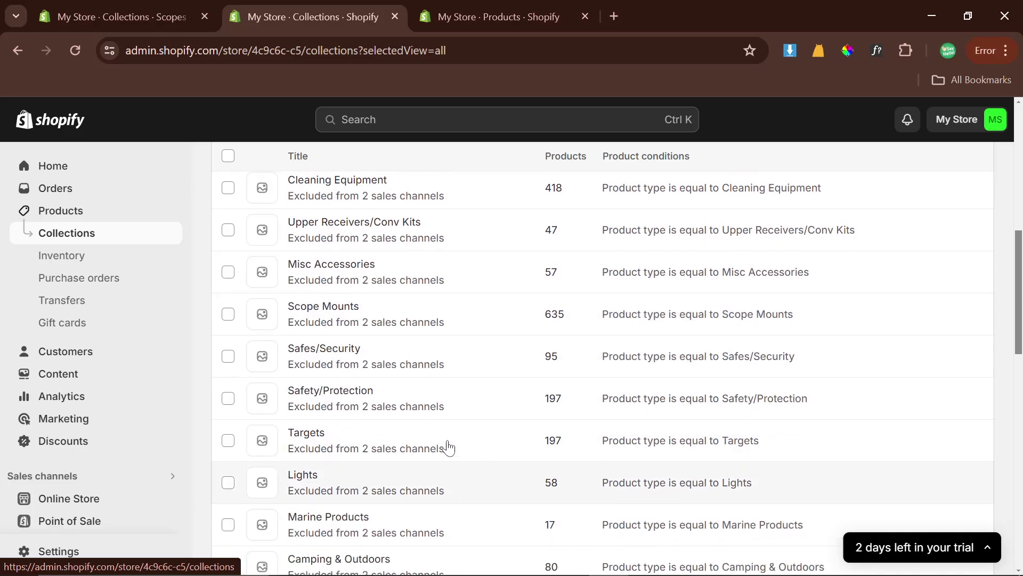
key("alt+Tab")
Replace the seed keyword with 'scope mounts' and search for keyword ideas.
key("ctrl+a")
type("scope mounts")
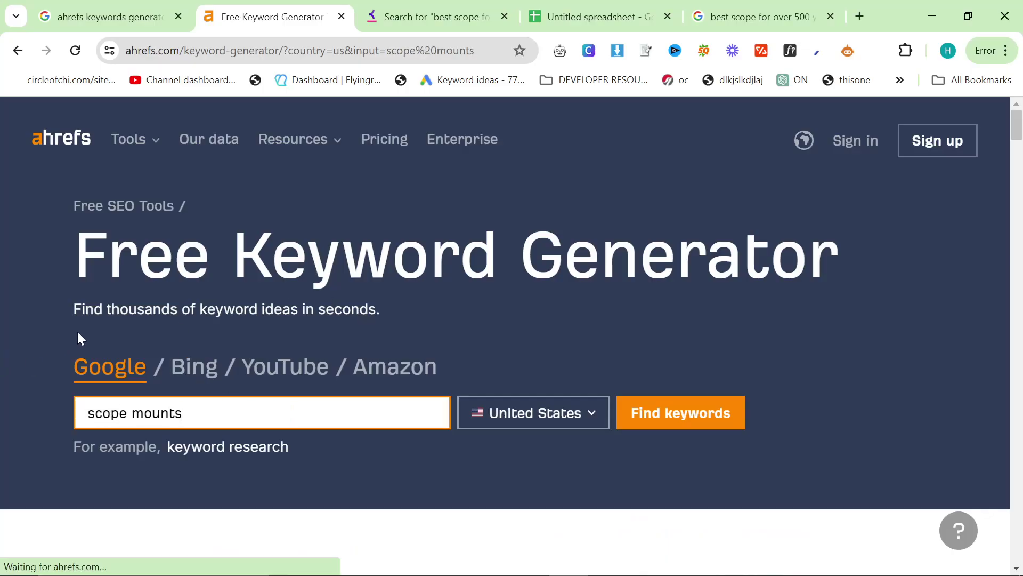
scroll(79, 339, "down", 5)
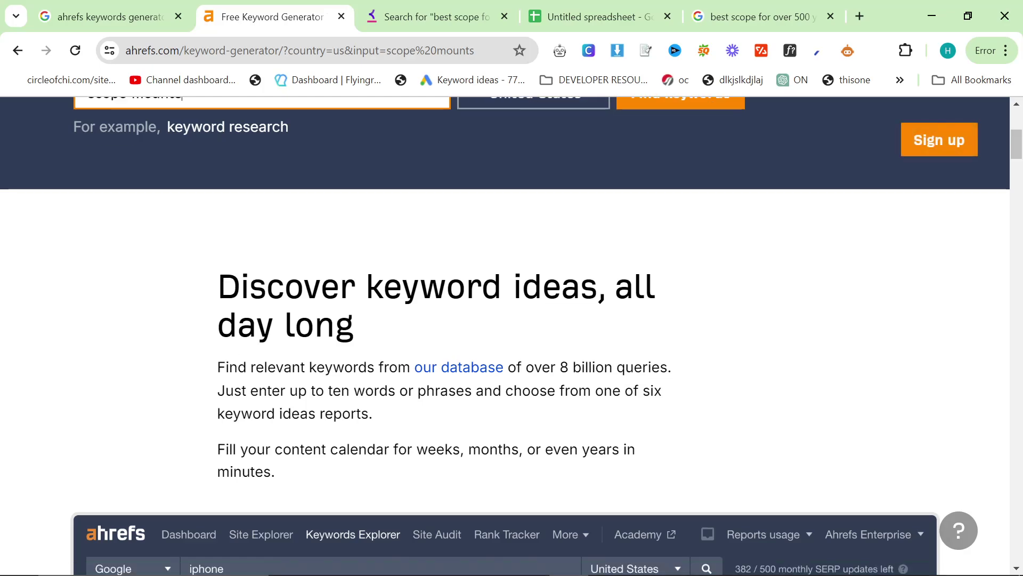
scroll(633, 249, "up", 3)
left_click(633, 249)
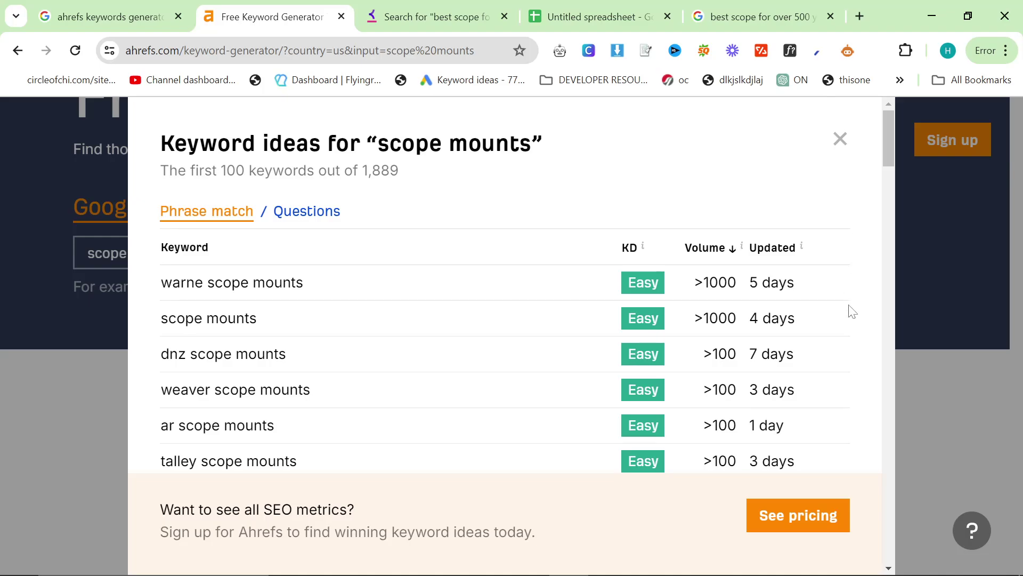
Scroll through the scope mounts results, briefly selecting the 'ar scope mounts' keyword.
scroll(383, 410, "down", 2)
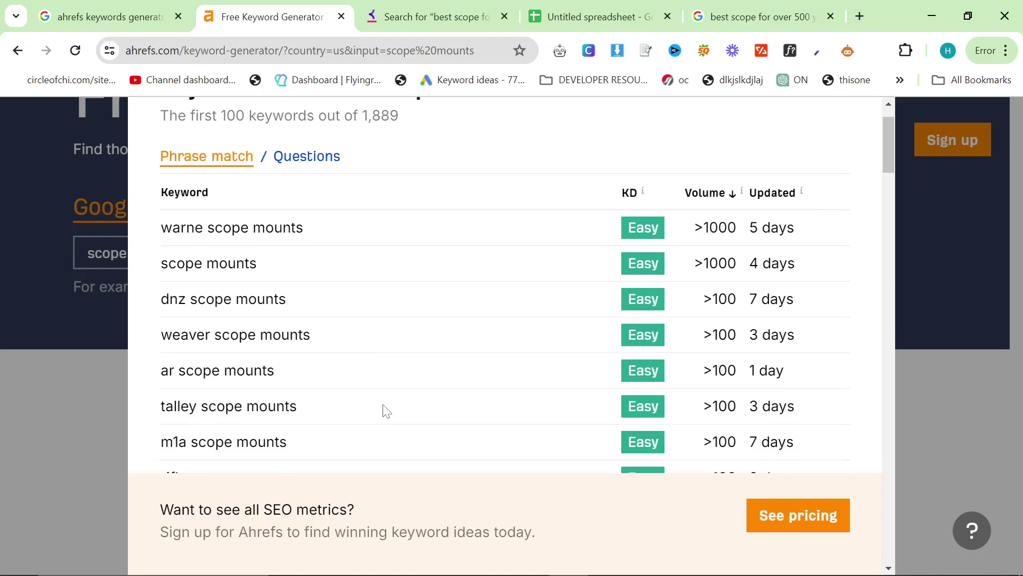
triple_click(221, 345)
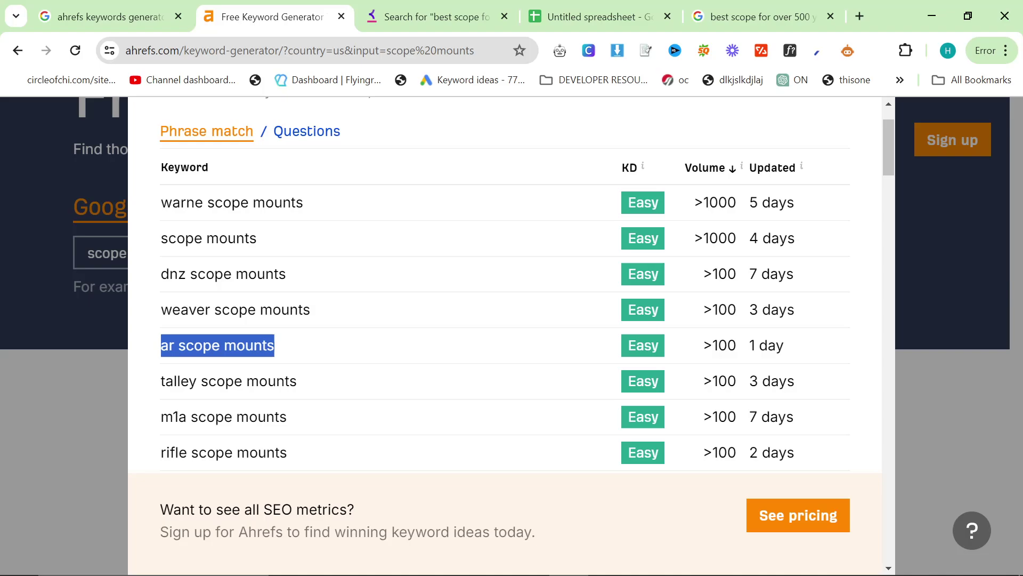
left_click(296, 356)
triple_click(221, 345)
double_click(167, 346)
scroll(287, 368, "down", 3)
scroll(320, 373, "up", 2)
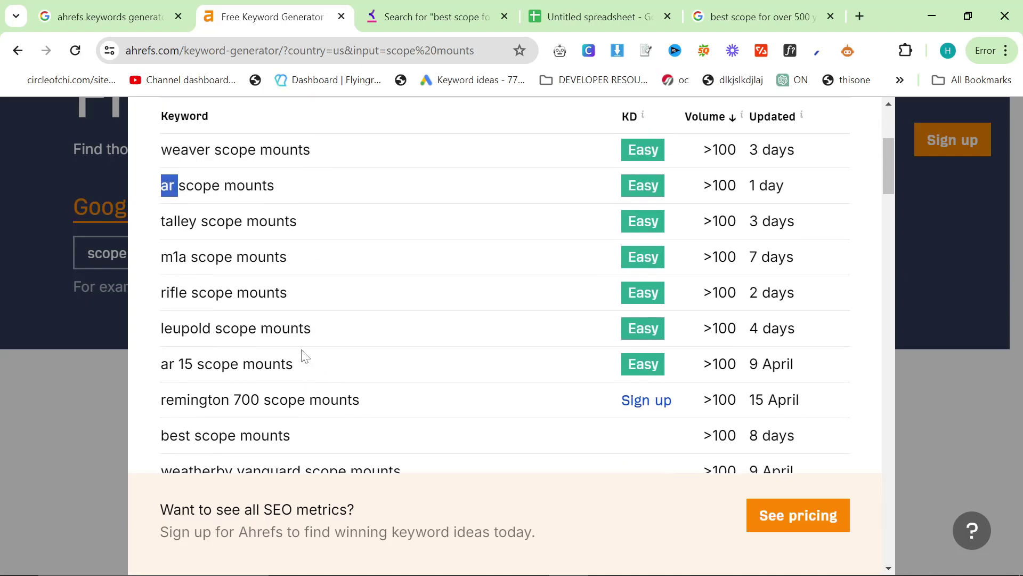
left_click(279, 347)
scroll(290, 373, "down", 3)
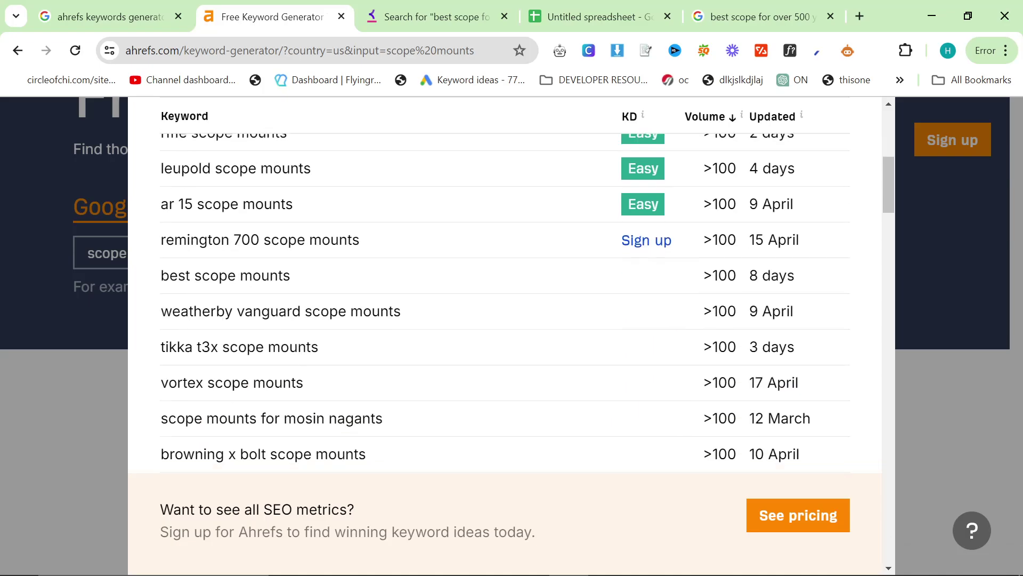
scroll(584, 421, "down", 4)
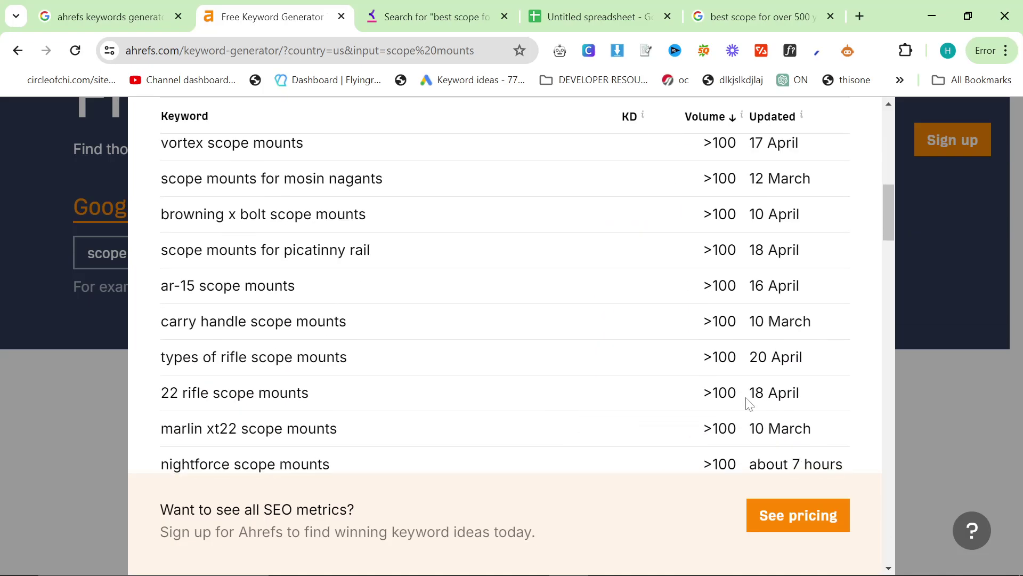
left_click_drag(754, 398, 623, 192)
left_click_drag(784, 445, 627, 190)
scroll(676, 385, "down", 1)
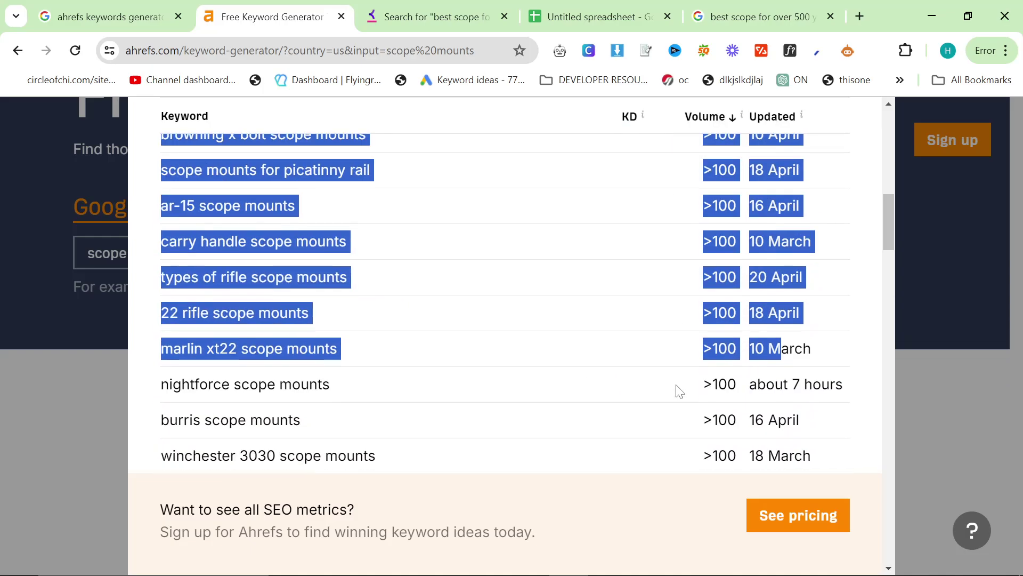
left_click(679, 392)
scroll(723, 380, "down", 5)
scroll(559, 464, "up", 10)
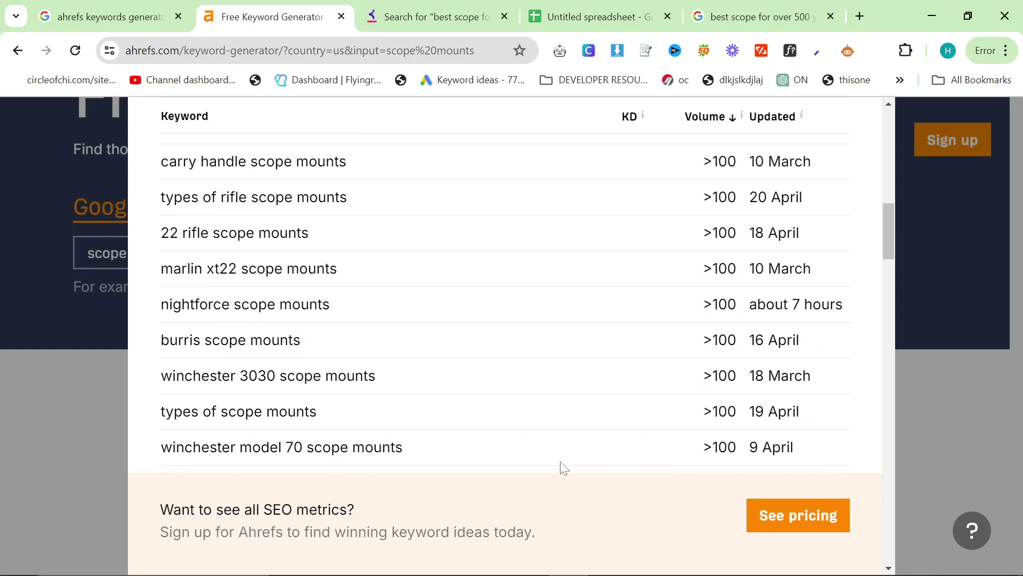
scroll(578, 445, "up", 8)
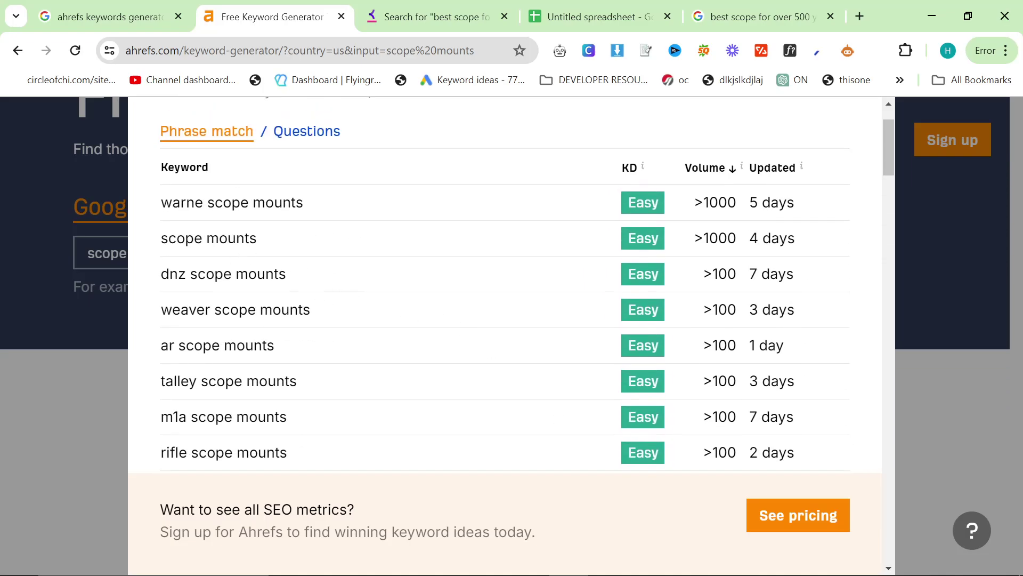
scroll(623, 342, "down", 3)
Select the 'leupold scope mounts' row and then the header with the first six keyword rows.
left_click_drag(703, 329, 737, 328)
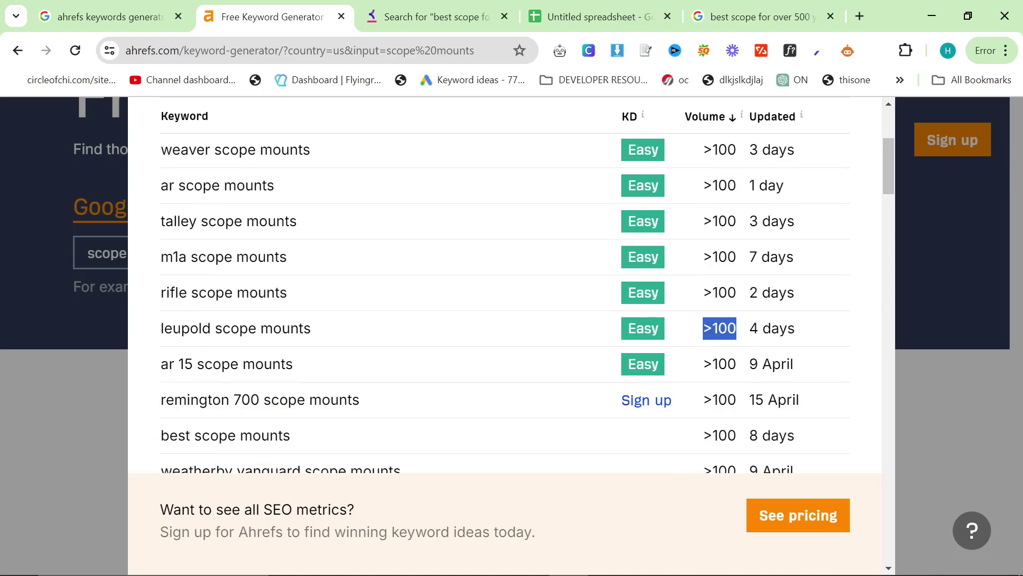
left_click_drag(174, 327, 354, 324)
left_click(367, 324)
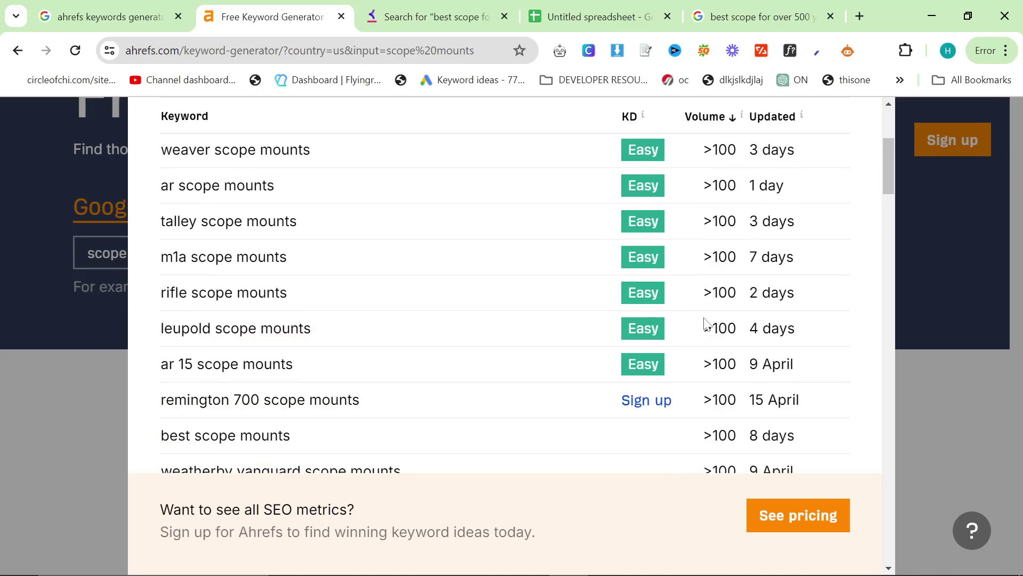
left_click_drag(705, 322, 74, 322)
left_click(749, 339)
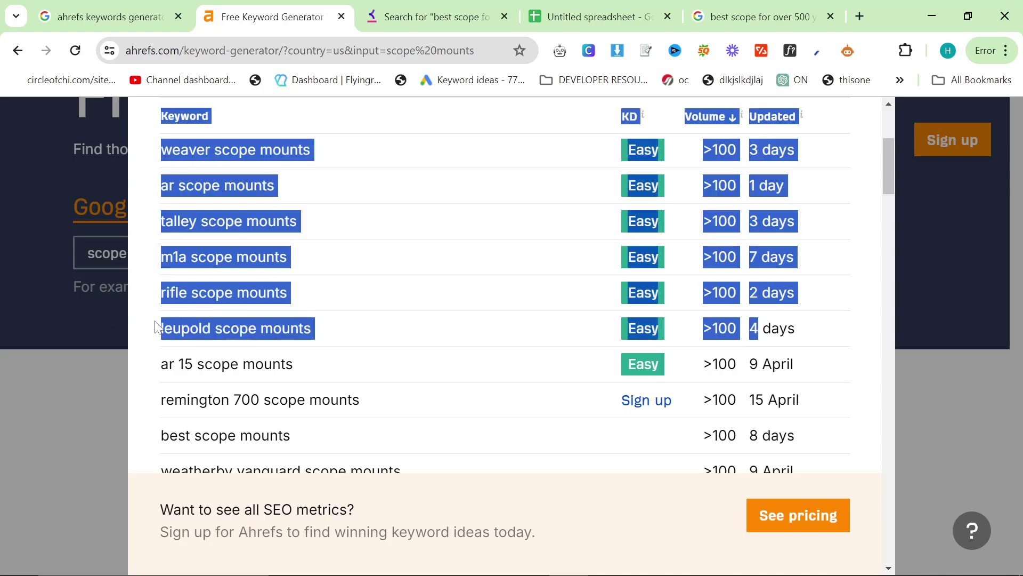
left_click_drag(155, 336, 172, 334)
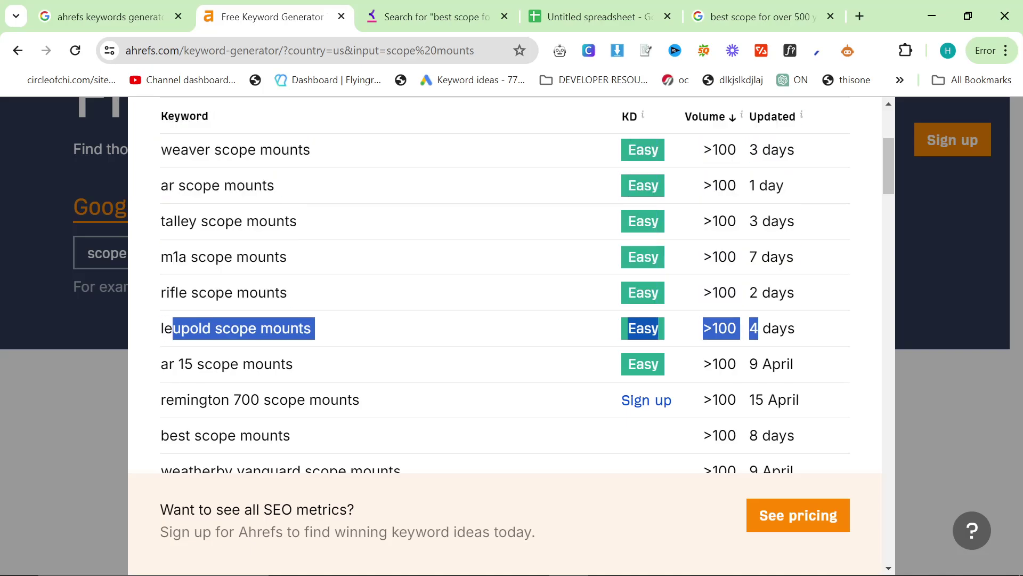
triple_click(175, 332)
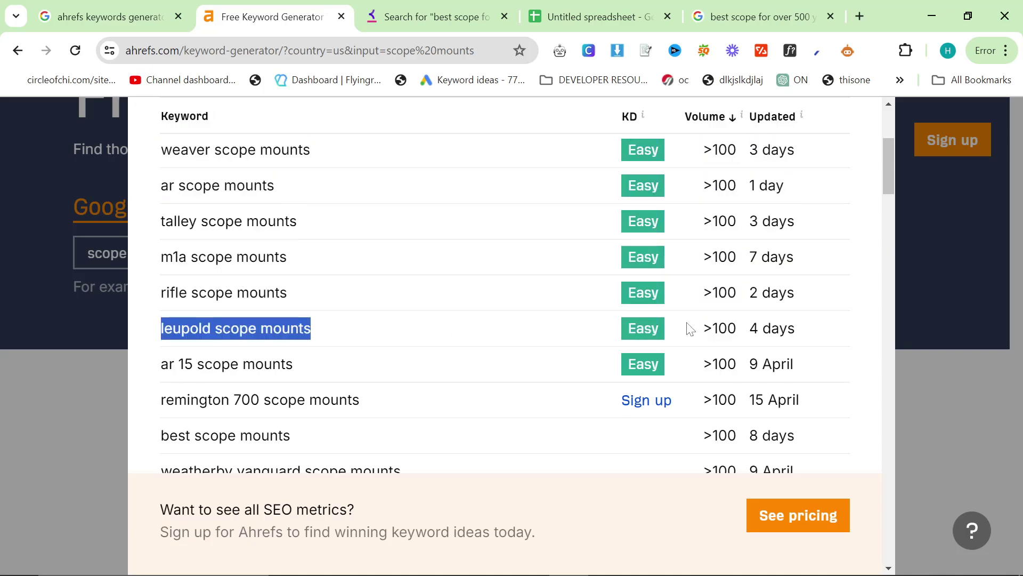
left_click_drag(795, 330, 59, 340)
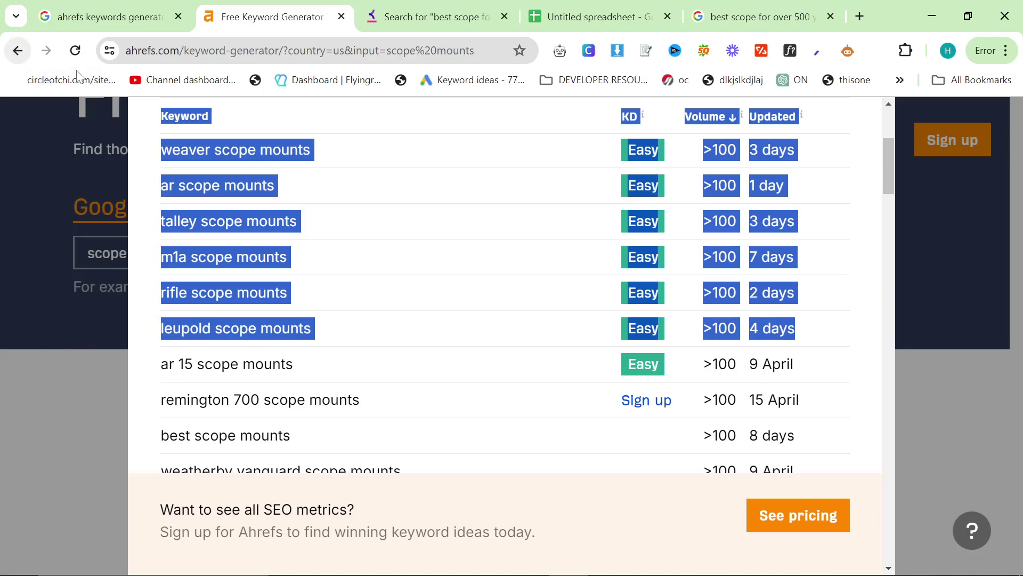
scroll(867, 141, "up", 5)
Rerun the scope mounts search, select the whole results table, and choose cell A261 in the sheet.
left_click(841, 139)
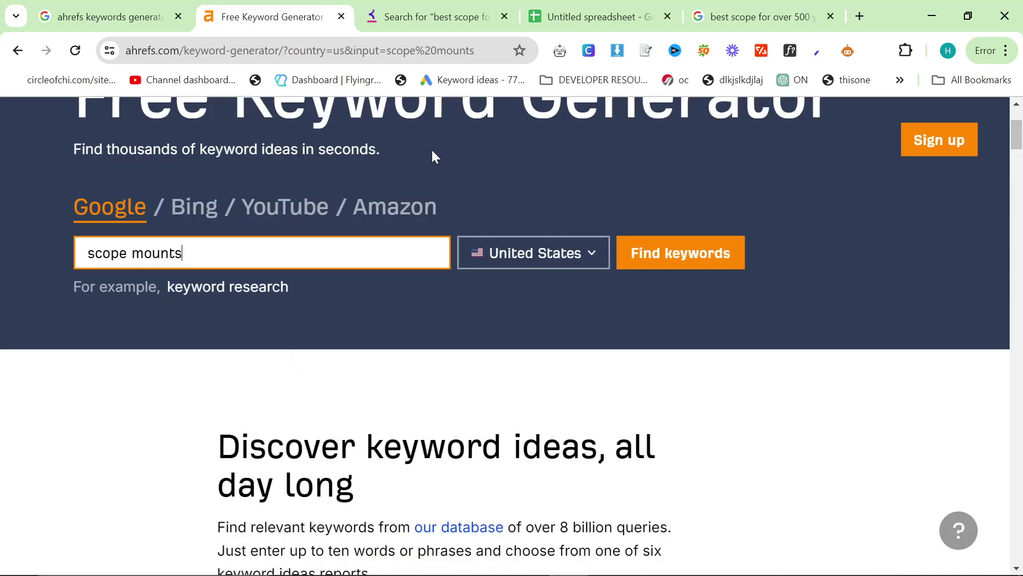
scroll(431, 148, "up", 3)
left_click(675, 412)
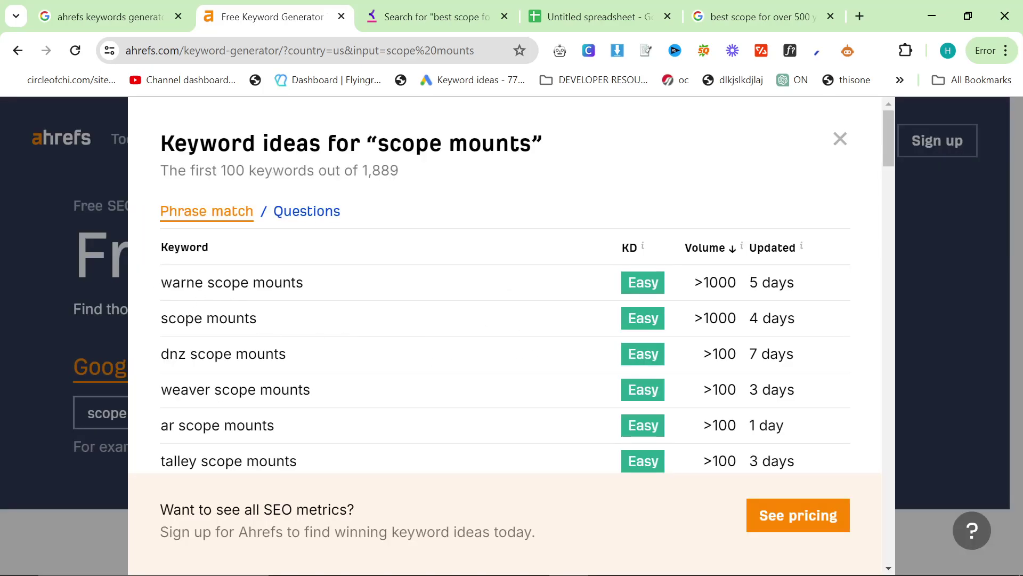
left_click_drag(161, 247, 816, 443)
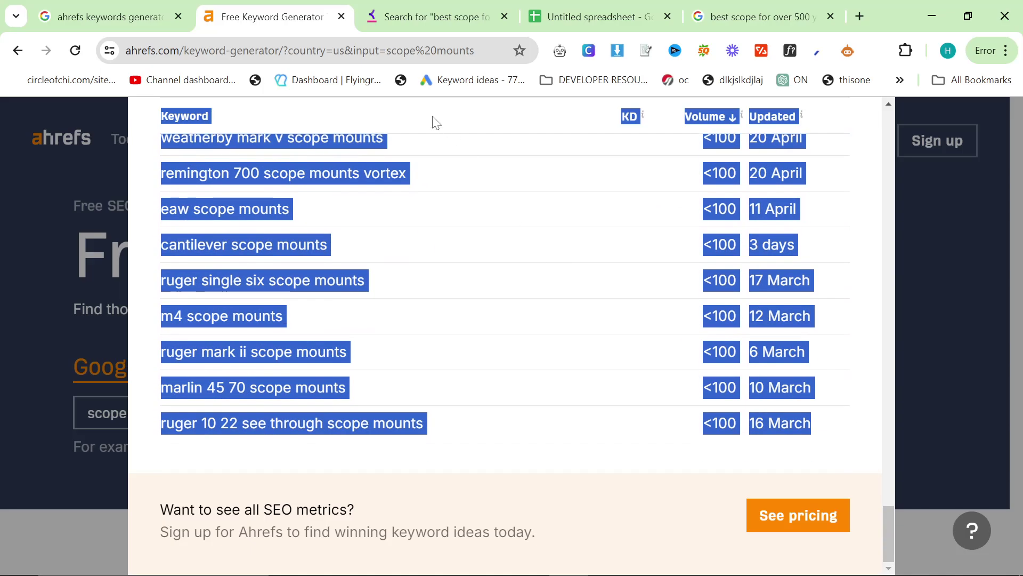
left_click(590, 17)
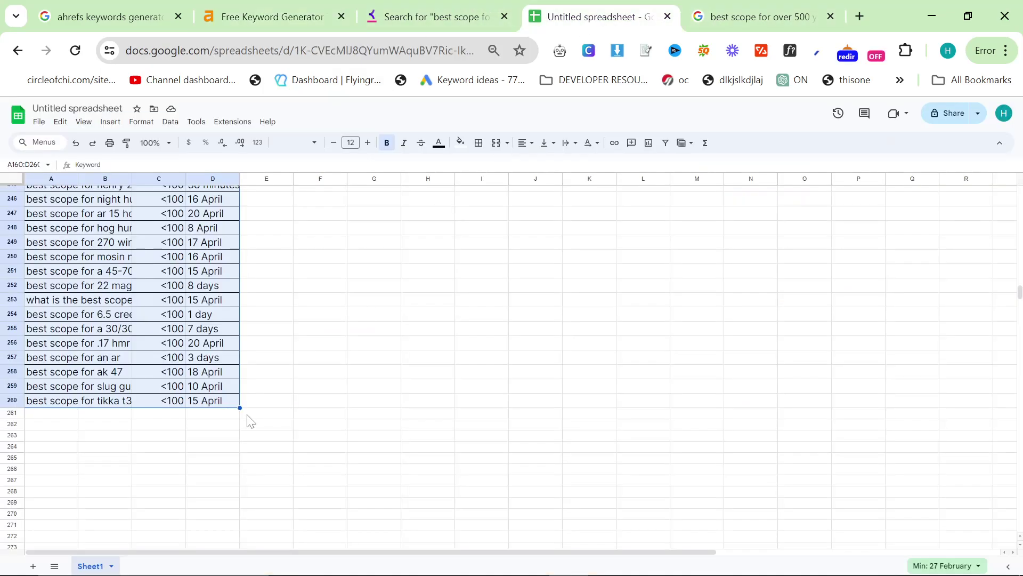
left_click(55, 414)
Paste the scope mounts keyword table into the sheet starting at A261.
key("ctrl+v")
left_click(271, 16)
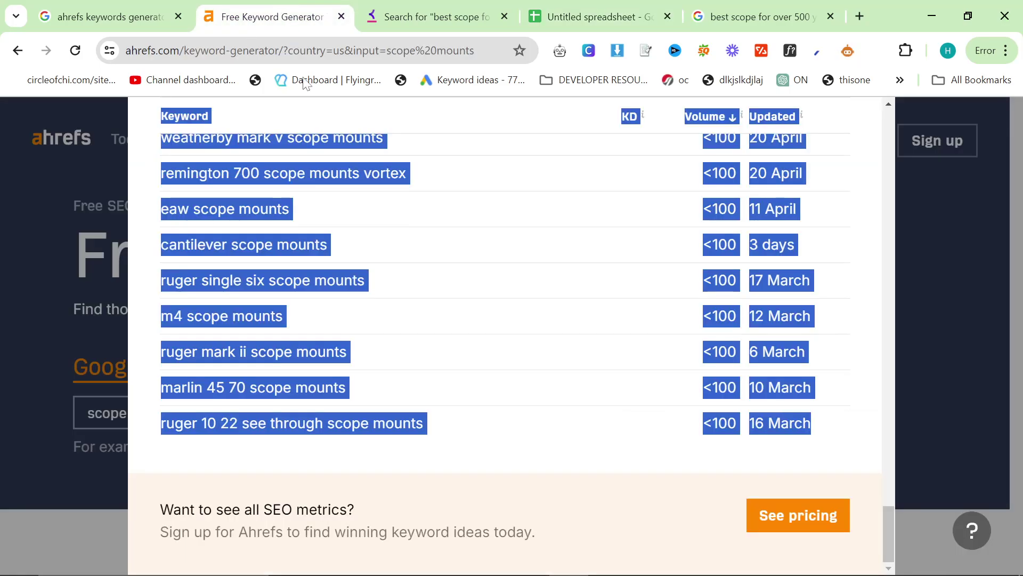
left_click(430, 333)
left_click_drag(589, 17, 426, 16)
scroll(72, 462, "down", 20)
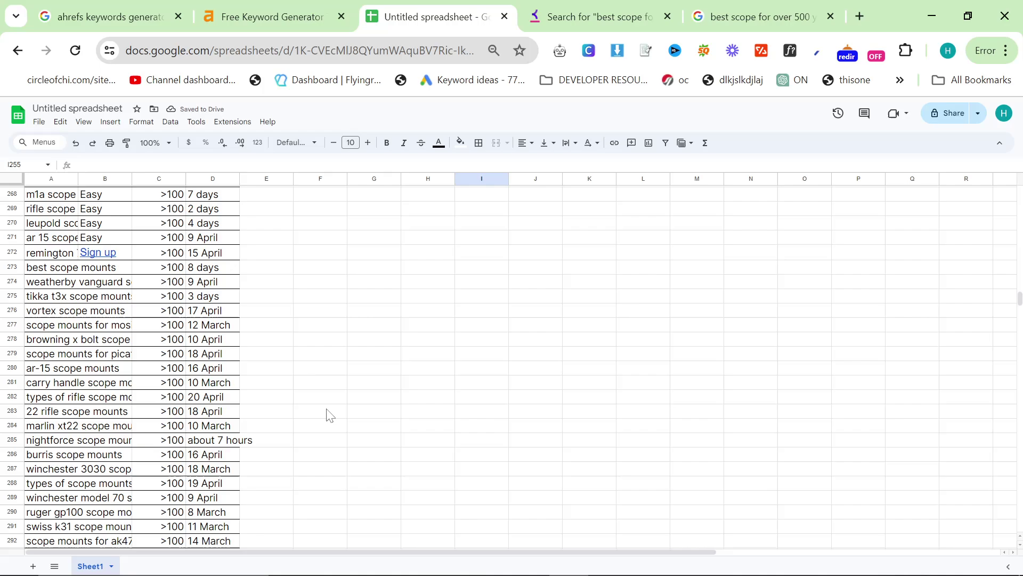
scroll(75, 453, "down", 6)
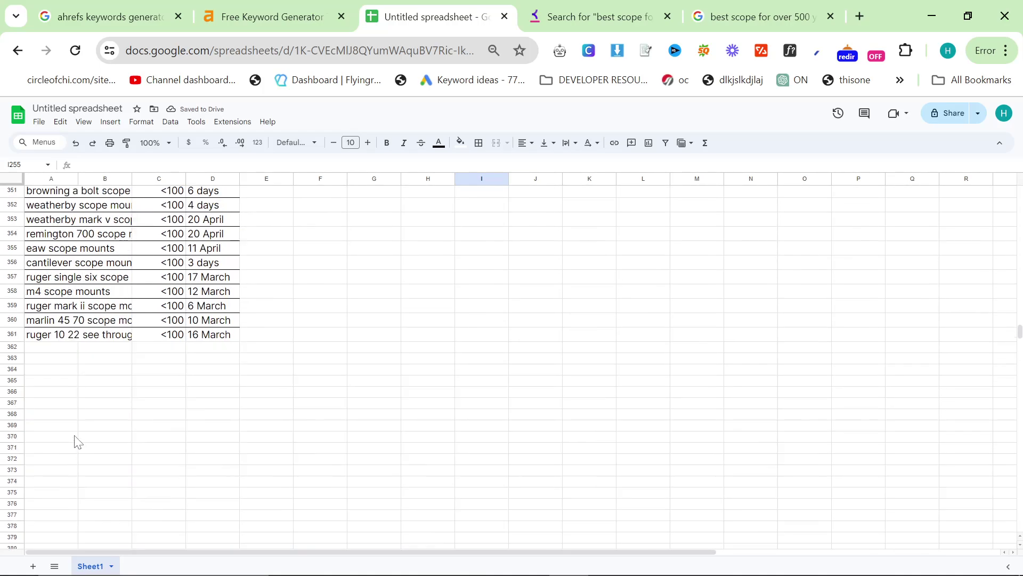
Widen column A so the full keyword phrases show, then scroll back up.
left_click(59, 335)
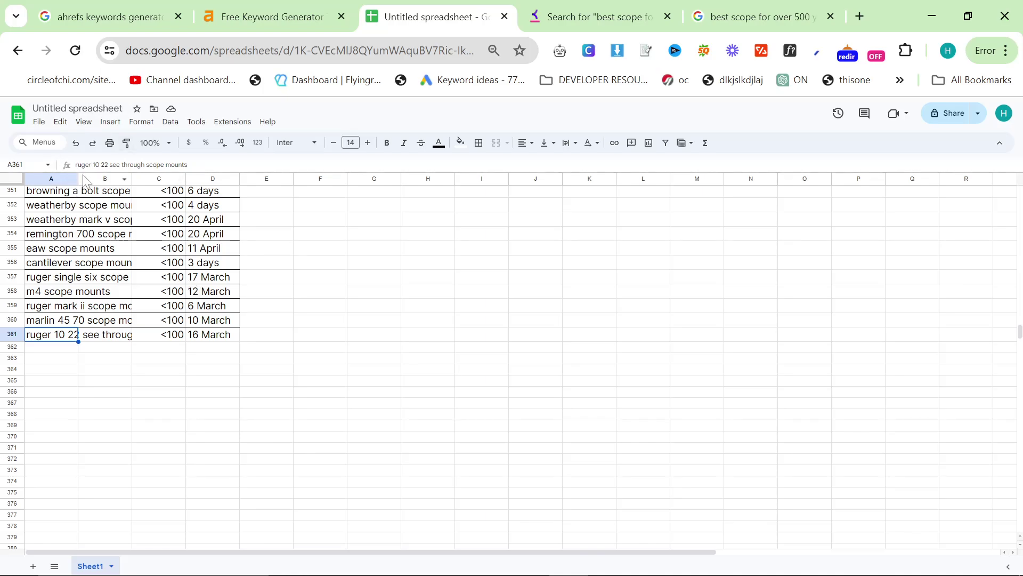
left_click_drag(76, 176, 268, 177)
scroll(440, 437, "up", 20)
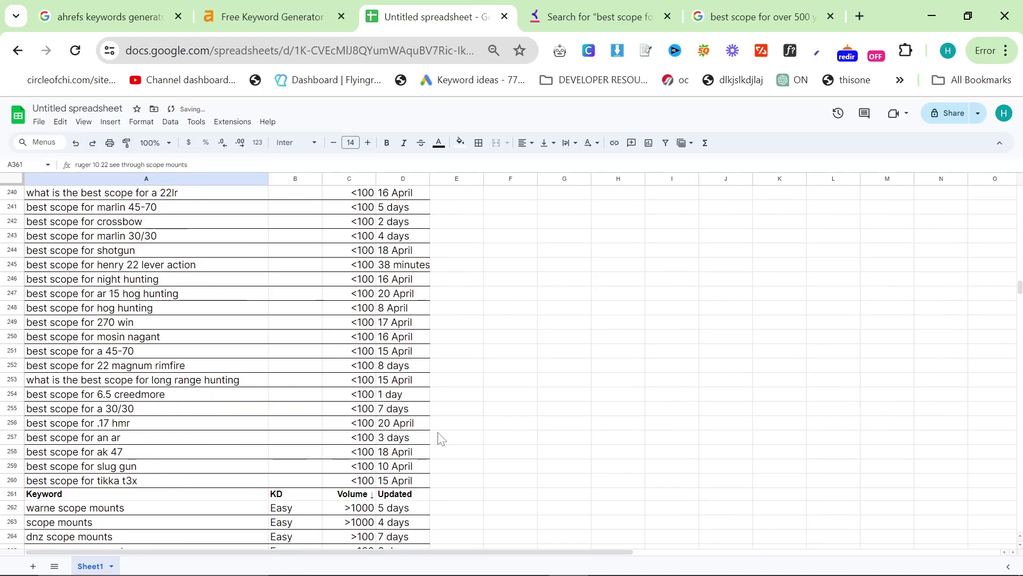
scroll(440, 437, "up", 20)
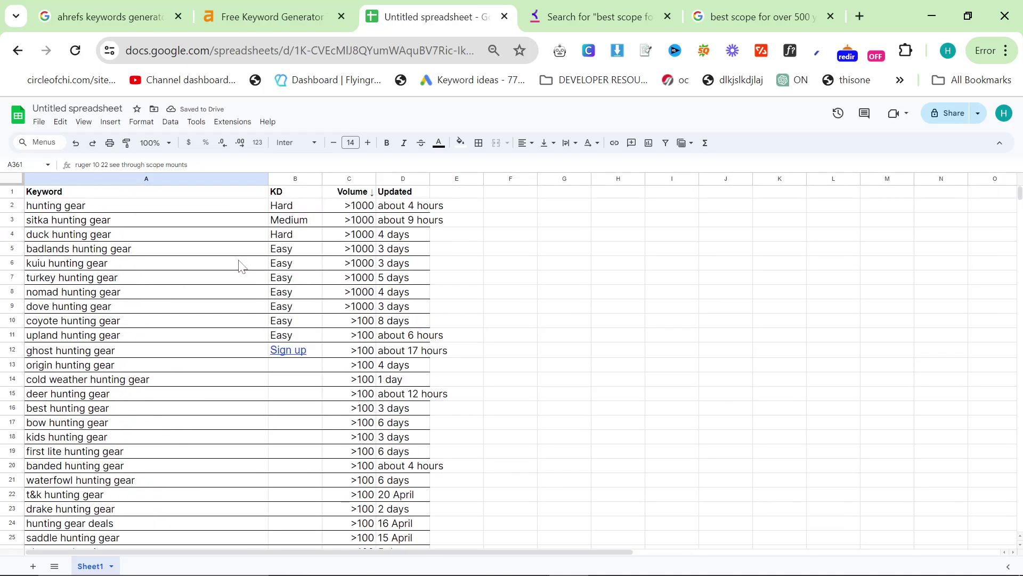
left_click(464, 202)
left_click(565, 234)
left_click(670, 293)
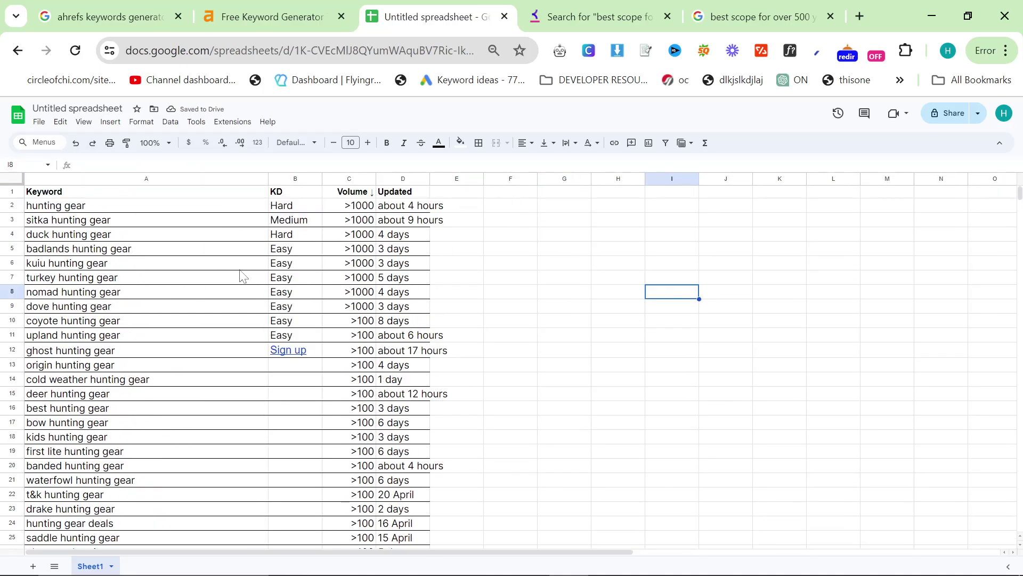
key("alt+Tab")
key("alt+Tab")
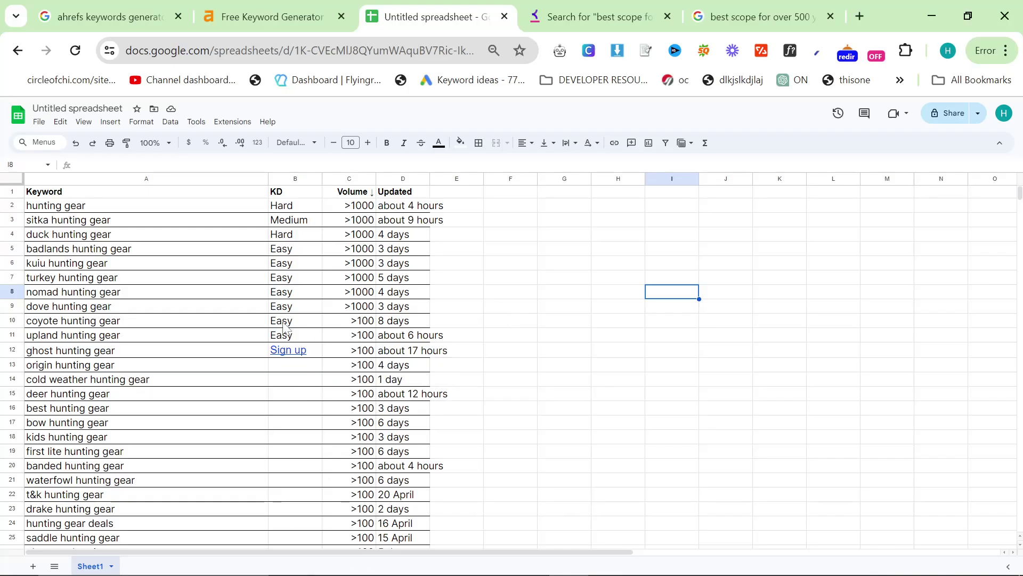
Make row 15, 'deer hunting gear', bold with a red fill colour.
left_click(83, 398)
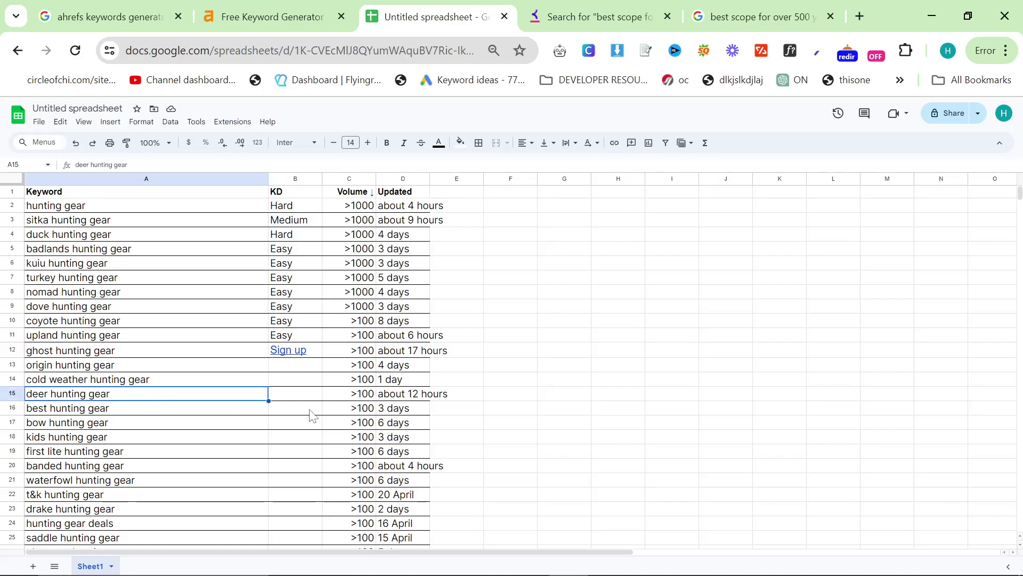
left_click(11, 393)
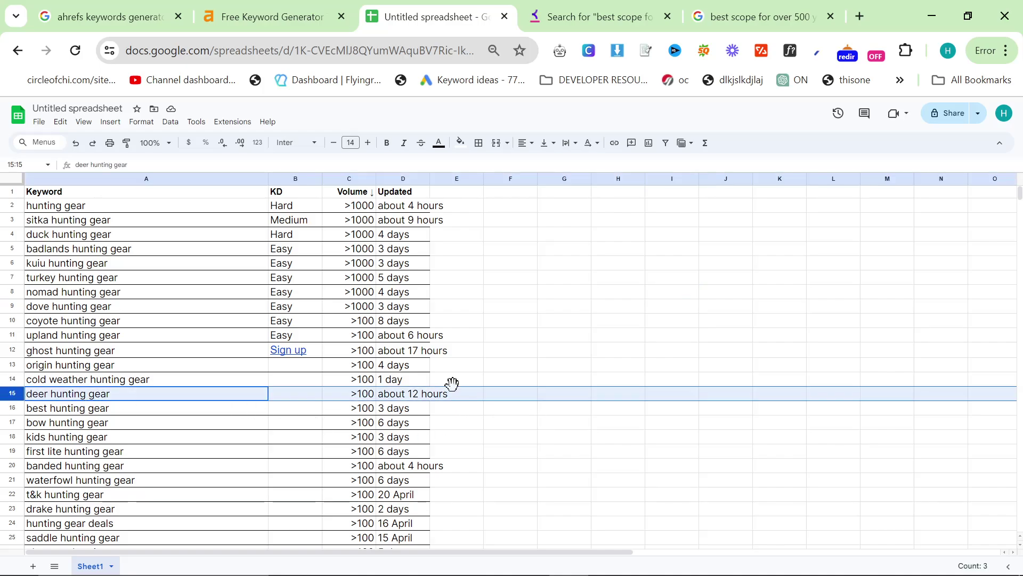
key("ctrl+b")
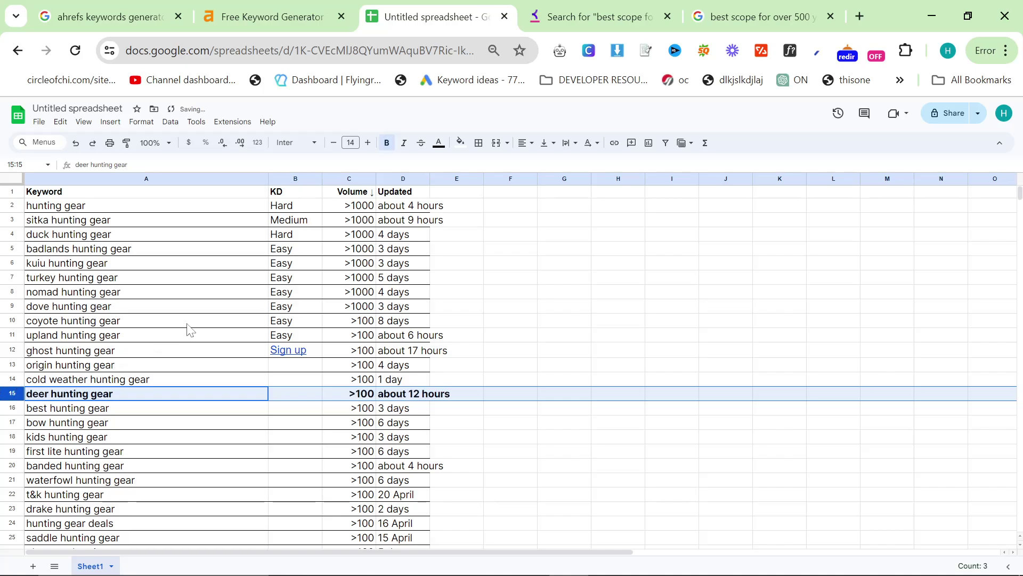
left_click(460, 142)
left_click(475, 192)
left_click(510, 394)
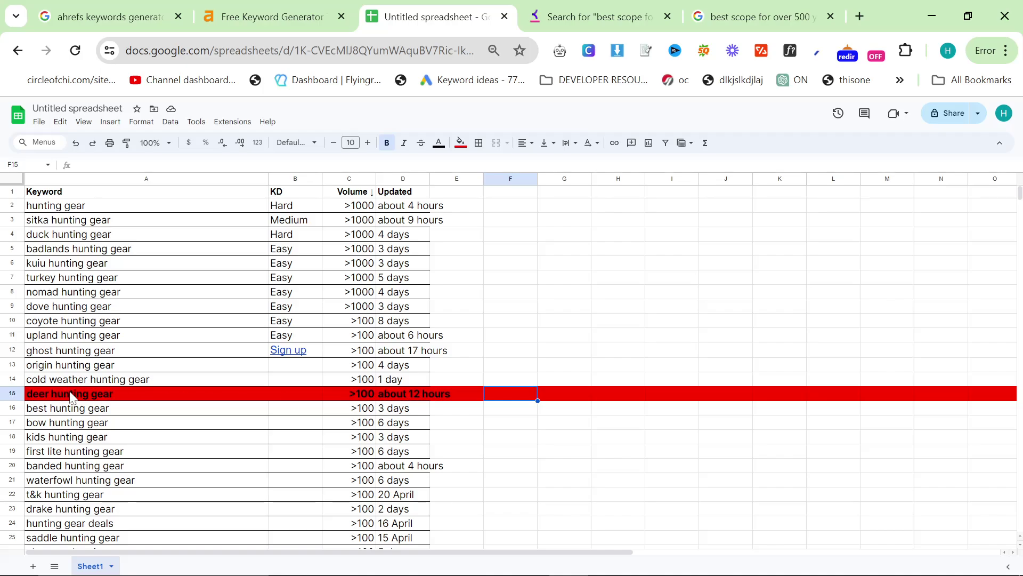
In Shopify admin, open the Targets collection and browse its products.
key("alt+Tab")
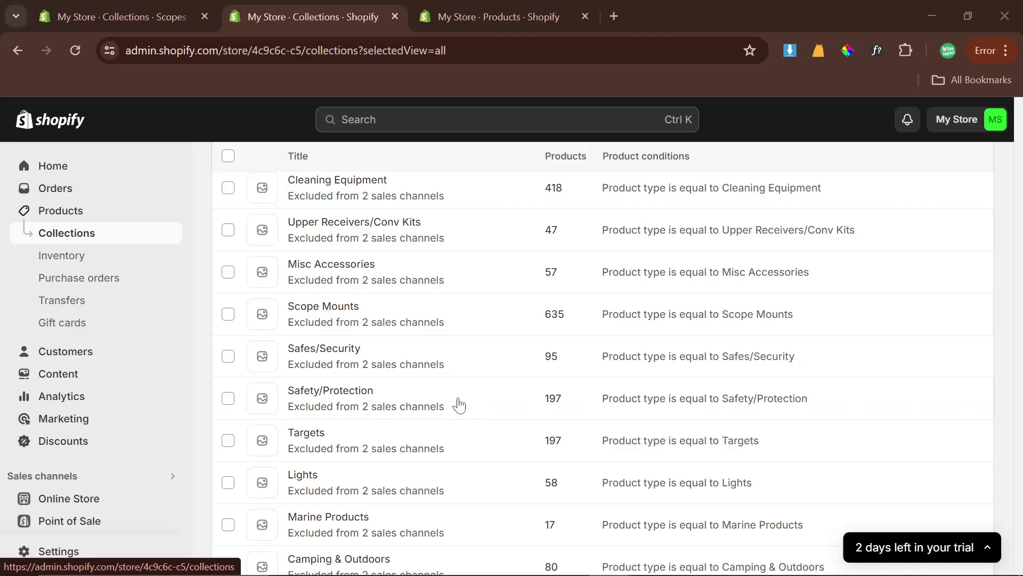
scroll(402, 473, "down", 3)
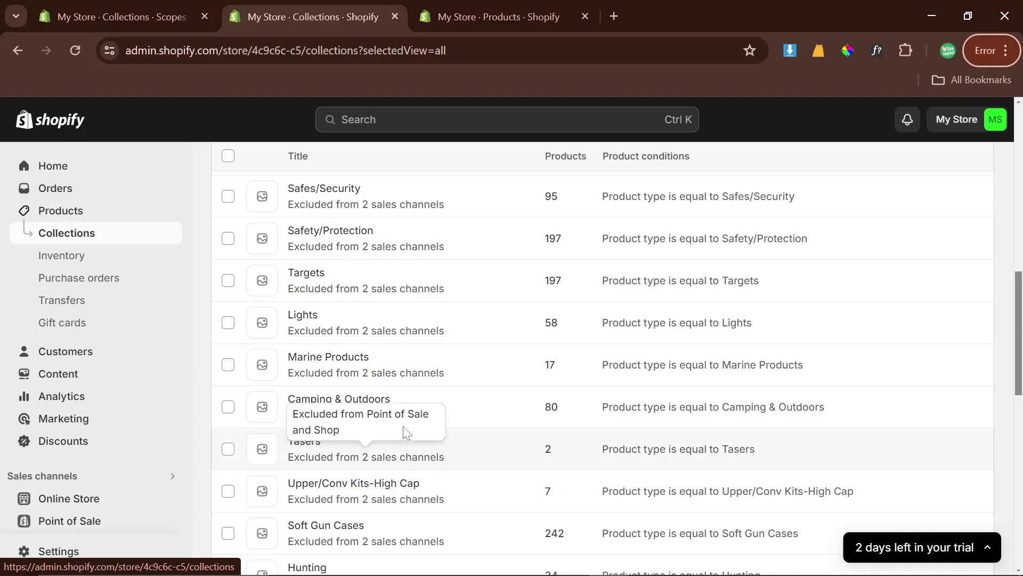
left_click(305, 276)
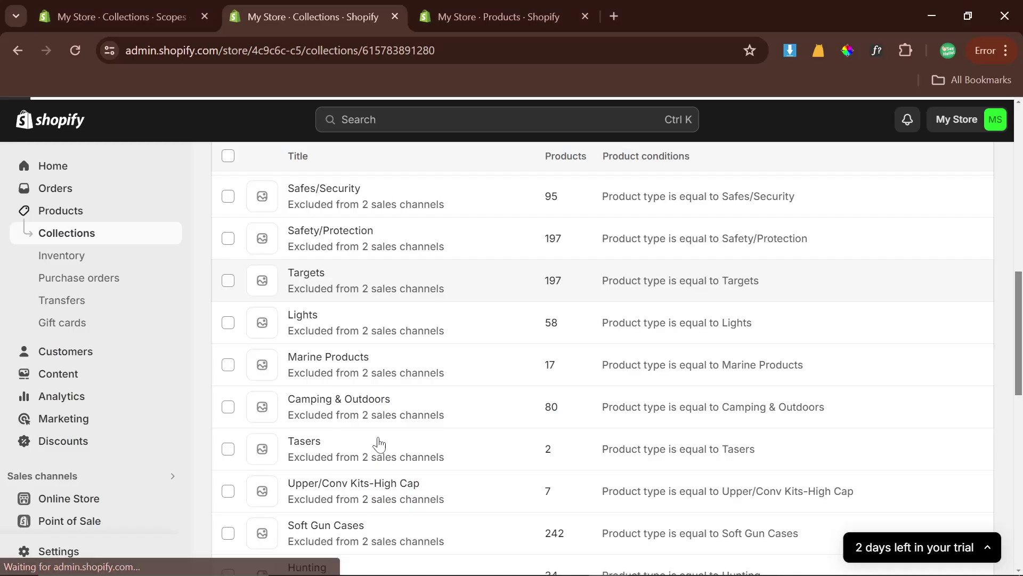
scroll(414, 434, "down", 5)
scroll(414, 434, "down", 3)
scroll(411, 435, "up", 10)
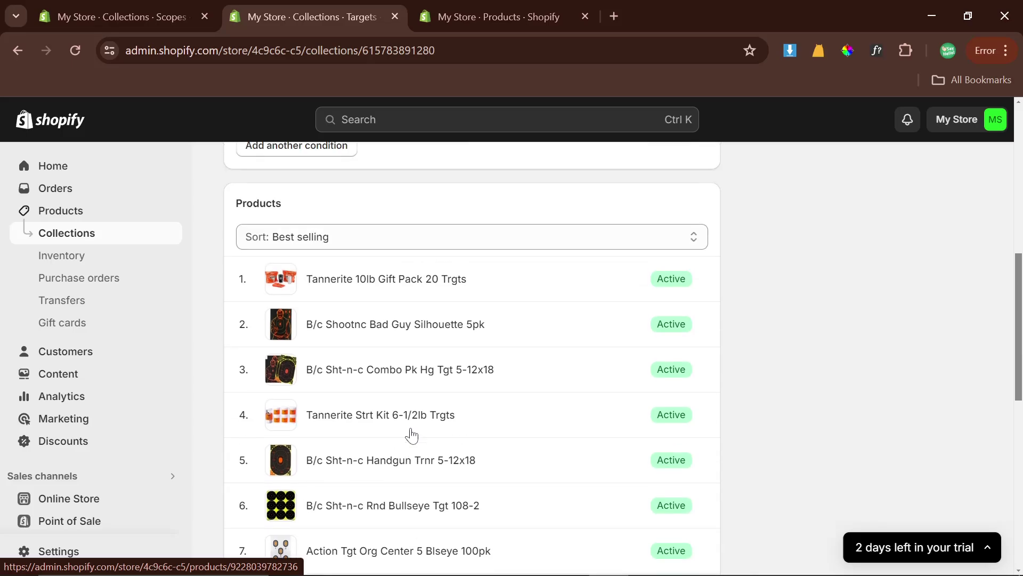
scroll(402, 372, "down", 10)
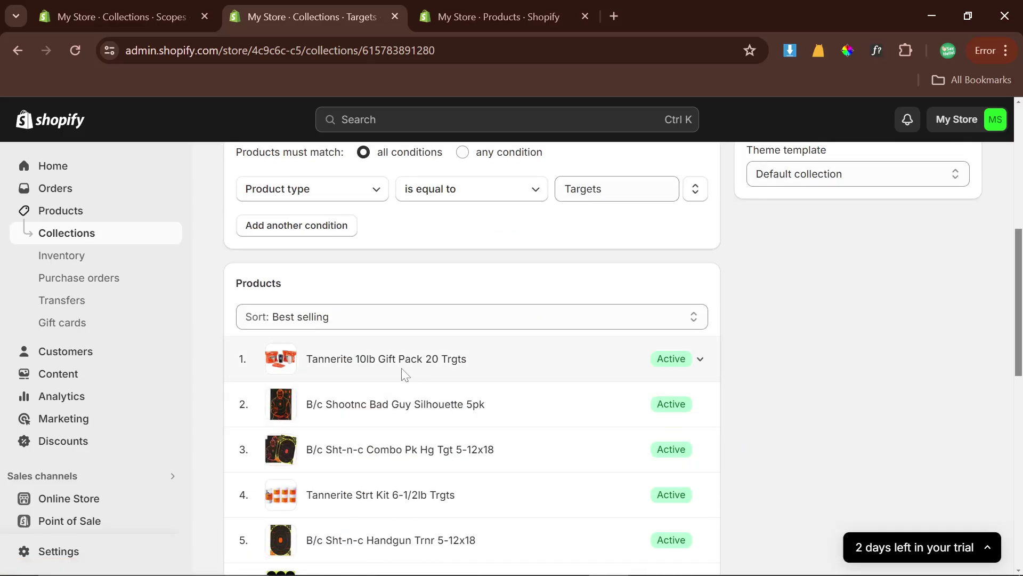
scroll(393, 309, "up", 1)
scroll(434, 365, "down", 3)
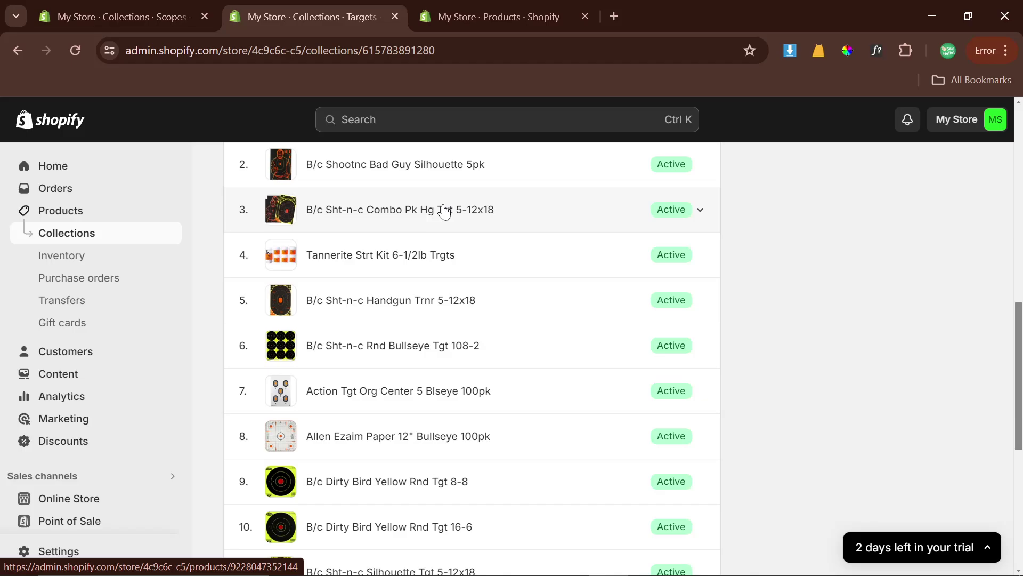
Open the B/c Sht-n-c Combo Pk Hg Tgt 5-12x18 product in its own tab.
left_click(444, 209, "ctrl")
key("ctrl+Tab")
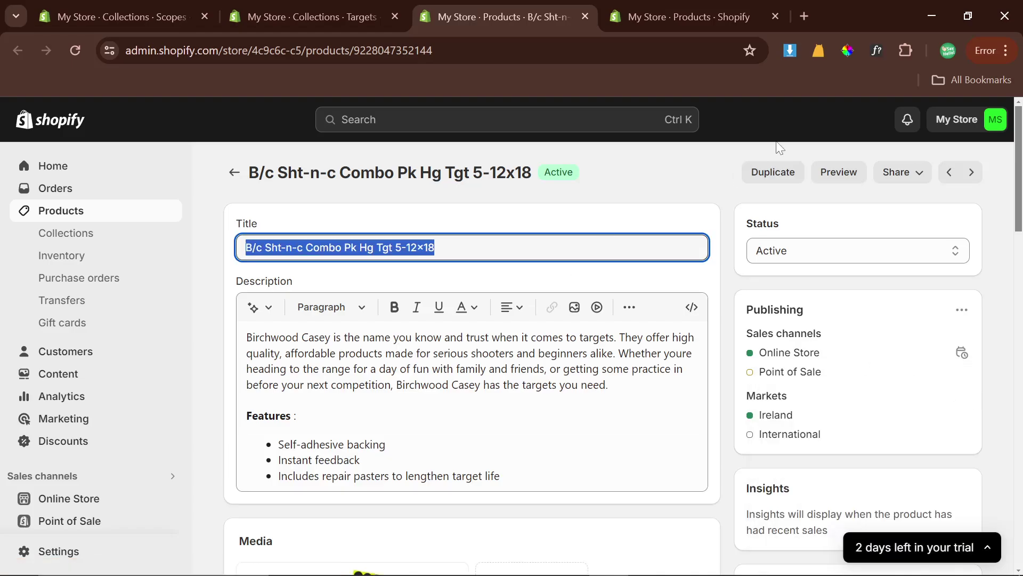
left_click(804, 17)
Google the exact quoted title "B/c Sht-n-c Combo Pk Hg Tgt 5-12x18".
type("go")
key("Return")
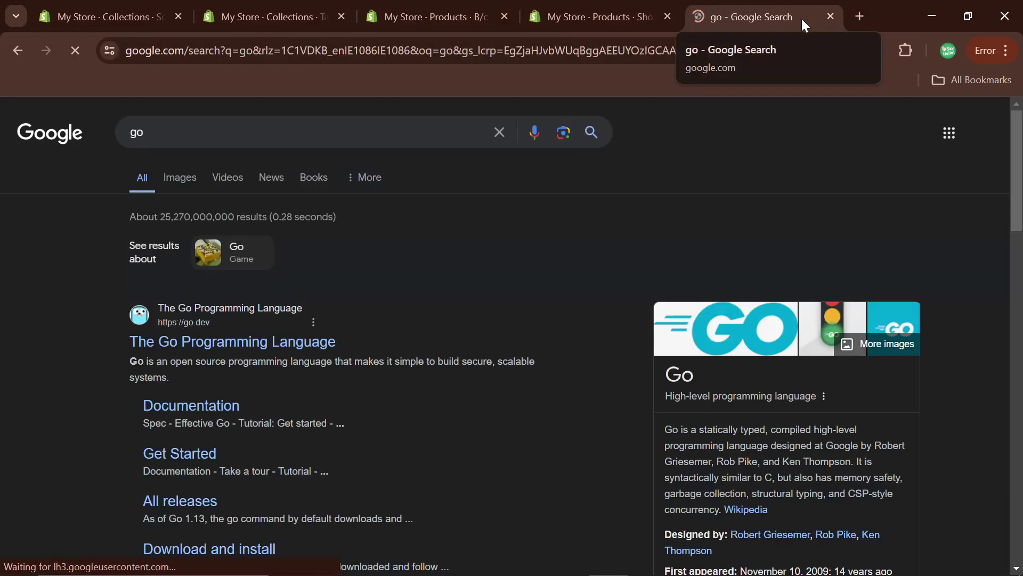
type("\"")
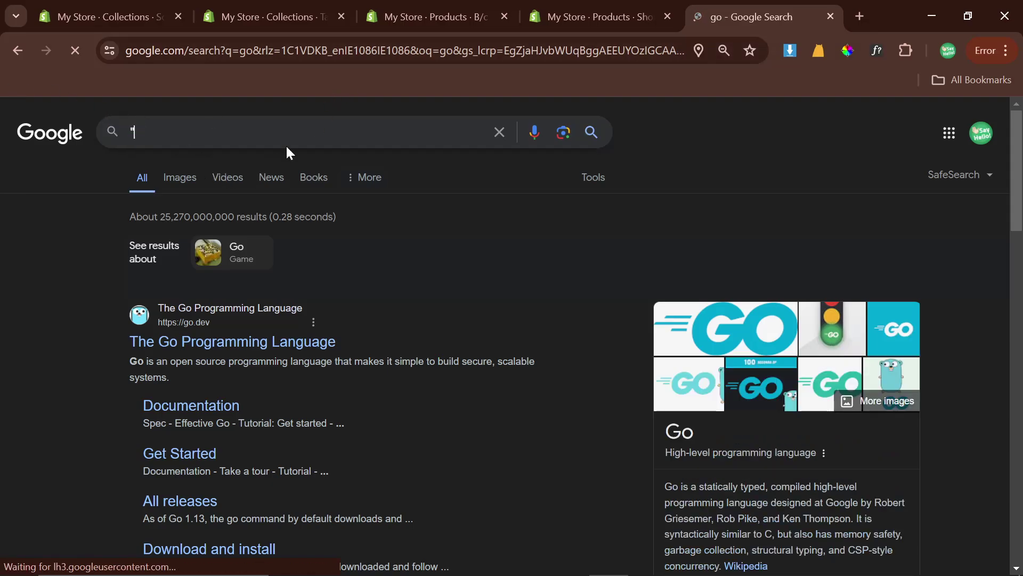
type("B/c Sht-n-c Combo Pk Hg Tgt 5-12x18")
type("\"")
key("Return")
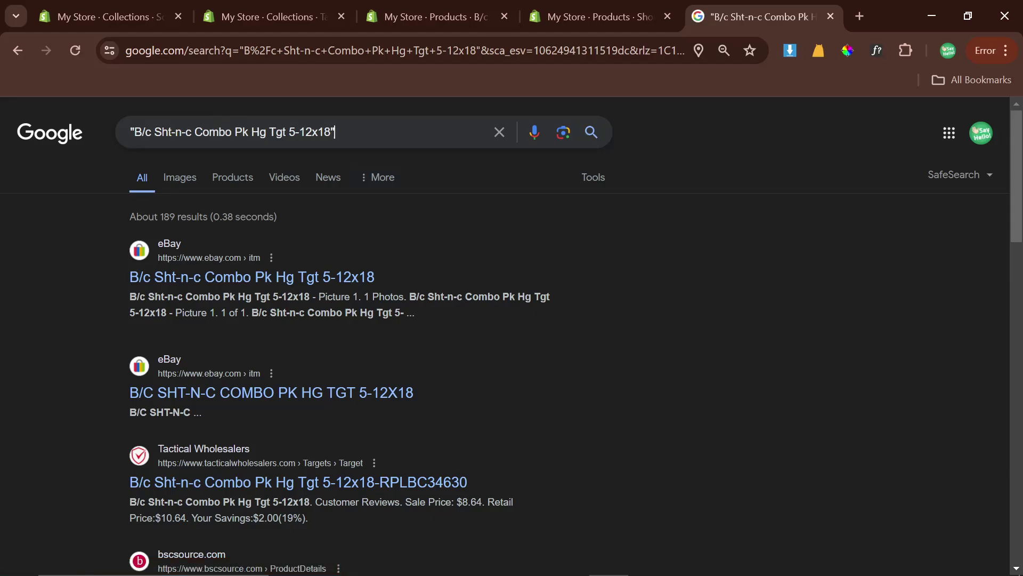
double_click(335, 132)
key("Return")
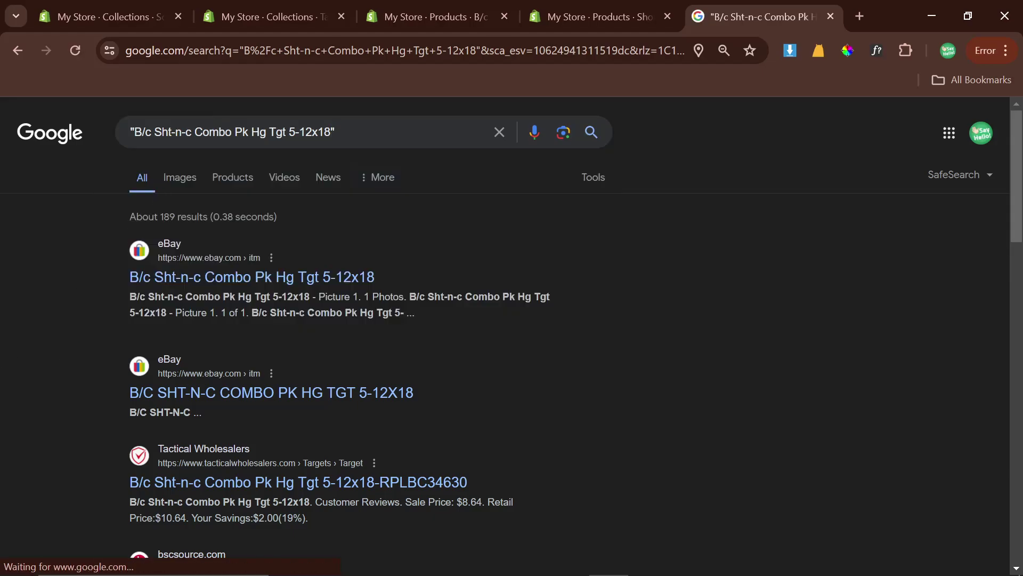
Scroll through the 189 exact-match results to find competitor listings.
left_click(628, 246)
left_click_drag(1019, 143, 981, 518)
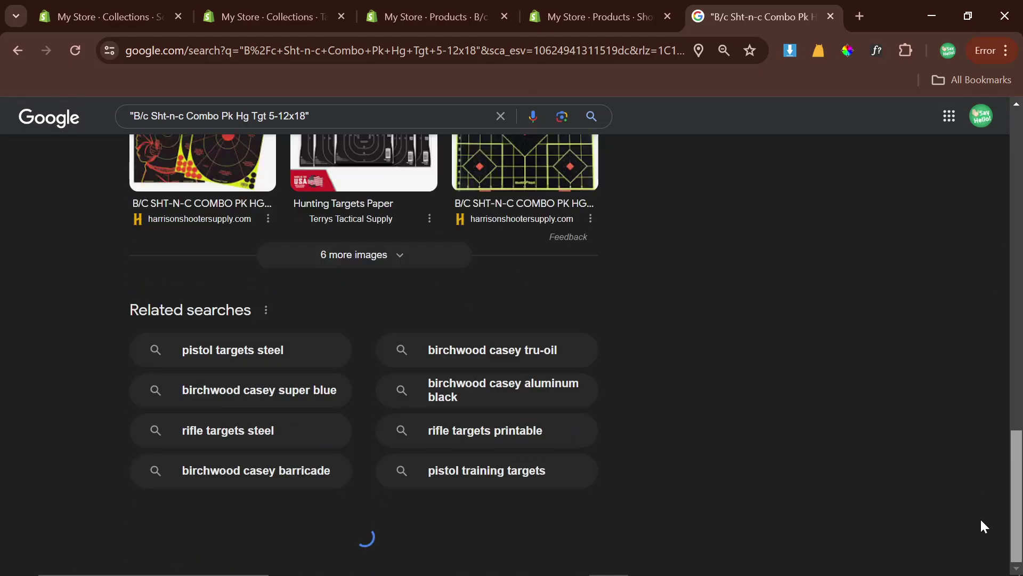
scroll(772, 417, "up", 3)
scroll(775, 421, "up", 8)
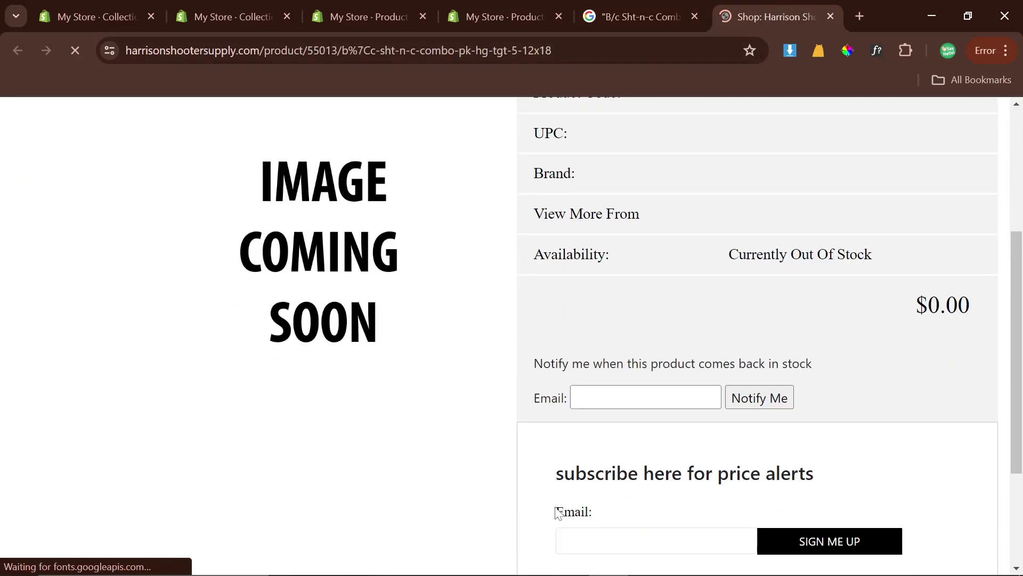
Open the Birchwood Casey combo pack page and select its item number, UPC and price details.
scroll(559, 510, "up", 2)
left_click(654, 6)
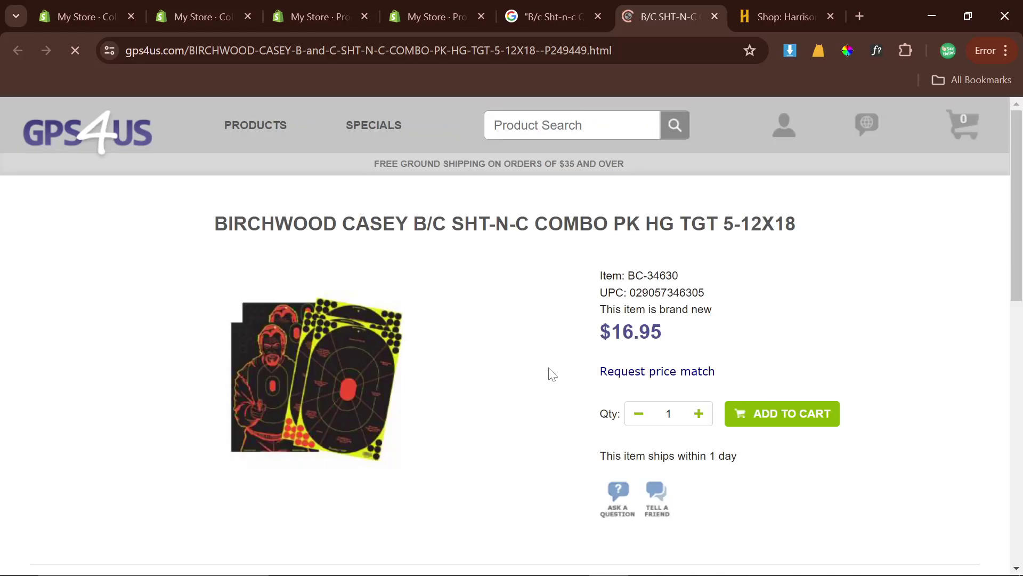
left_click_drag(599, 272, 689, 333)
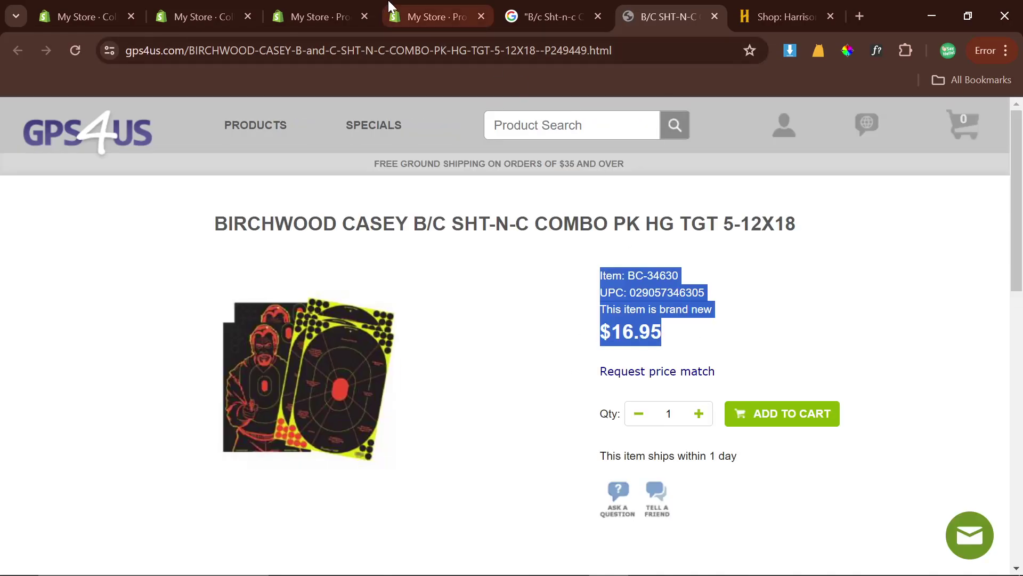
left_click(432, 16)
left_click(340, 5)
left_click(201, 7)
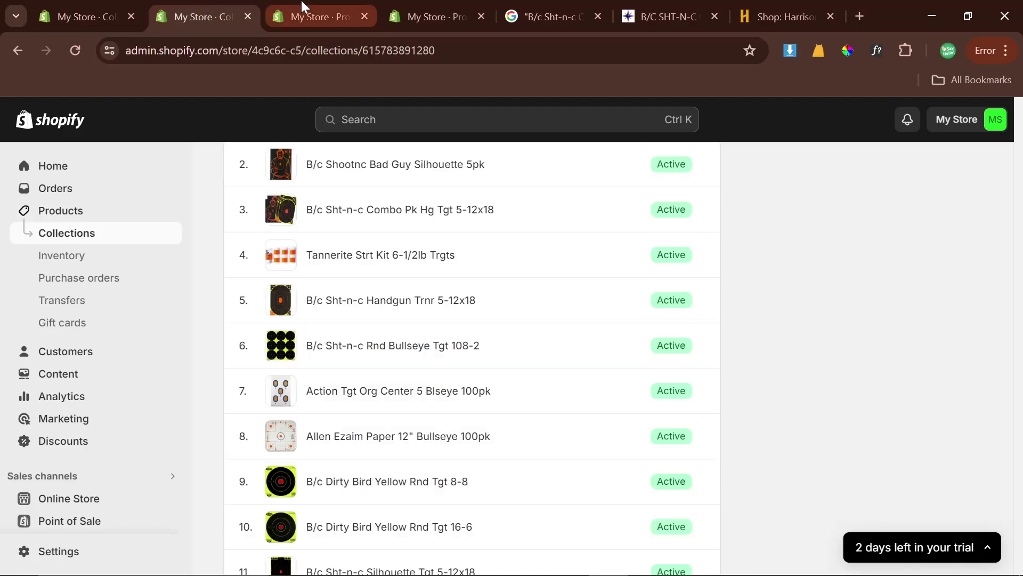
left_click(304, 7)
Highlight the product text from the title down to package weight and Specifications.
scroll(473, 454, "down", 10)
left_click_drag(666, 16, 432, 17)
scroll(687, 433, "down", 4)
scroll(688, 433, "up", 3)
left_click(849, 432)
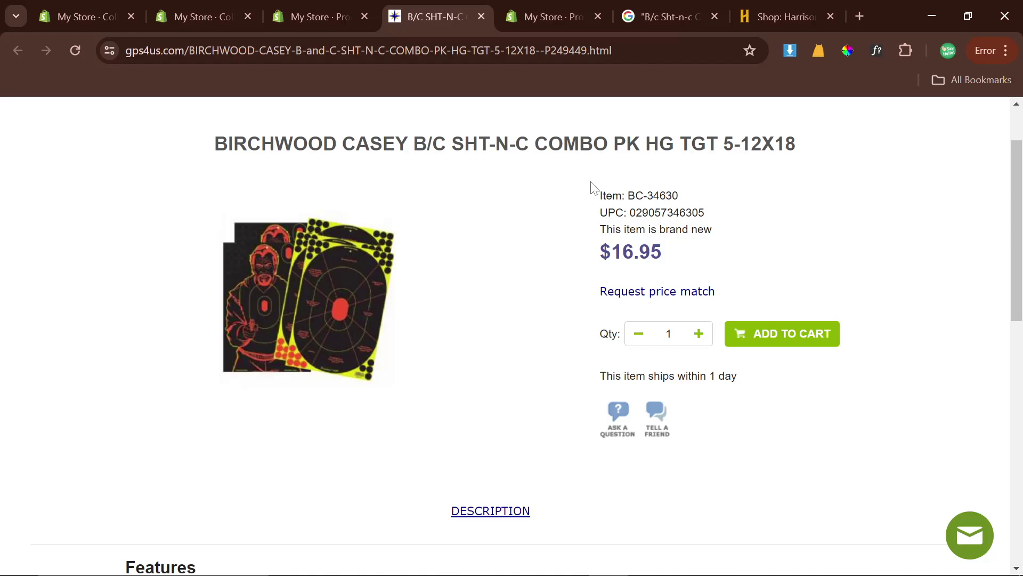
left_click_drag(591, 188, 873, 247)
scroll(253, 314, "up", 2)
left_click_drag(241, 202, 808, 555)
left_click(732, 437)
scroll(731, 437, "up", 5)
left_click_drag(215, 212, 373, 559)
scroll(678, 469, "down", 1)
scroll(651, 475, "up", 4)
left_click(651, 475)
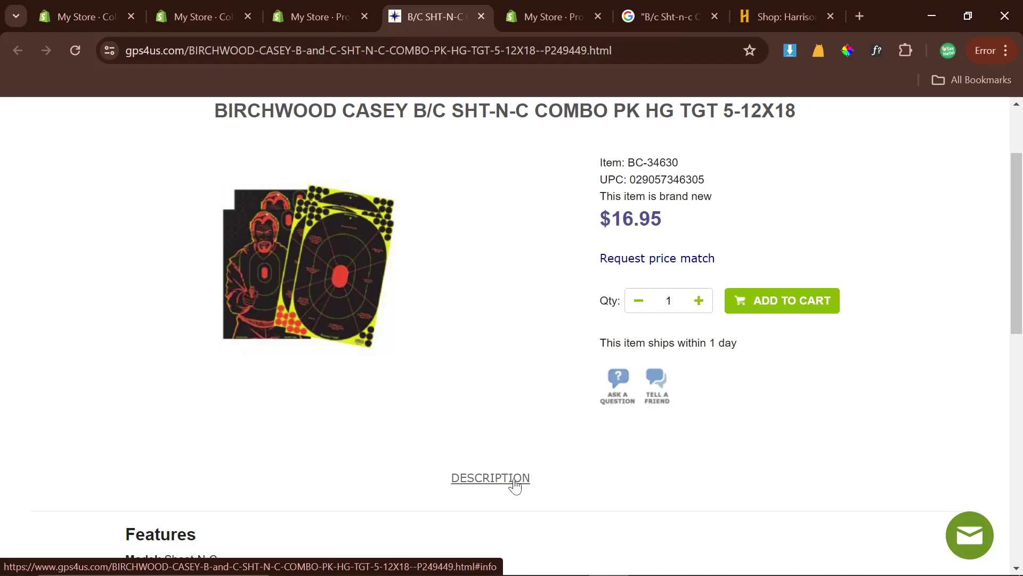
Highlight the title, Features, free shipping banner, and the Item, UPC and $16.95 price lines.
scroll(599, 293, "up", 3)
left_click_drag(746, 349, 532, 258)
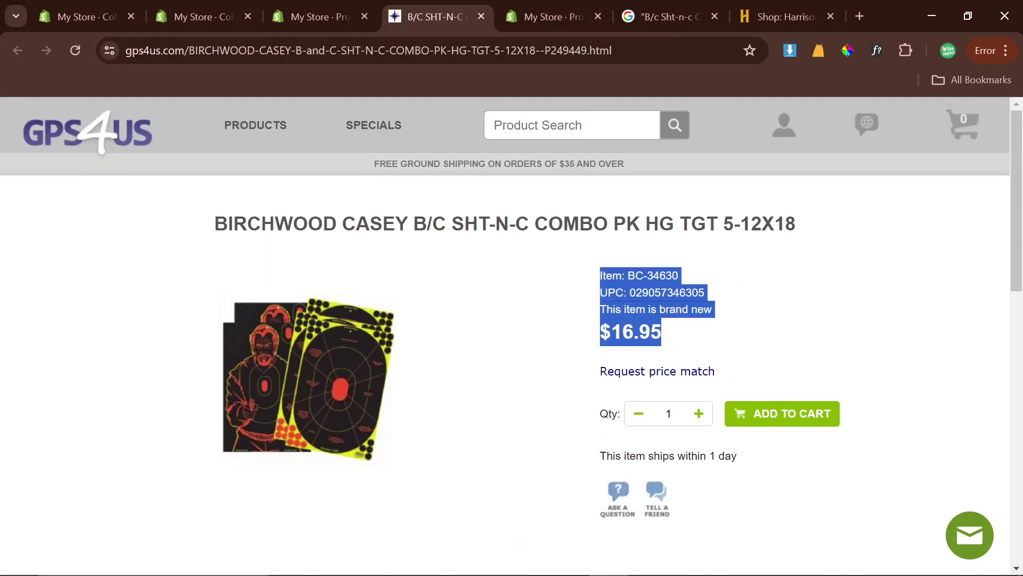
left_click(757, 246)
left_click_drag(804, 232, 224, 190)
left_click(351, 299)
scroll(225, 441, "down", 8)
scroll(225, 446, "up", 5)
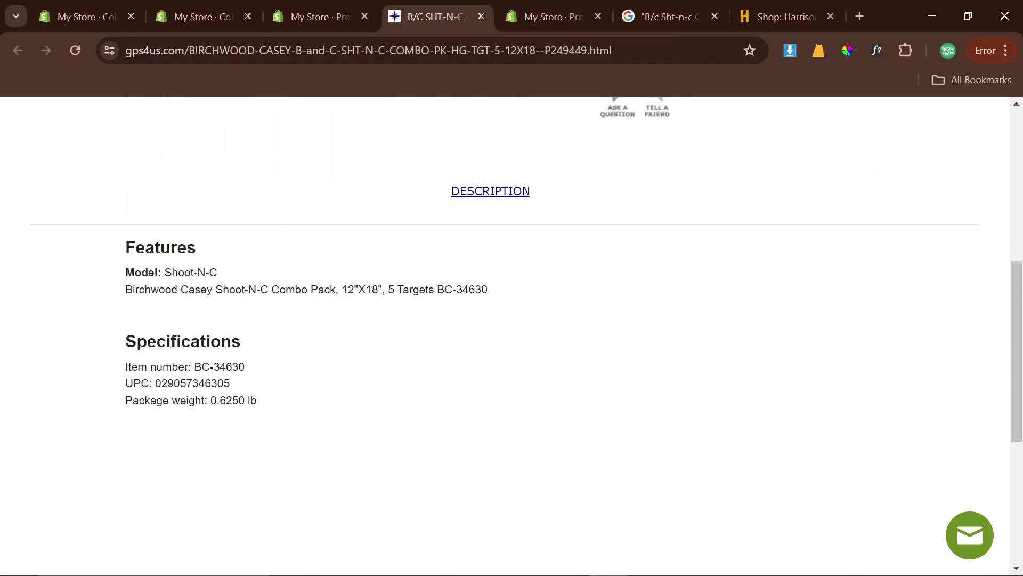
left_click_drag(124, 246, 295, 395)
left_click(371, 462)
scroll(376, 453, "up", 7)
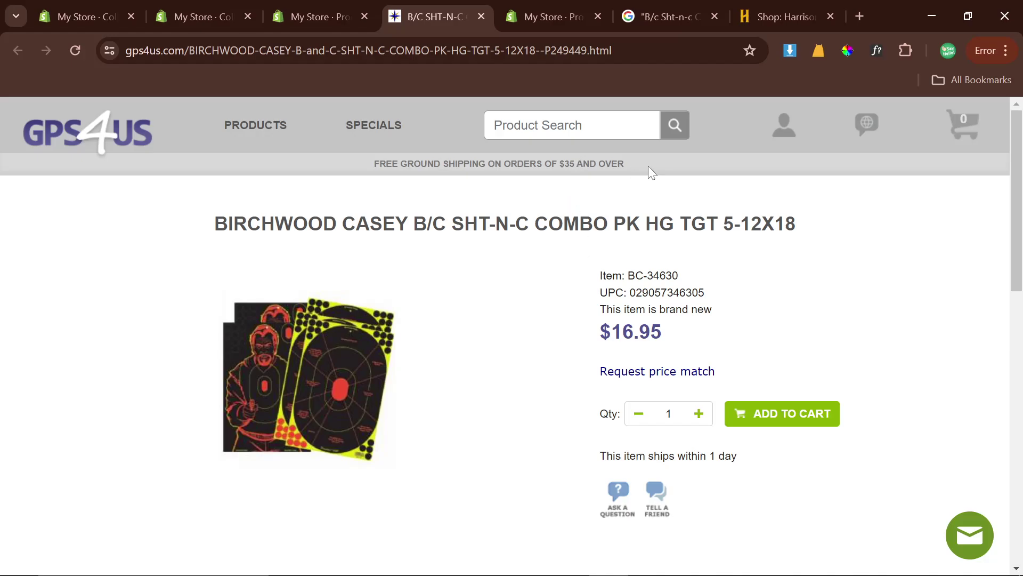
left_click_drag(530, 160, 673, 174)
left_click(664, 171)
left_click_drag(726, 358, 533, 263)
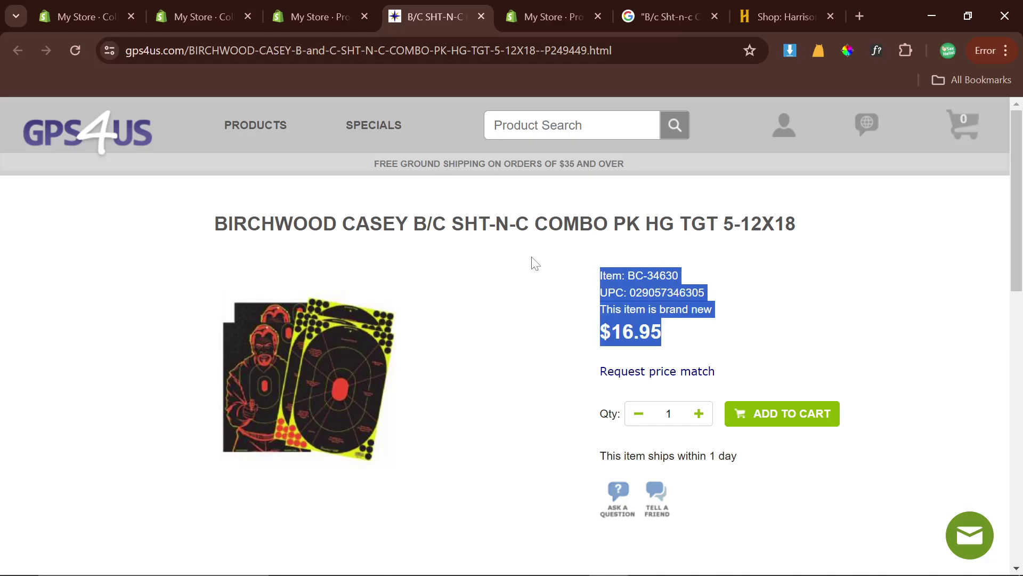
left_click(532, 251)
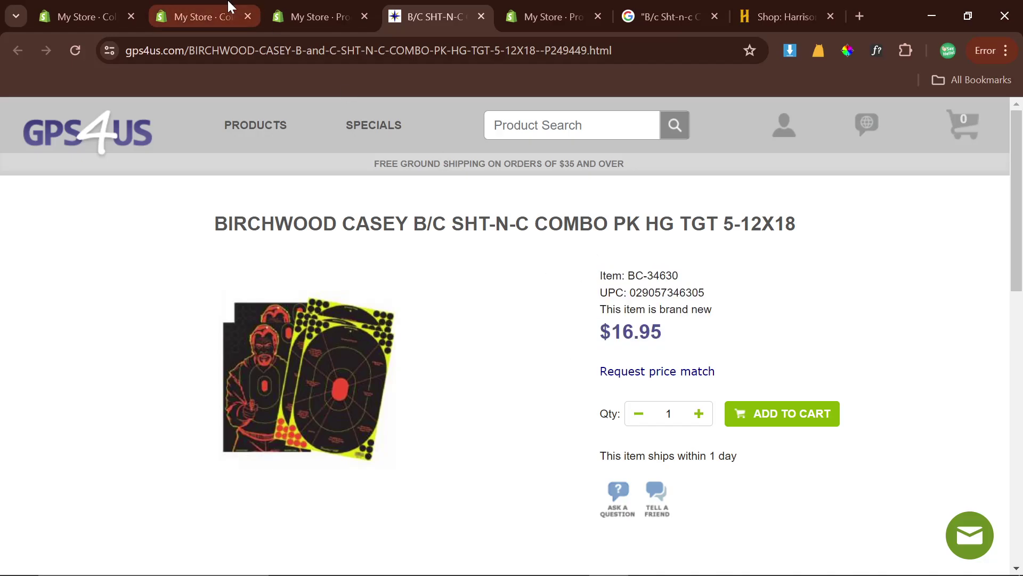
Check the store's own target combo pack product, then return to the Ahrefs keyword results.
left_click(114, 7)
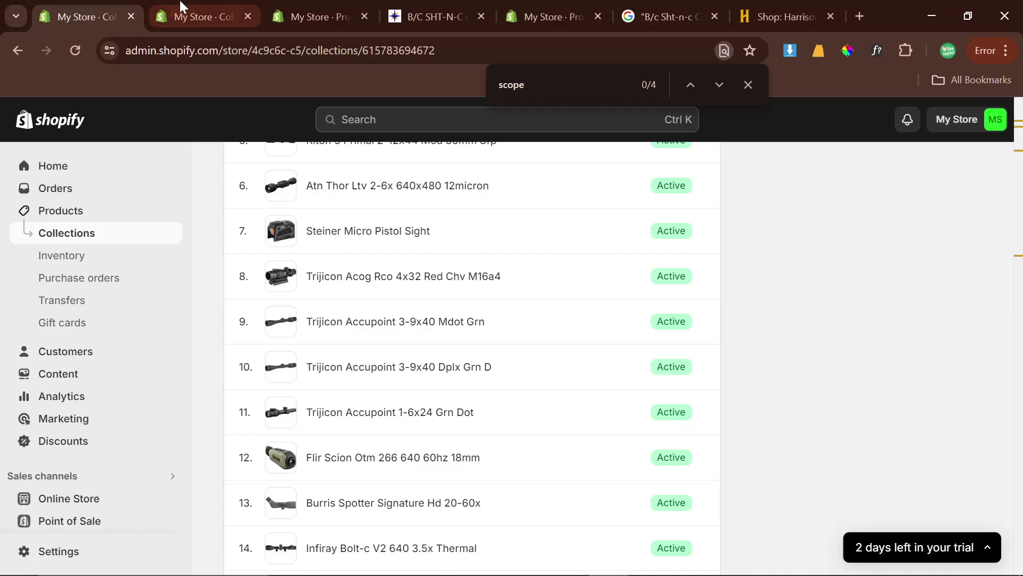
left_click(185, 7)
left_click(309, 8)
key("alt+Tab")
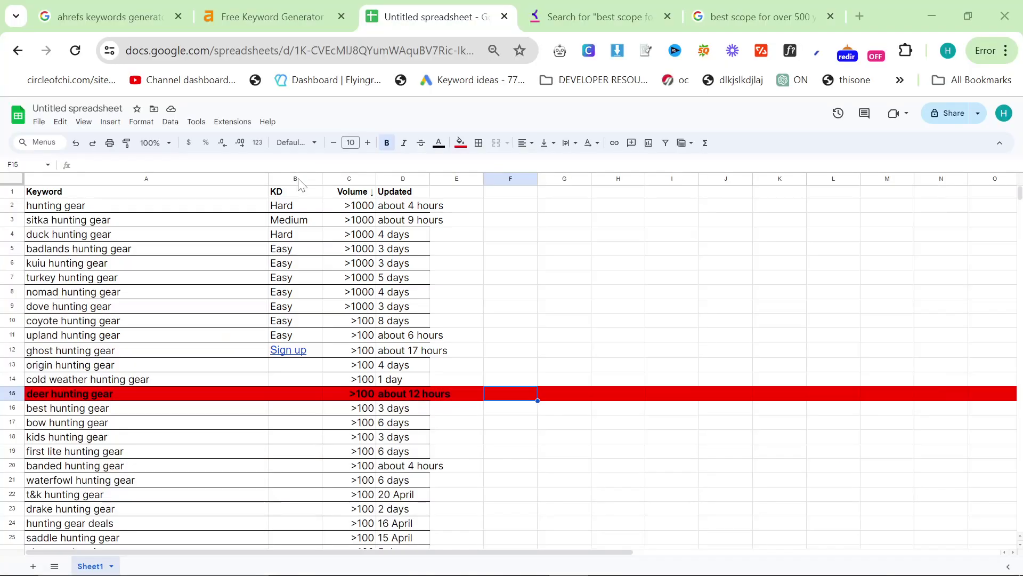
left_click(255, 15)
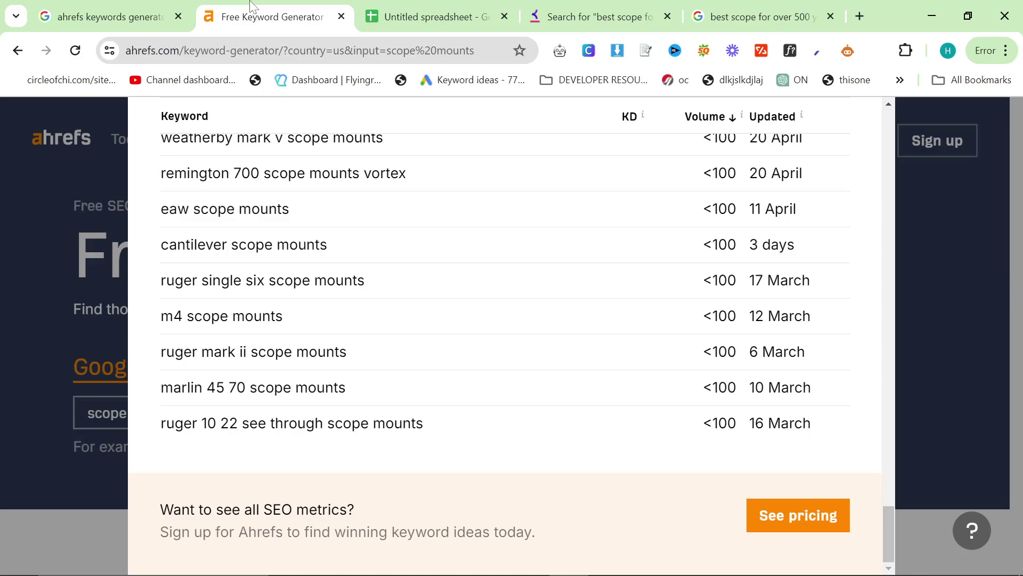
left_click(559, 17)
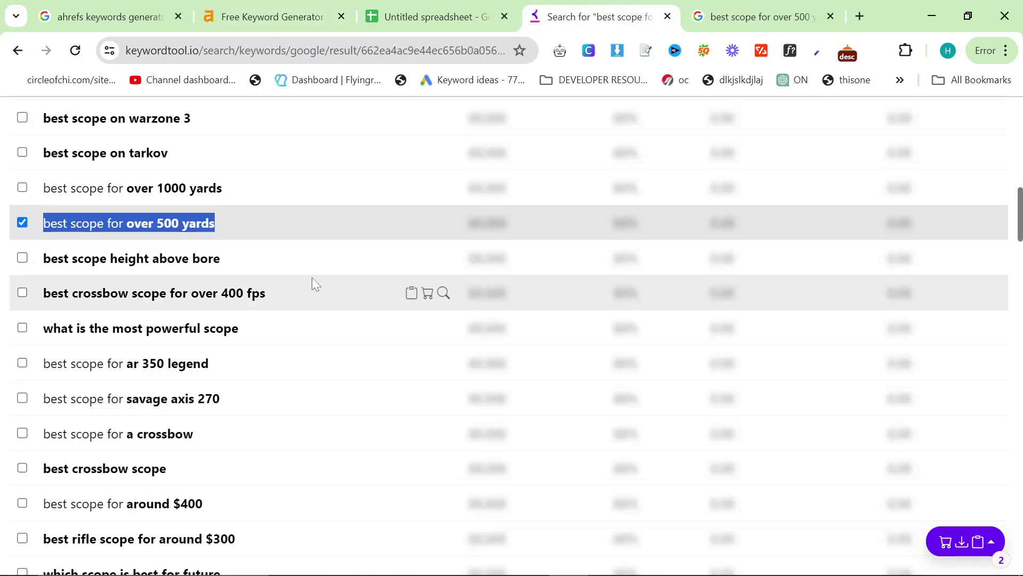
scroll(315, 280, "up", 10)
Replace the scope mounts search with 'best targets for' and find its keyword ideas.
left_click_drag(198, 224, 46, 193)
type("best targets for")
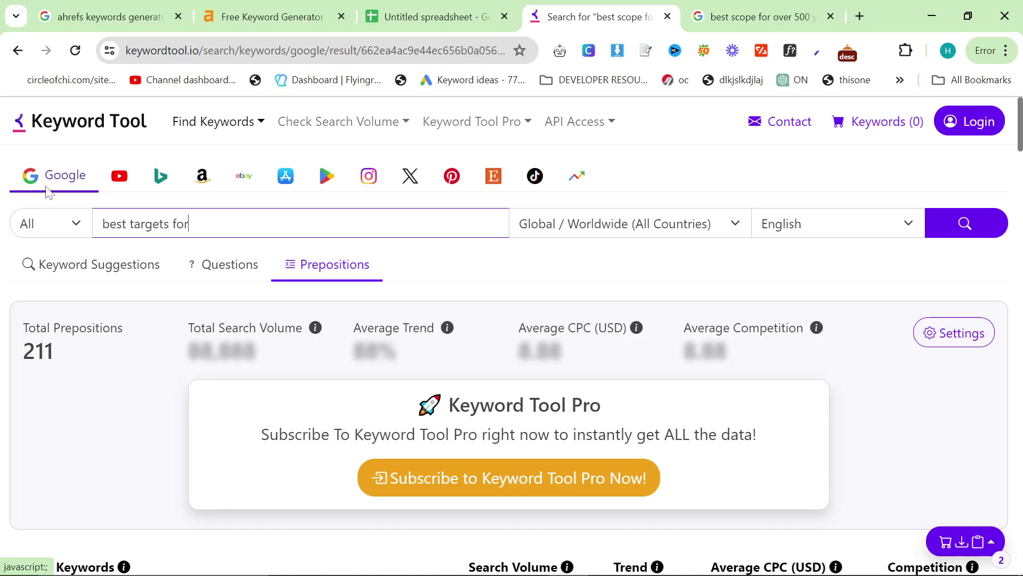
key("Return")
left_click(288, 7)
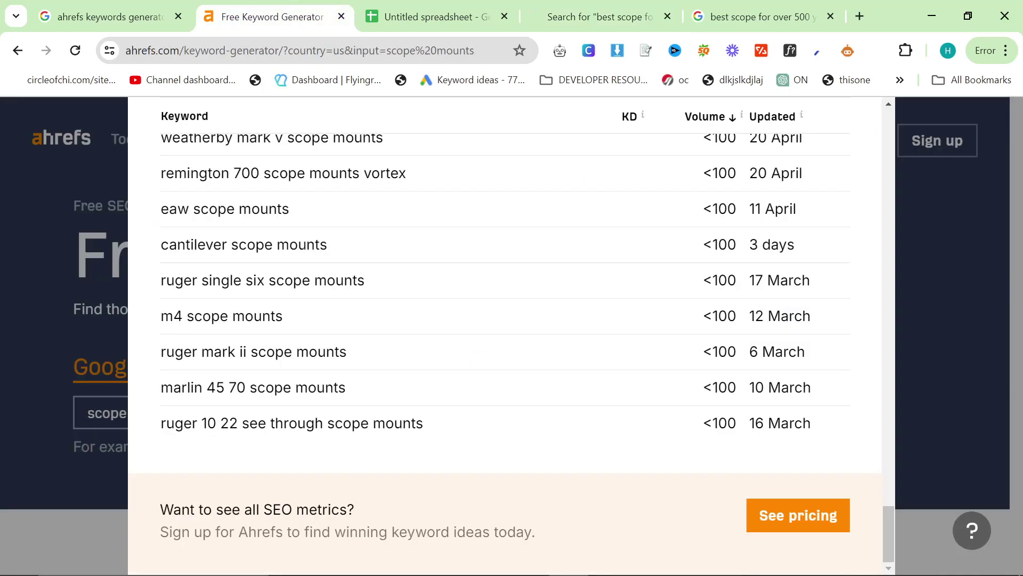
scroll(370, 242, "up", 5)
key("Escape")
left_click_drag(264, 413, 4, 387)
type("best")
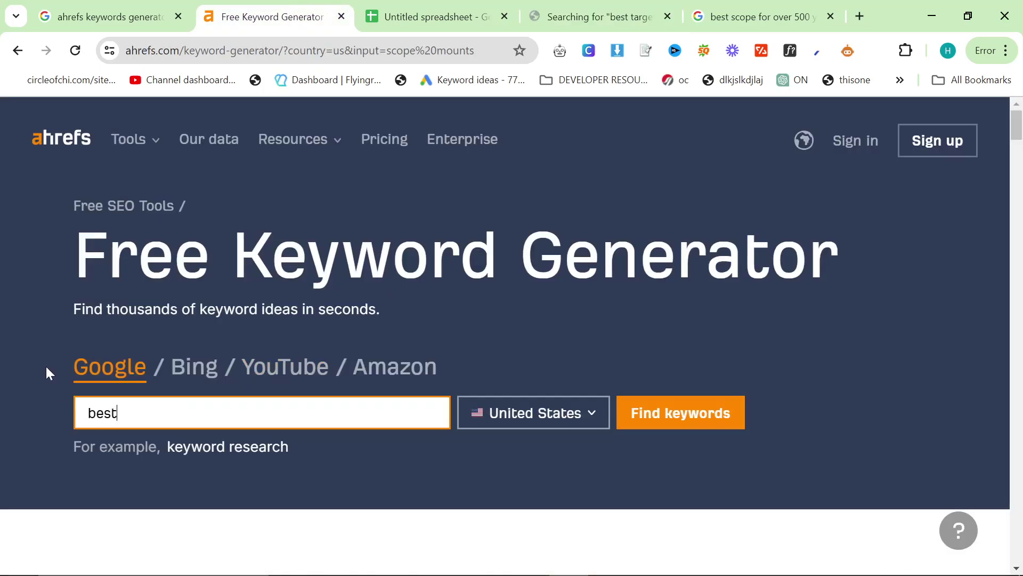
type(" targets for")
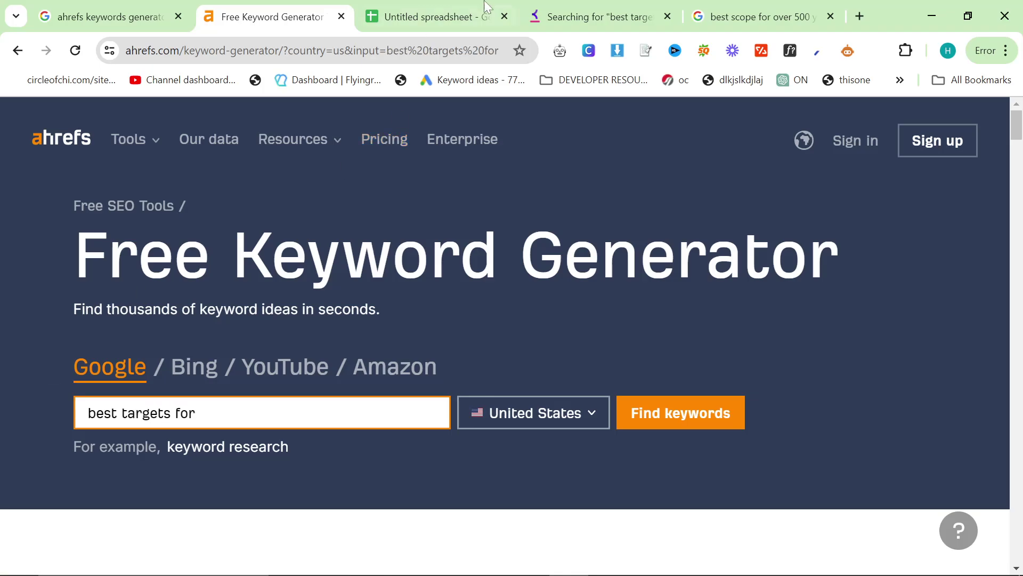
left_click_drag(562, 13, 400, 11)
scroll(235, 418, "down", 3)
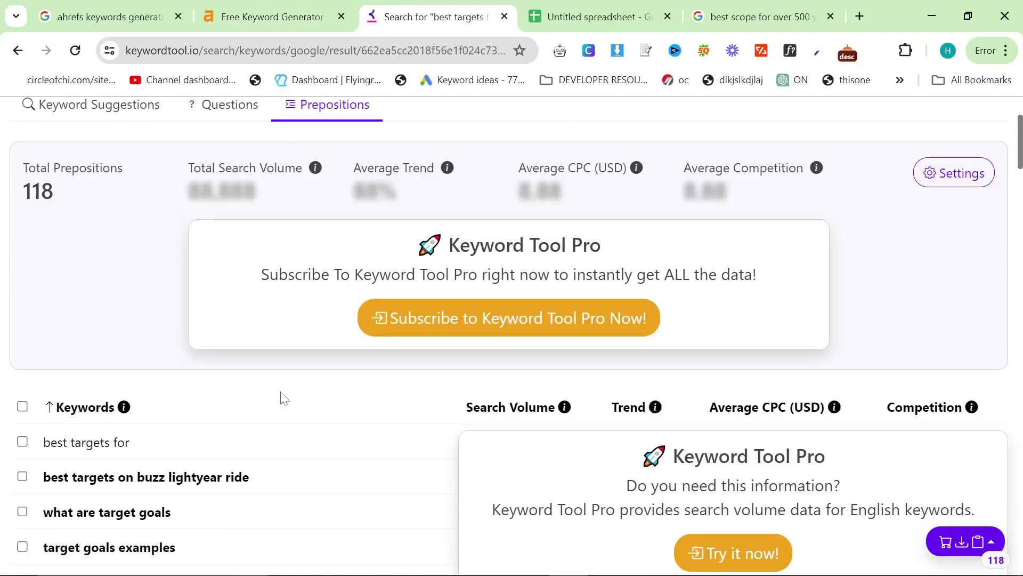
scroll(98, 283, "up", 4)
left_click(99, 269)
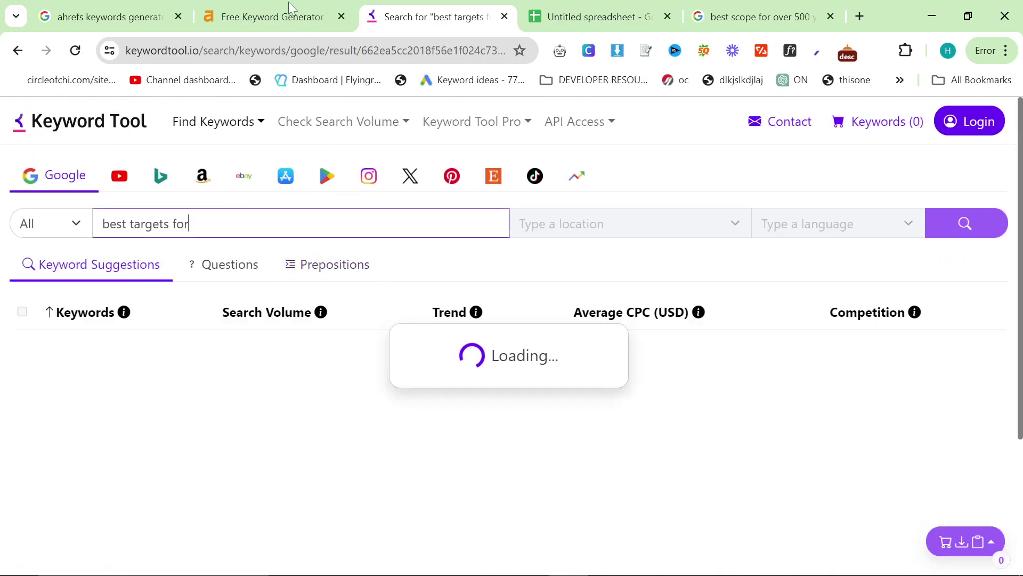
Select the whole 41-keyword ideas table for 'best targets for'.
left_click(291, 13)
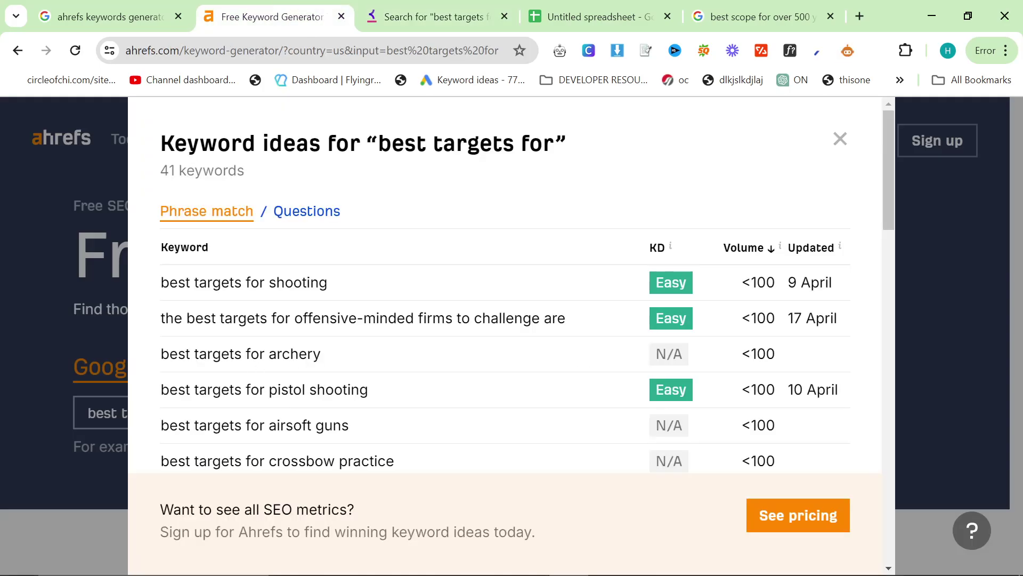
scroll(506, 320, "down", 8)
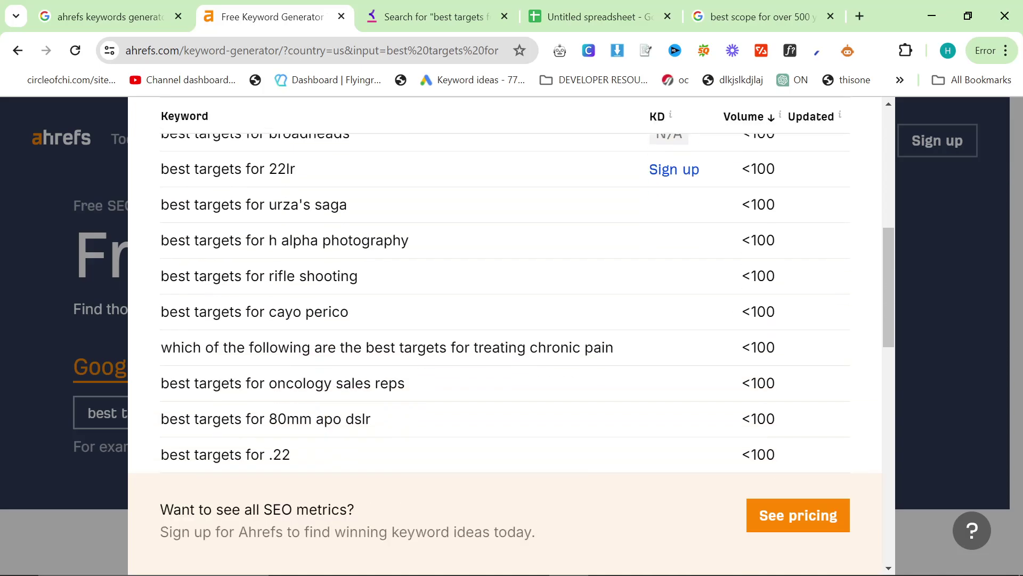
left_click_drag(776, 574, 828, 423)
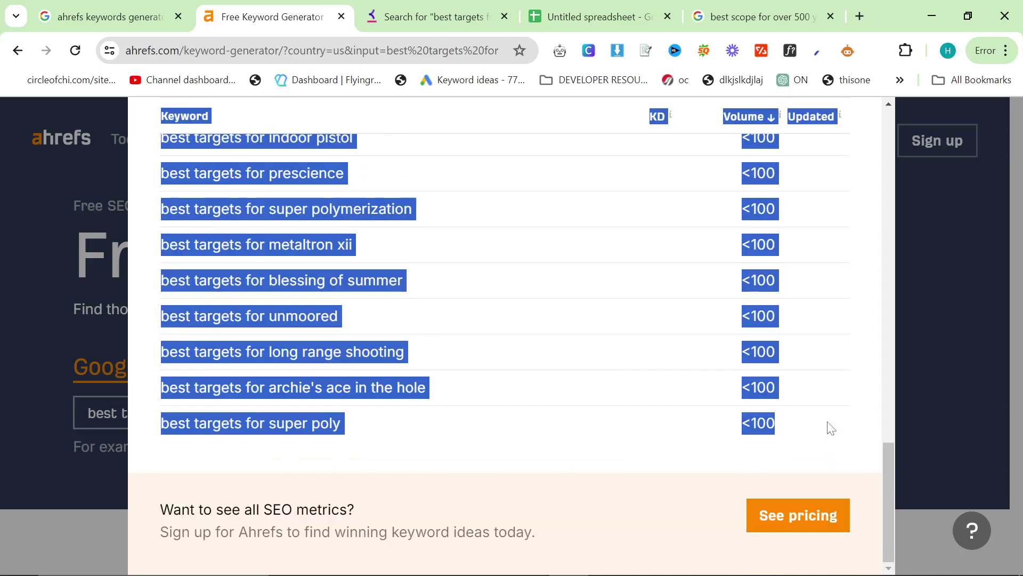
key("alt+Tab")
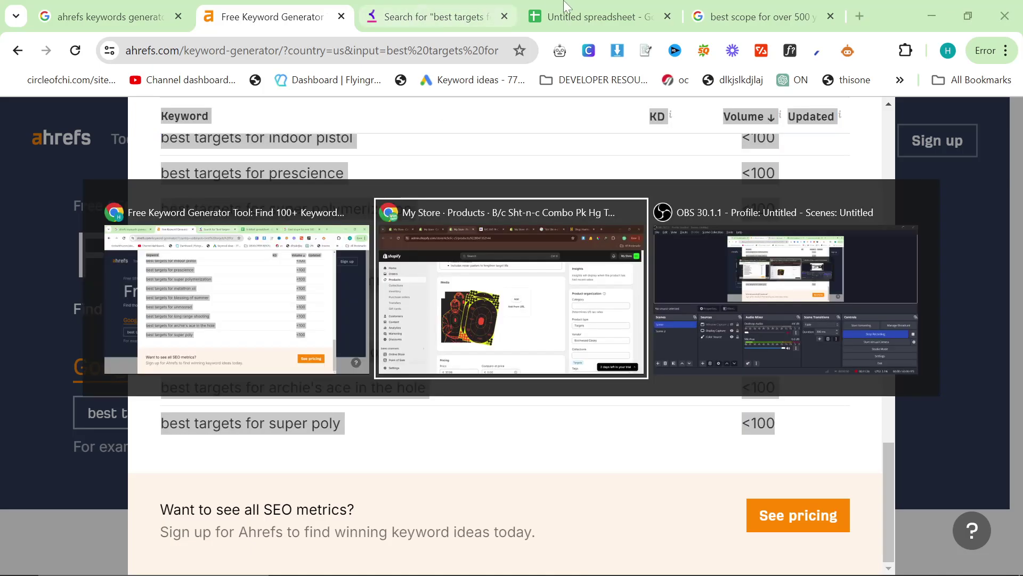
left_click(567, 8)
Paste the 'best targets for' keywords into cell A362 below the scope mounts list.
scroll(213, 432, "down", 20)
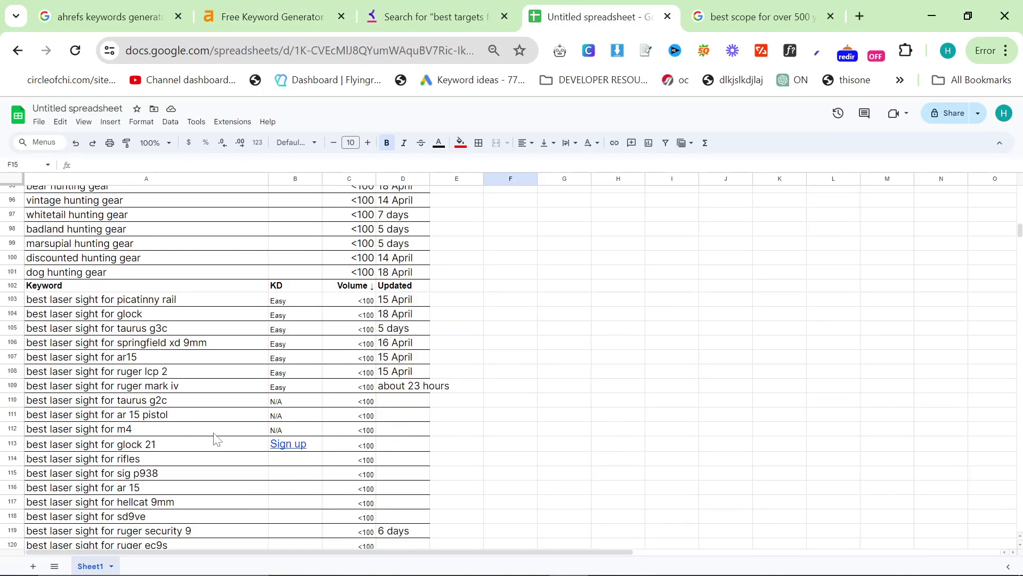
scroll(216, 442, "down", 20)
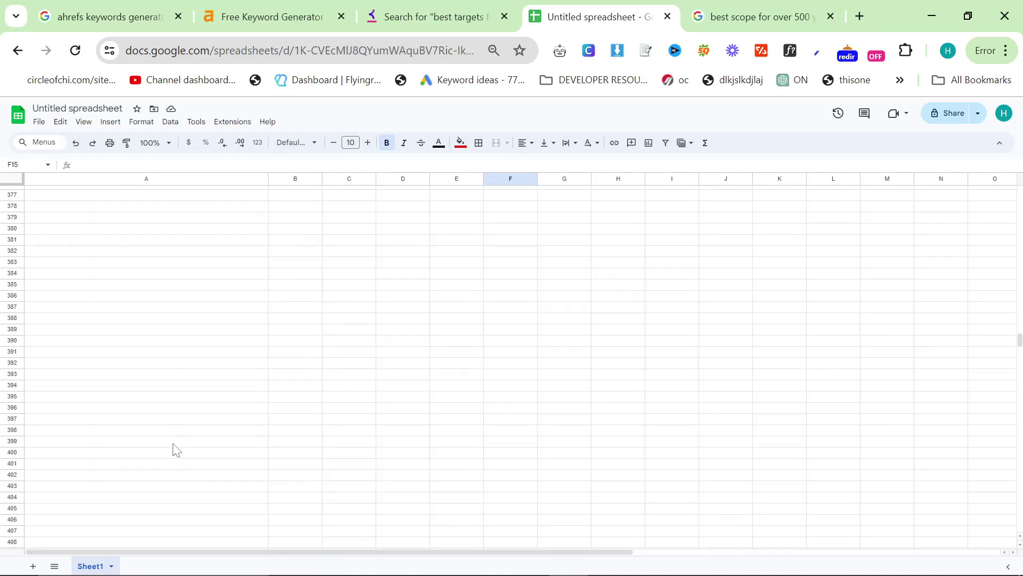
scroll(171, 448, "up", 10)
left_click(78, 497)
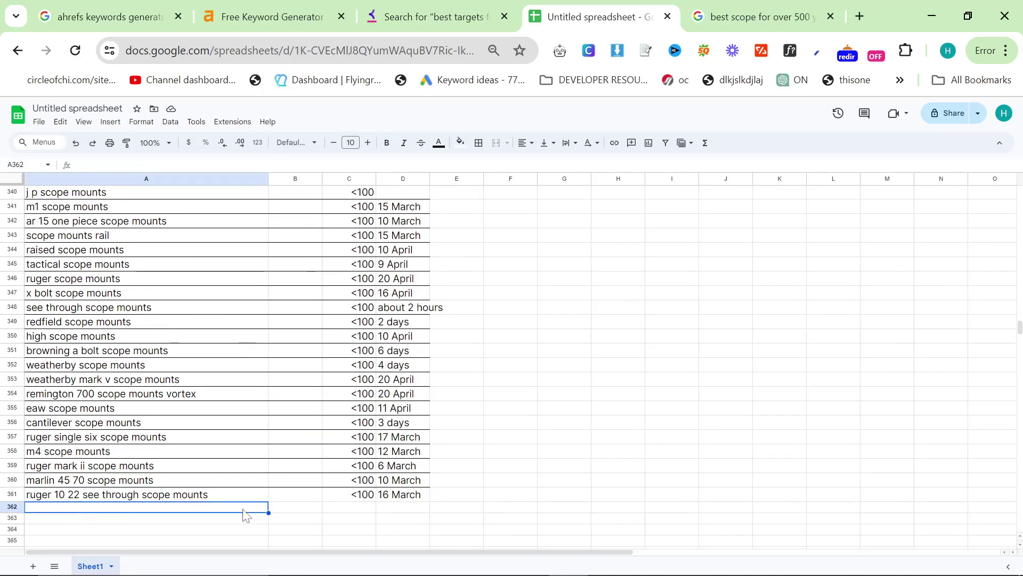
key("ctrl+v")
scroll(320, 514, "down", 6)
left_click(544, 502)
Review the pasted keyword rows to confirm they run through row 403.
scroll(544, 502, "down", 7)
left_click_drag(456, 412, 1, 4)
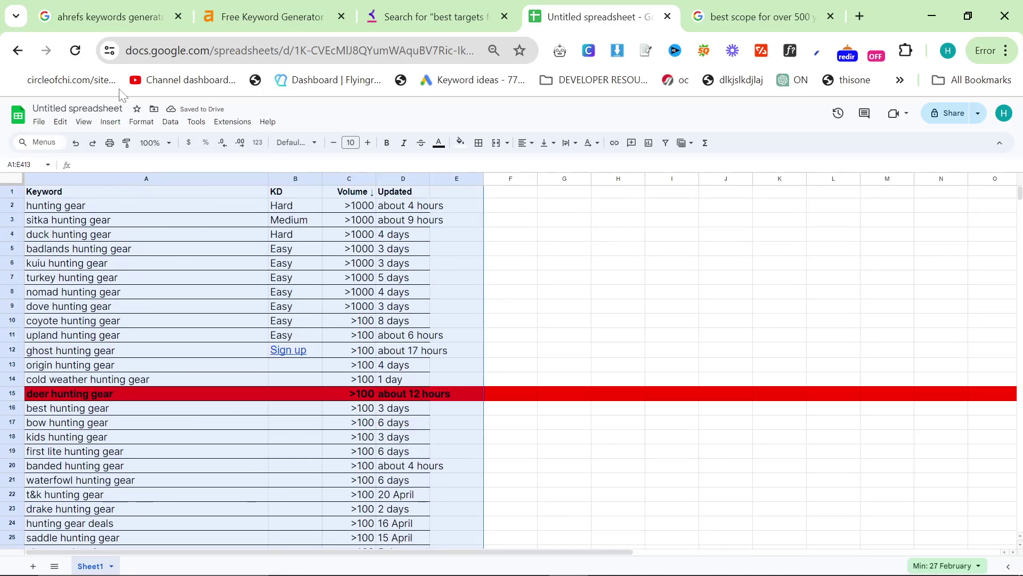
left_click(525, 337)
scroll(597, 420, "down", 20)
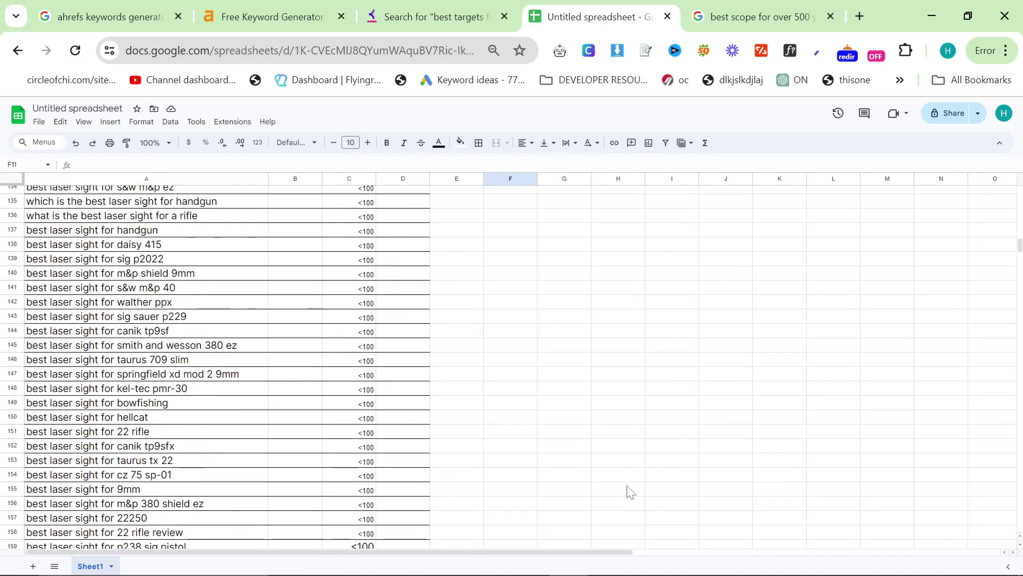
scroll(630, 492, "down", 20)
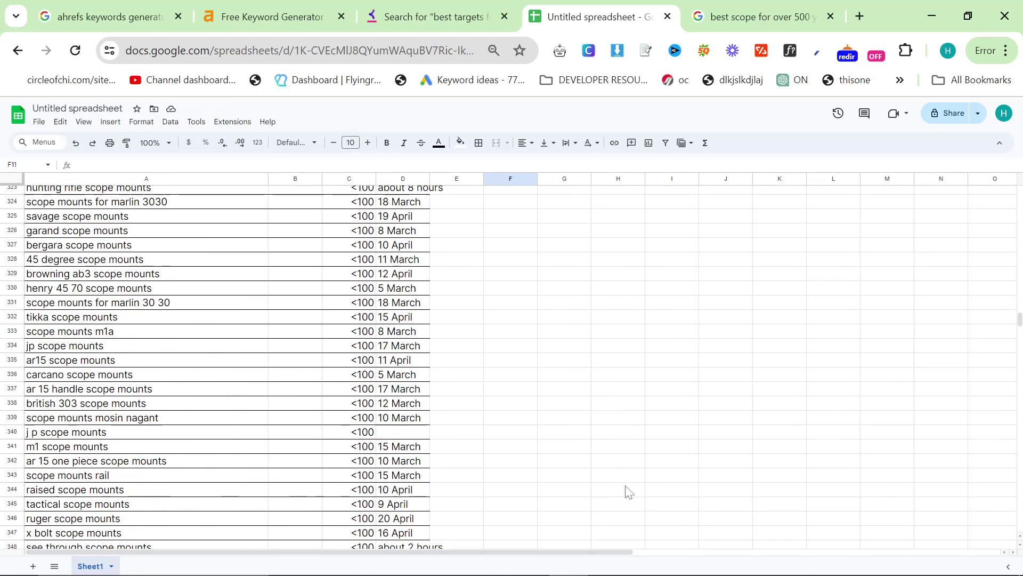
scroll(628, 491, "down", 20)
scroll(158, 373, "up", 20)
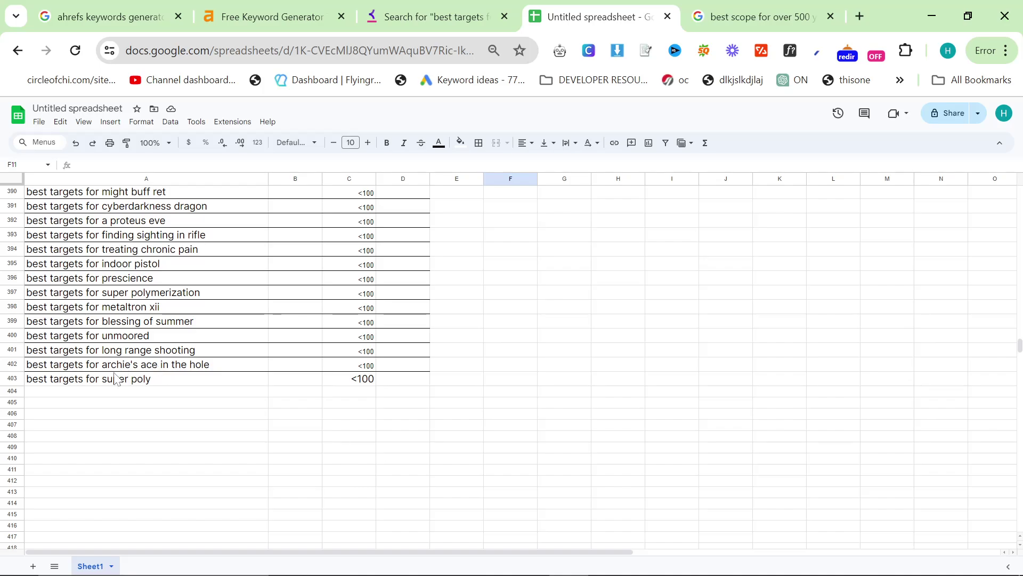
left_click_drag(115, 379, 367, 176)
left_click(499, 252)
Set the ChatGPT model to GPT-4 and go to Explore GPTs.
scroll(500, 338, "down", 20)
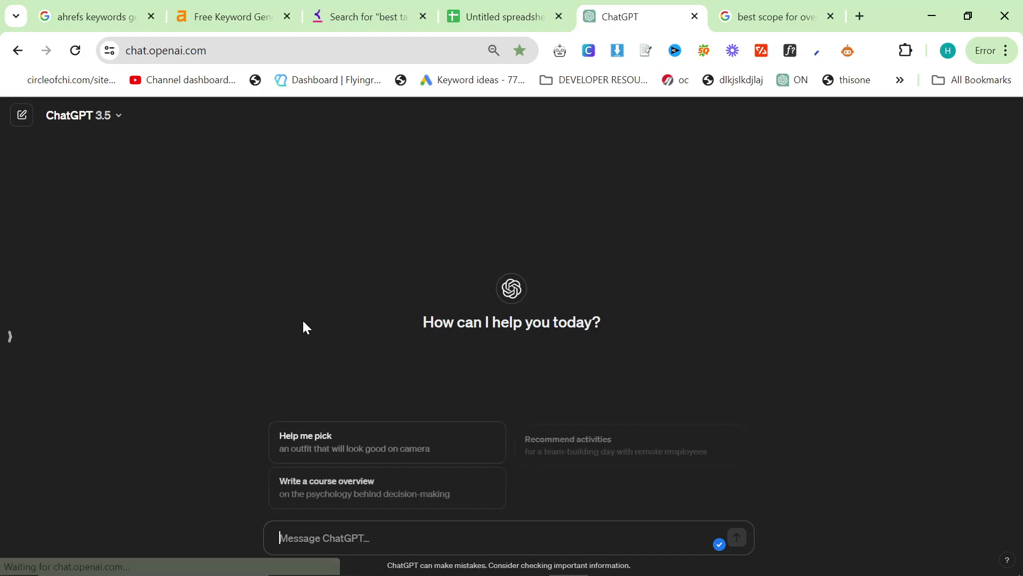
left_click(74, 126)
left_click(98, 182)
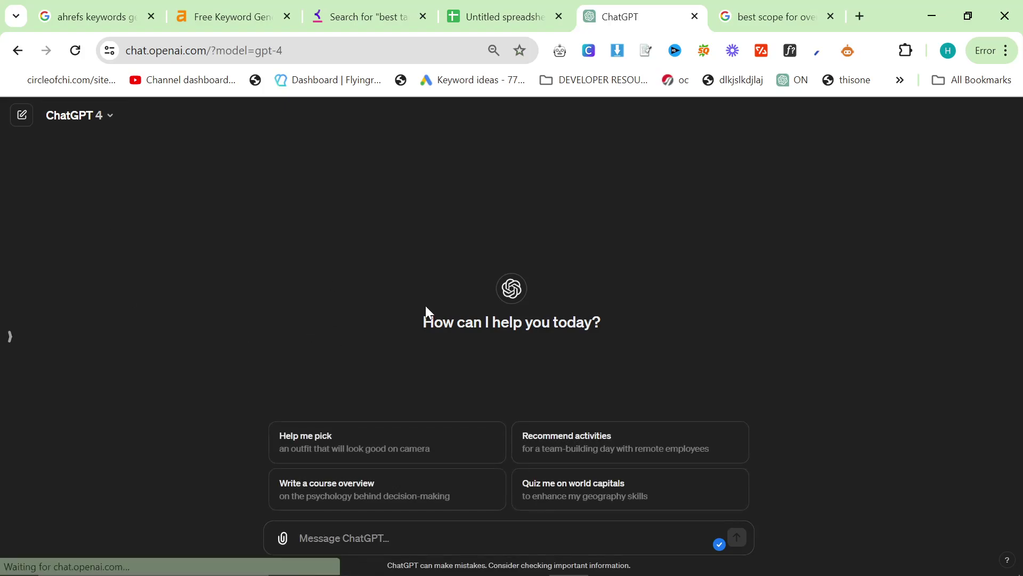
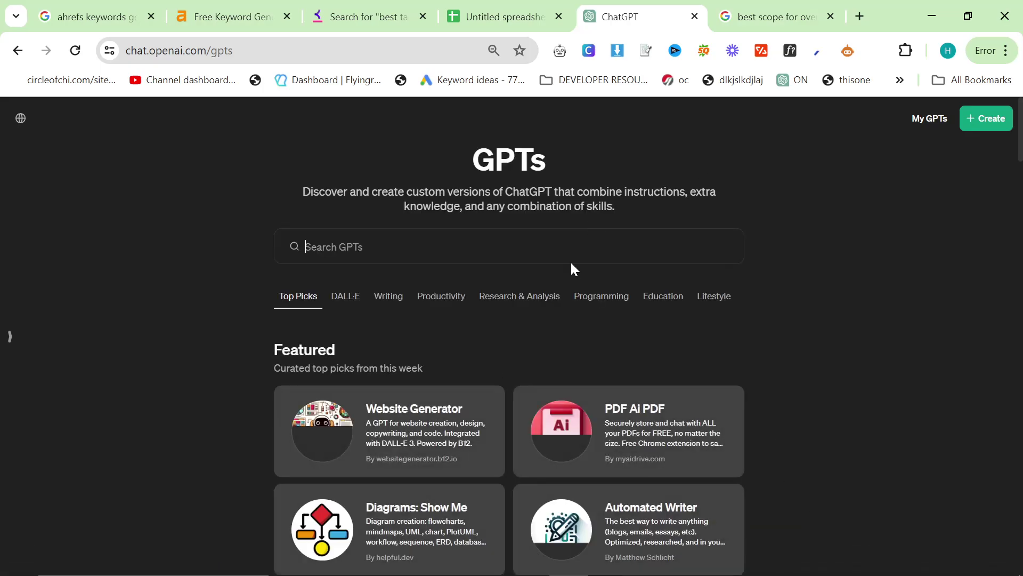
Search GPTs for 'topical authority' and open the Topical Authority For SEO GPT Generator, noting its 4.8 rating.
type("topicala ut")
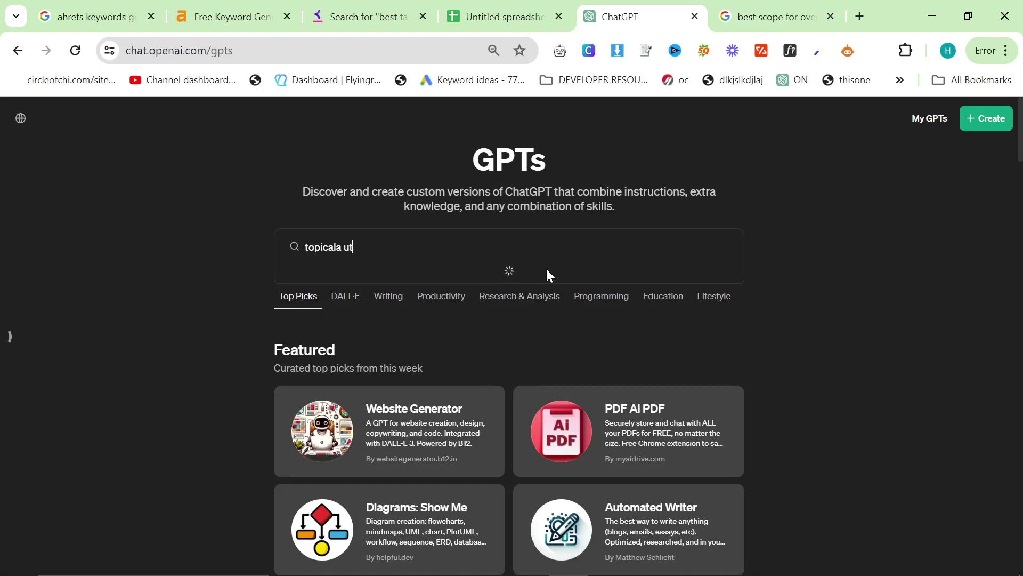
key("BackSpace")
key("BackSpace")
key("BackSpace")
key("BackSpace")
type(" authority")
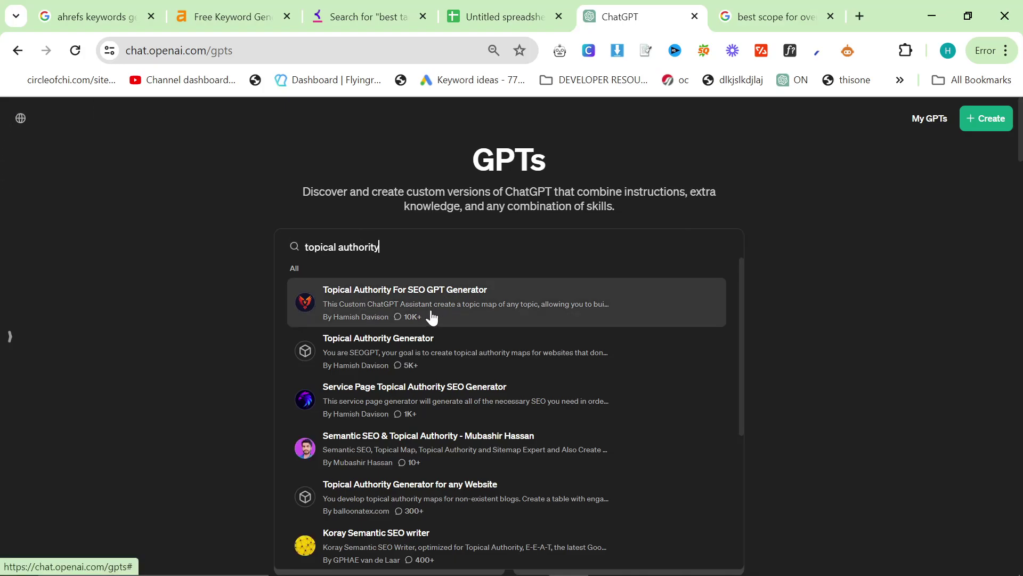
left_click(331, 297)
scroll(504, 338, "down", 3)
scroll(504, 338, "up", 2)
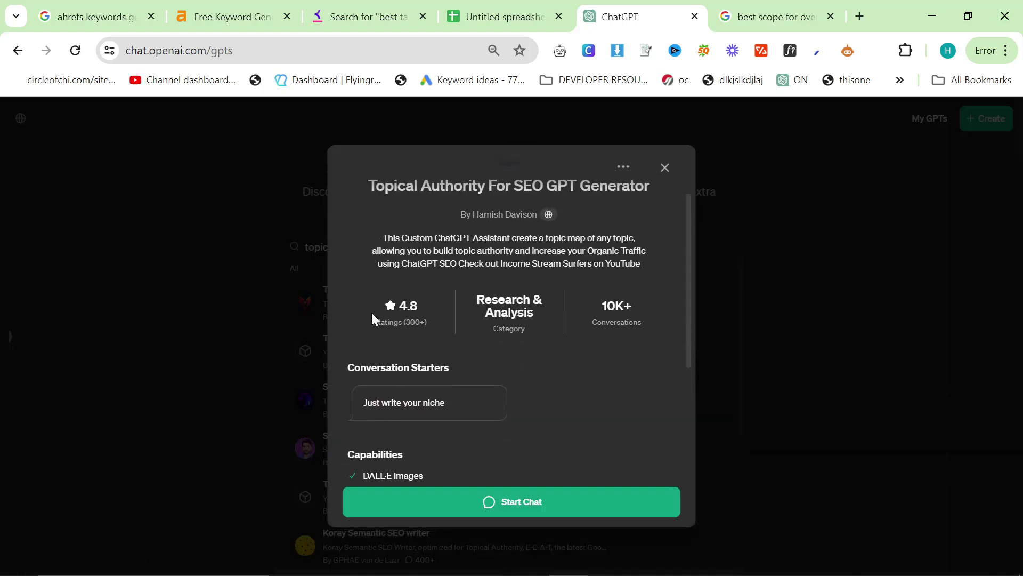
left_click_drag(431, 329, 439, 332)
left_click_drag(345, 289, 444, 334)
left_click(445, 337)
Review the GPT's details and start a new chat with it.
scroll(519, 344, "down", 3)
scroll(519, 344, "up", 3)
scroll(469, 386, "down", 5)
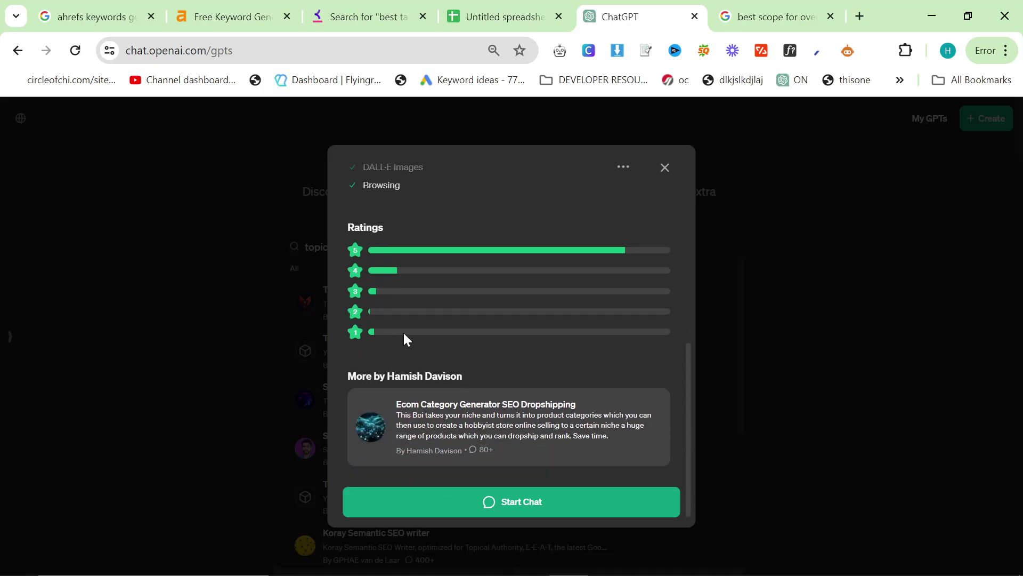
scroll(552, 432, "up", 5)
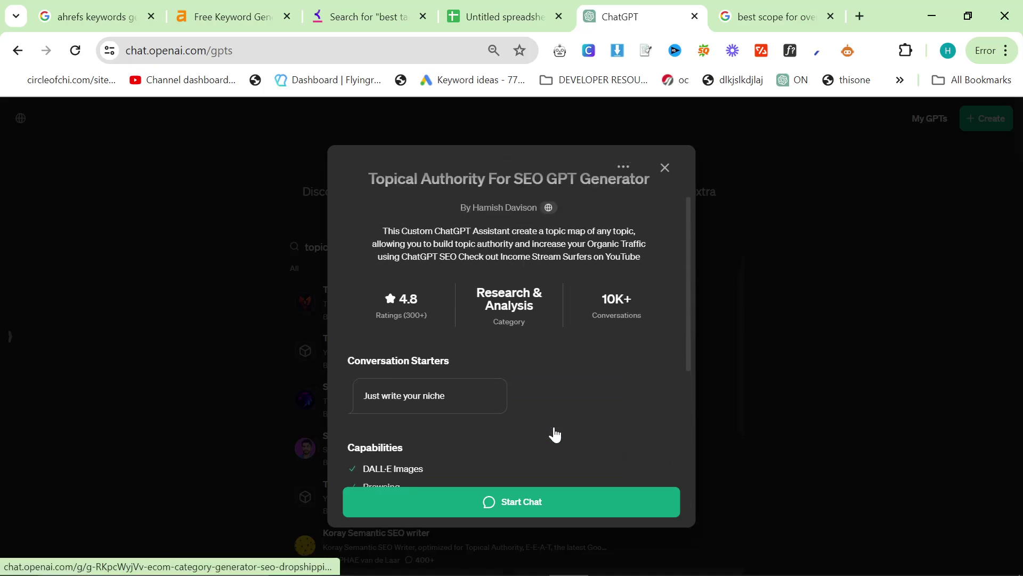
left_click(538, 503)
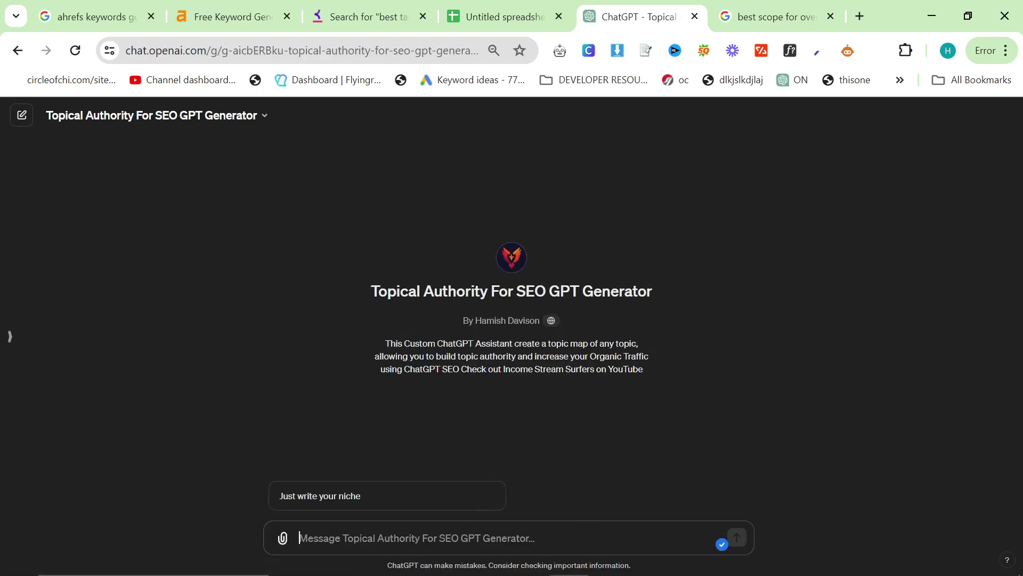
Send the niche 'Hunting accessories, but no guns' to the Topical Authority GPT.
type("Hut")
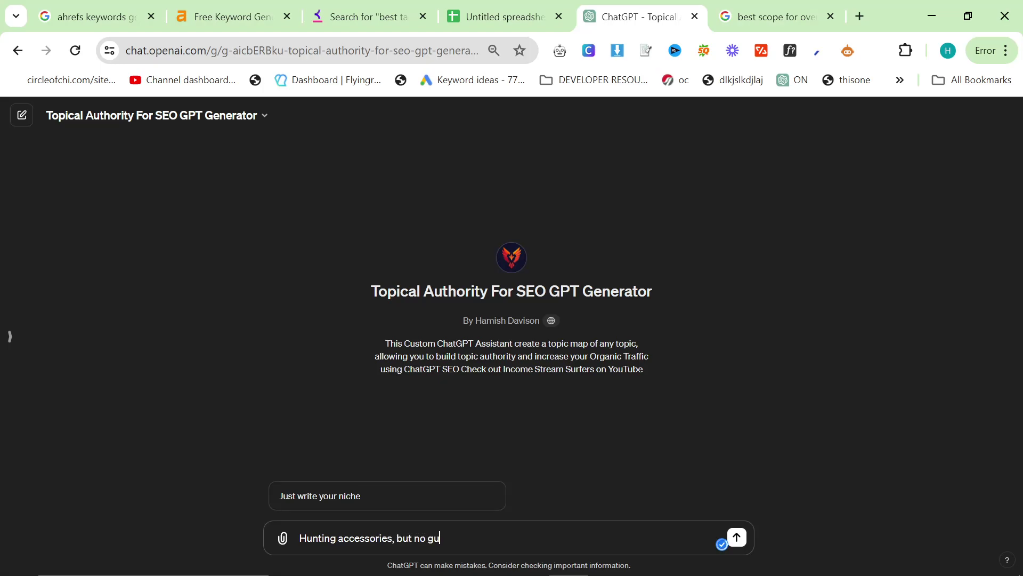
type("ns")
key("Return")
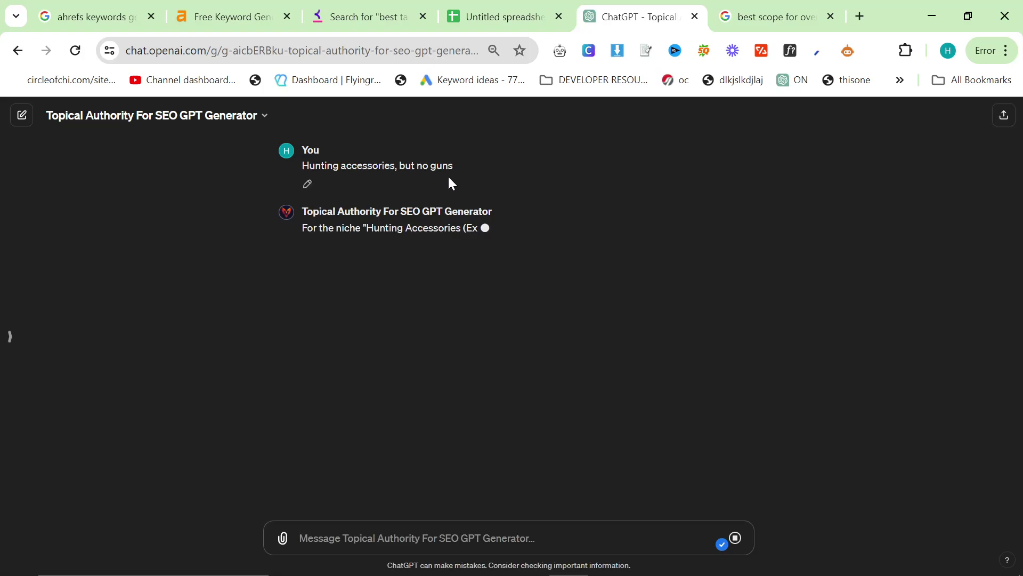
triple_click(442, 166)
left_click(501, 172)
left_click_drag(430, 165, 360, 166)
left_click(463, 174)
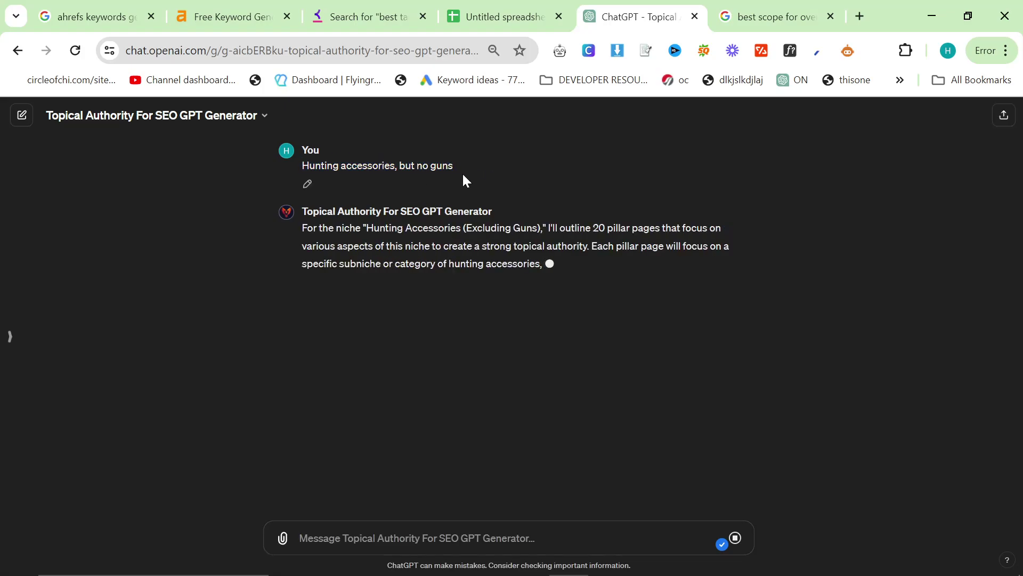
Check the Shopify store, then read the Hunting Optics pillar row as the table streams in.
key("alt+Tab")
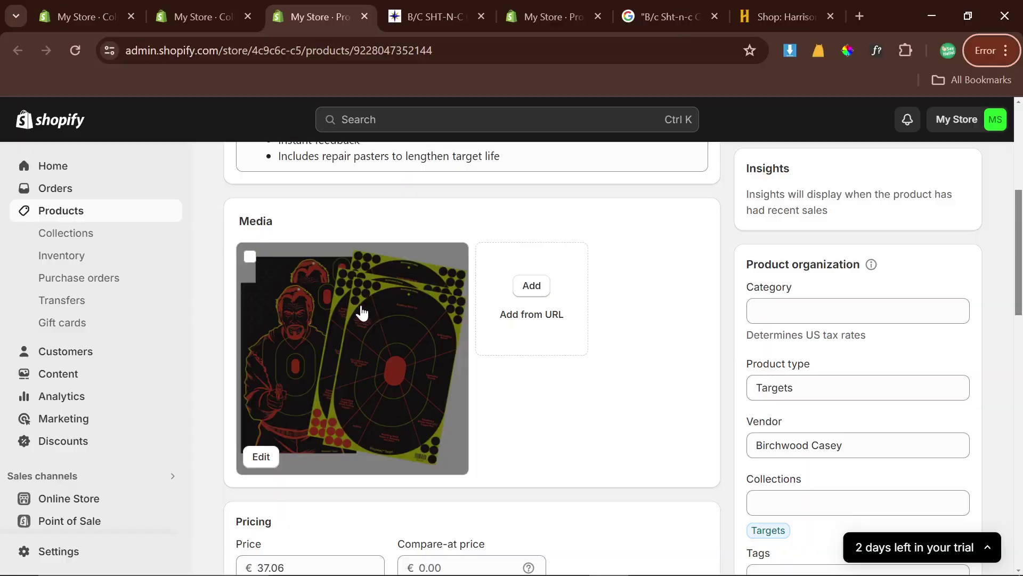
key("alt+Tab")
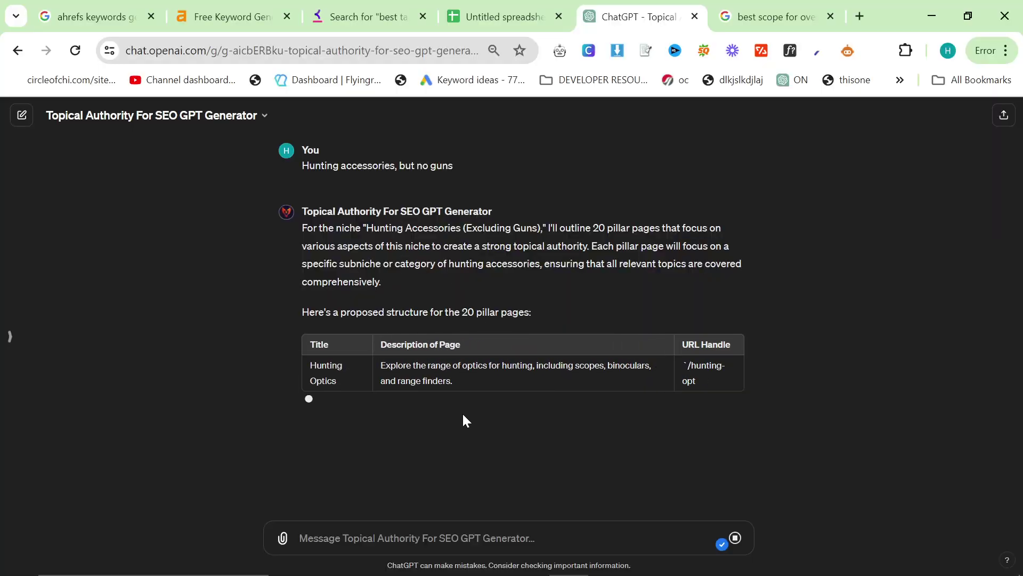
triple_click(469, 372)
left_click(813, 432)
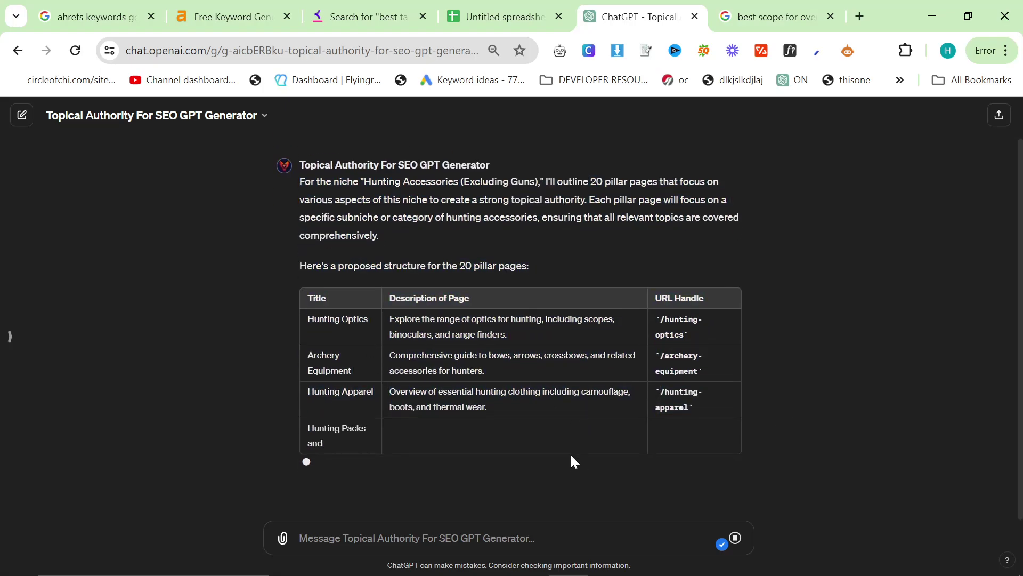
key("alt+Tab")
Search the Shopify products list for 'archery' and scroll the results.
left_click(91, 213)
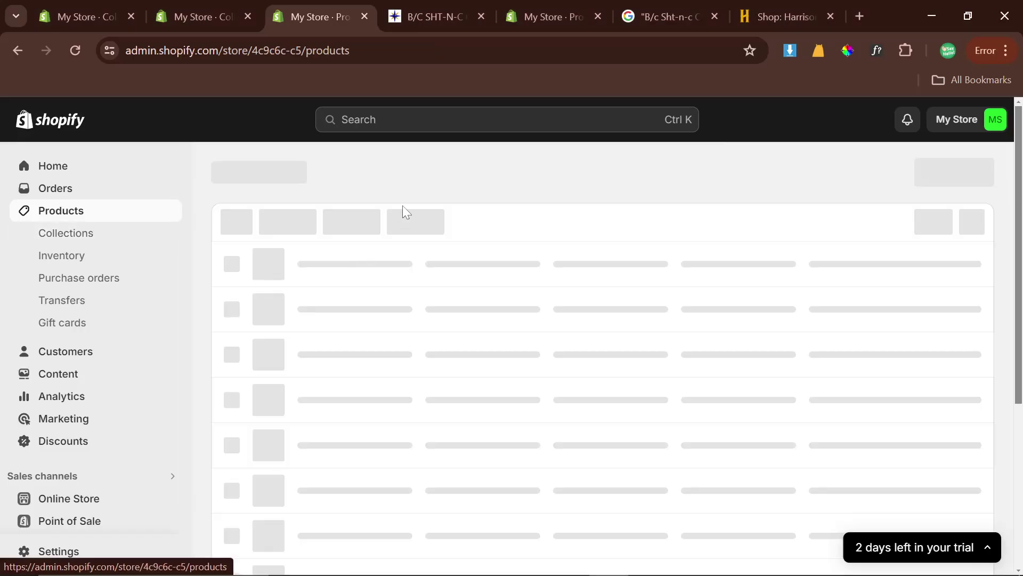
key("alt+Tab")
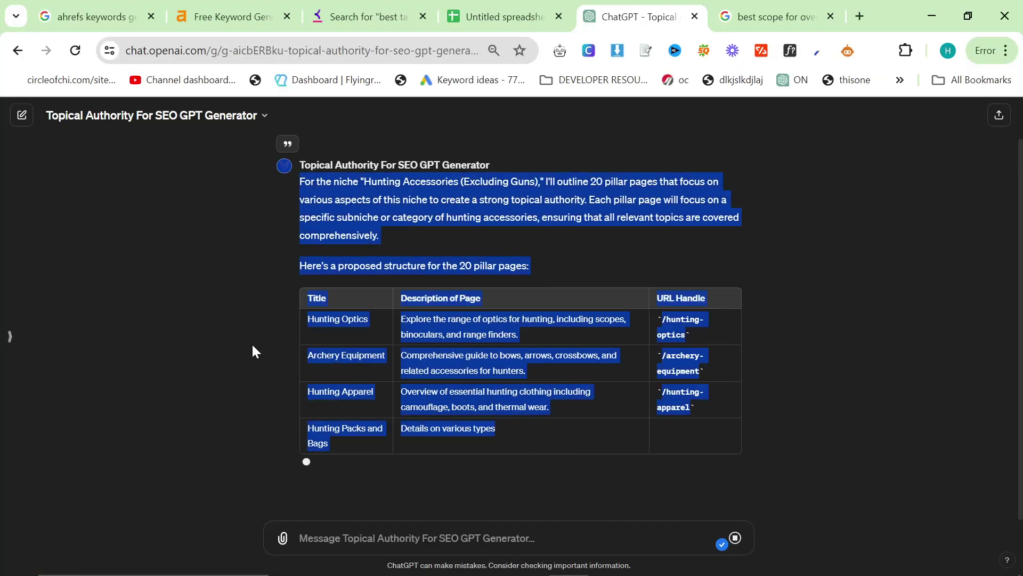
key("alt+Tab")
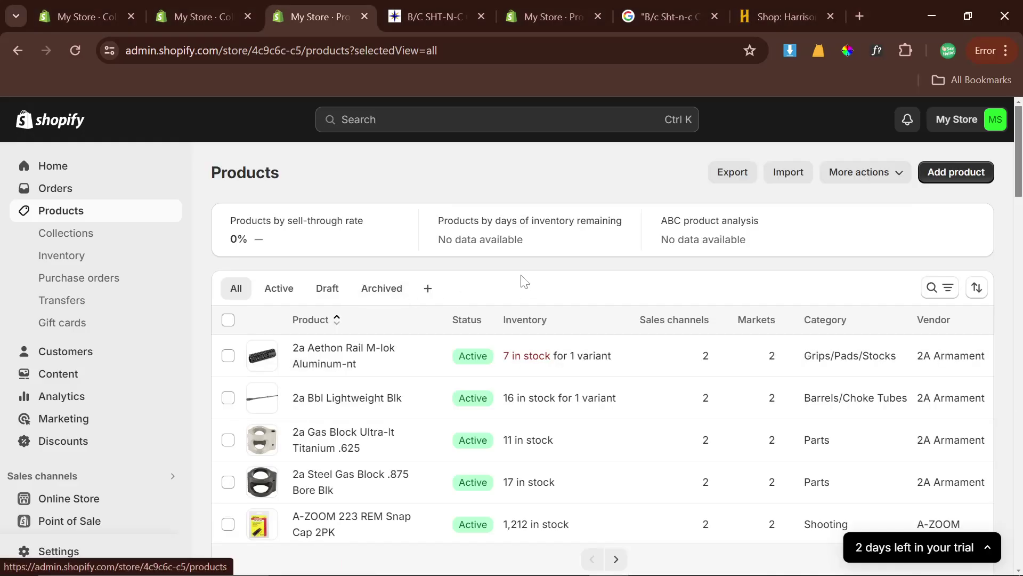
type("farcg")
key("BackSpace")
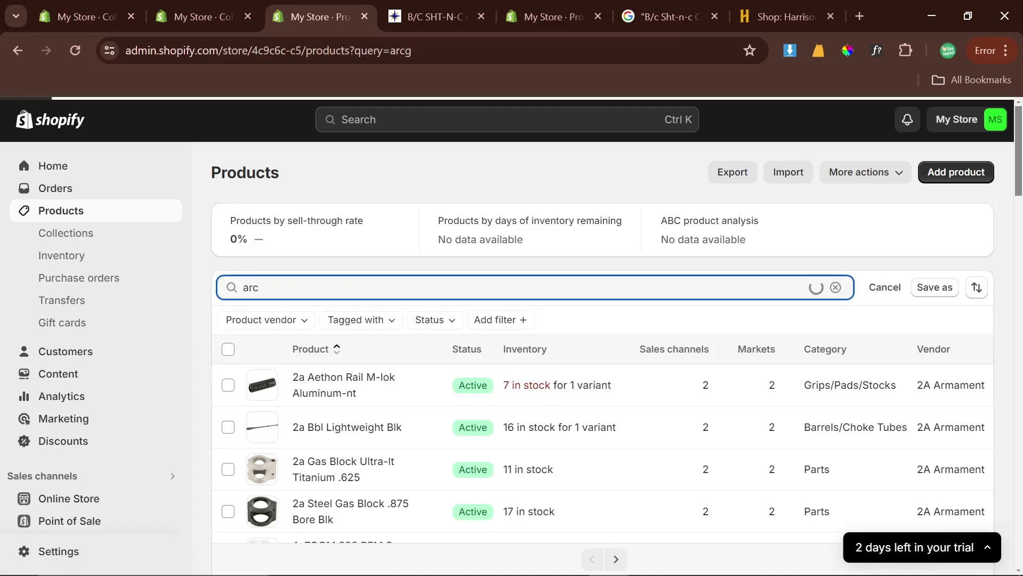
type("hery")
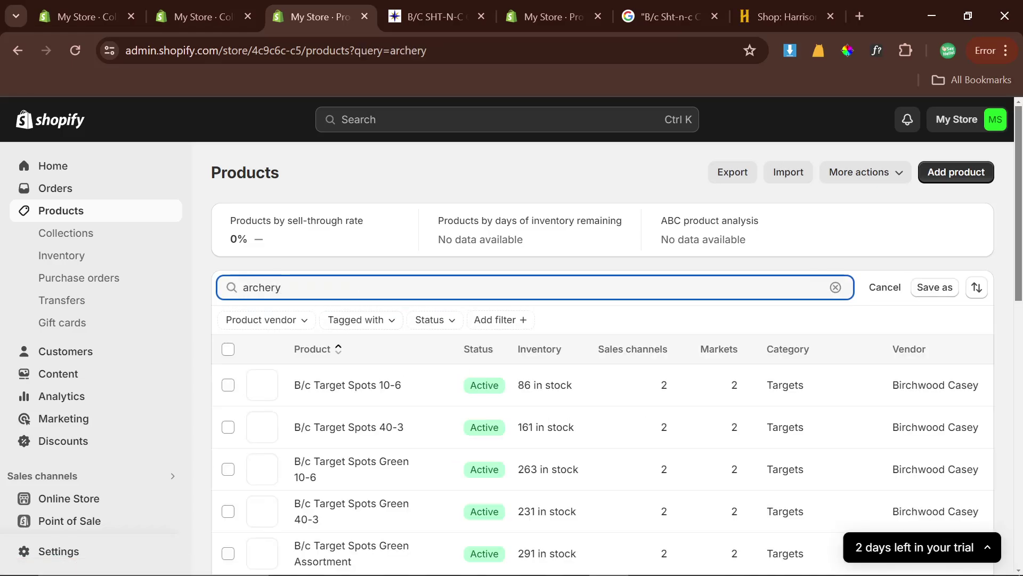
scroll(437, 457, "down", 10)
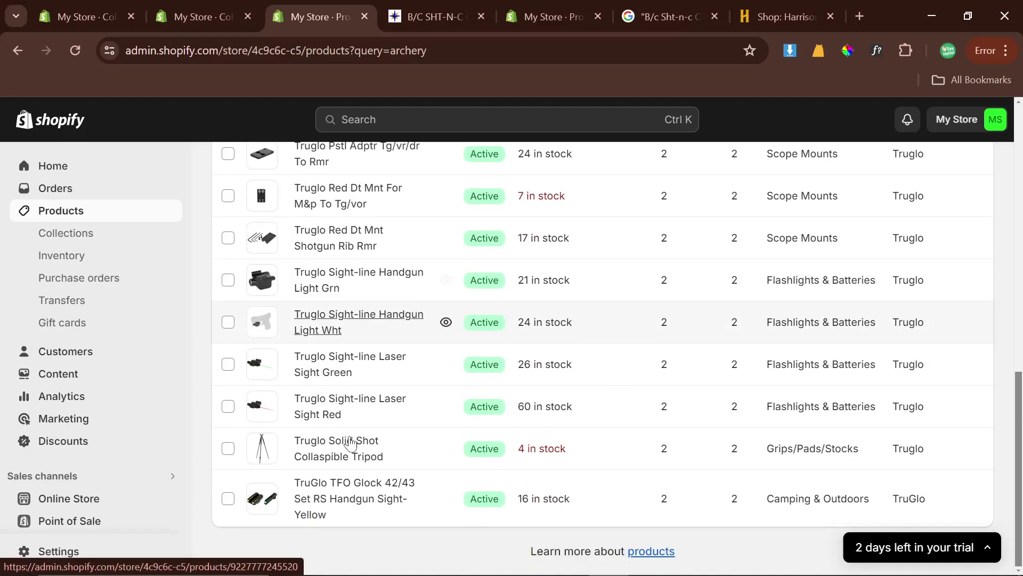
scroll(446, 520, "up", 7)
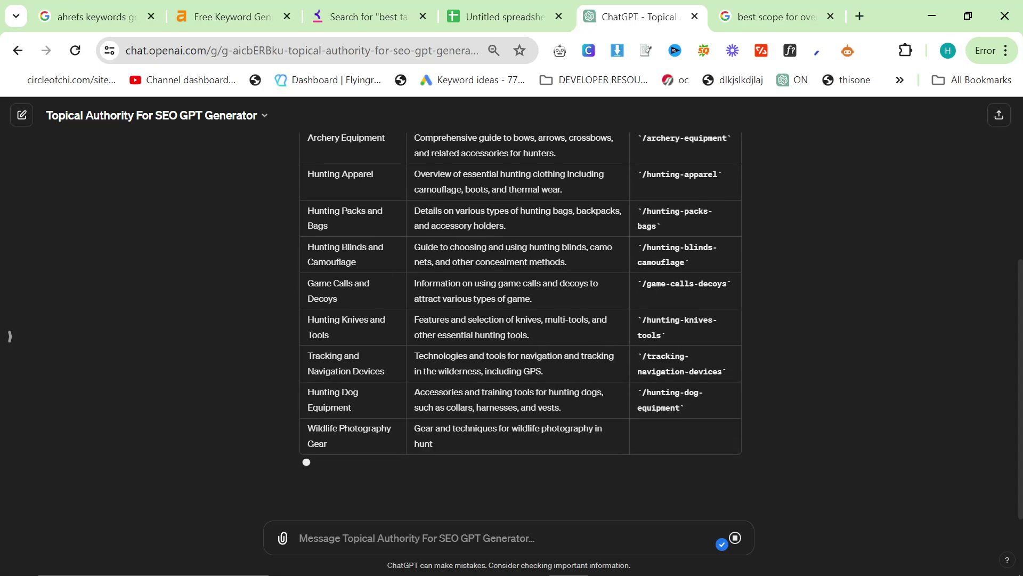
Read the Tracking and Navigation Devices and Game Calls and Decoys rows of the pillar table.
left_click_drag(342, 357, 434, 393)
scroll(435, 393, "up", 2)
triple_click(476, 444)
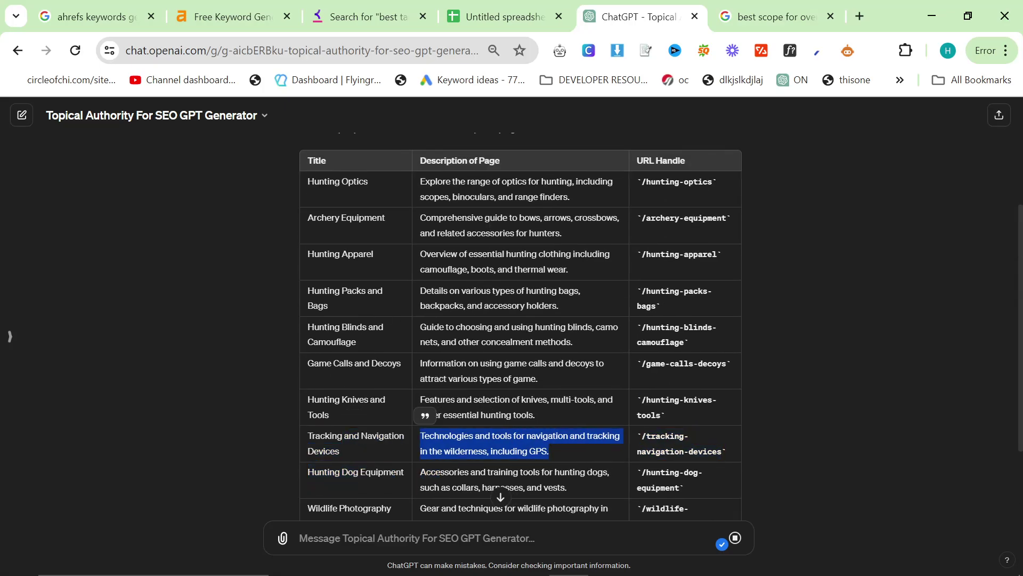
triple_click(529, 368)
left_click(721, 385)
double_click(835, 394)
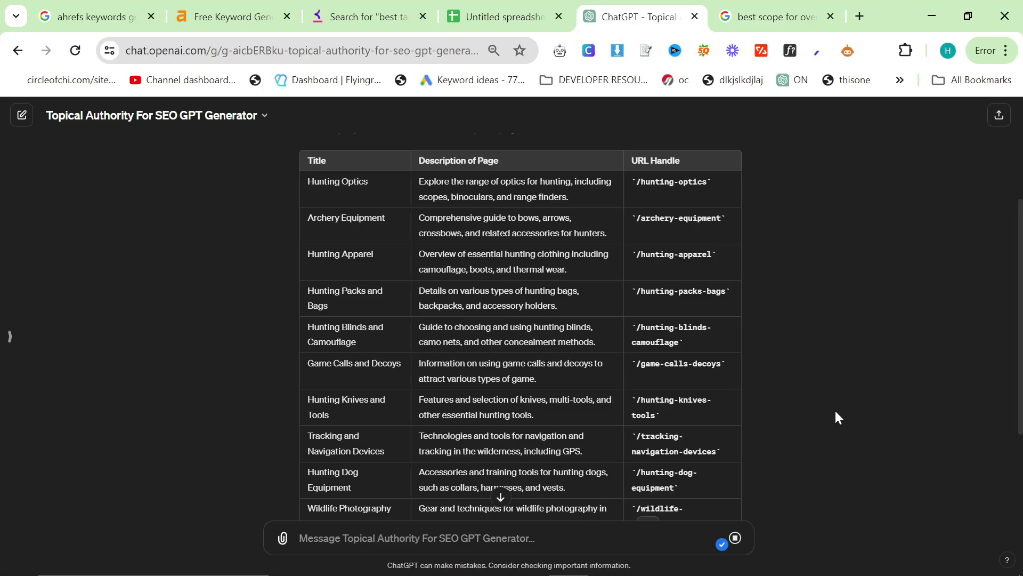
scroll(835, 414, "down", 3)
left_click(788, 429)
Check the Hunting Optics row's description and URL, noting its mention of scopes.
scroll(788, 429, "up", 6)
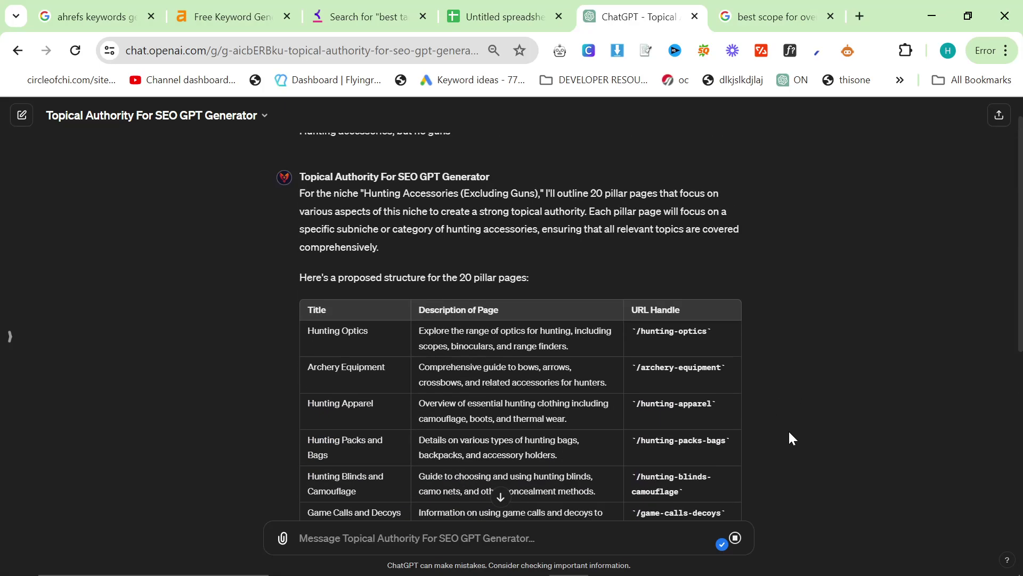
left_click_drag(418, 348, 704, 350)
left_click(712, 349)
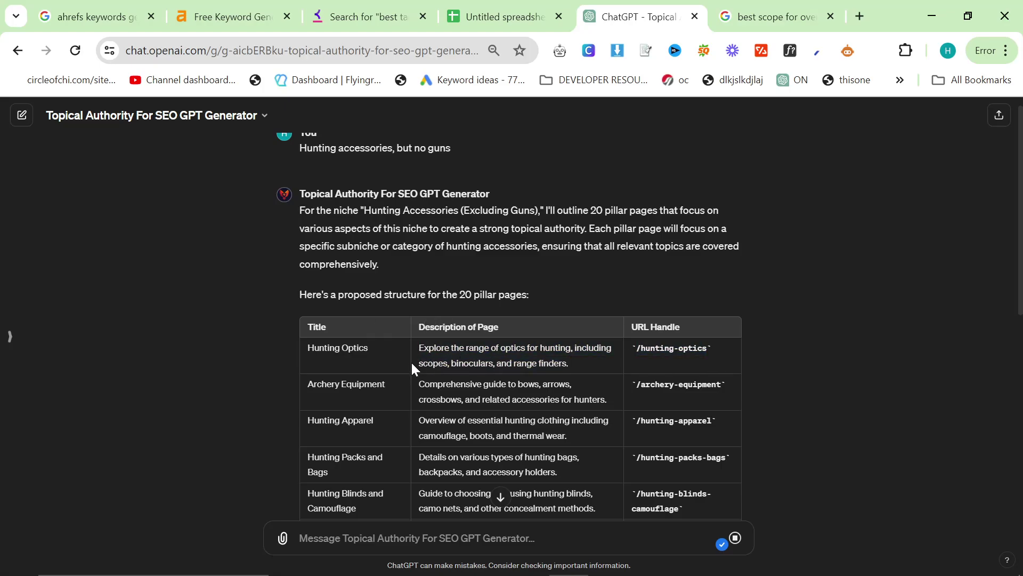
double_click(431, 364)
left_click(433, 364)
scroll(520, 395, "down", 10)
Replace the Shopify product search with 'range finder' and scroll the matches.
key("alt+Tab")
key("ctrl+f")
type("ra")
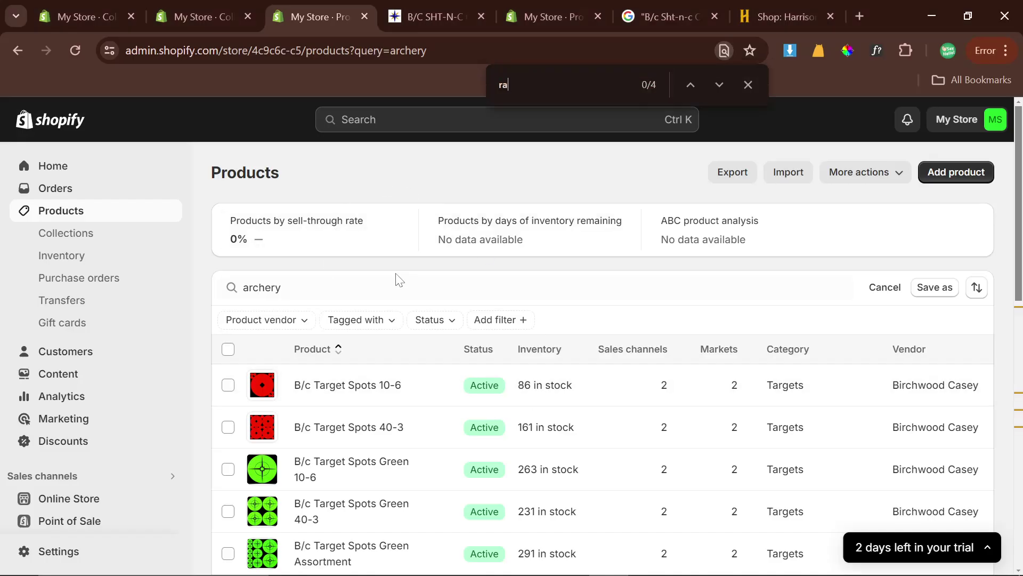
double_click(246, 288)
type("range finder")
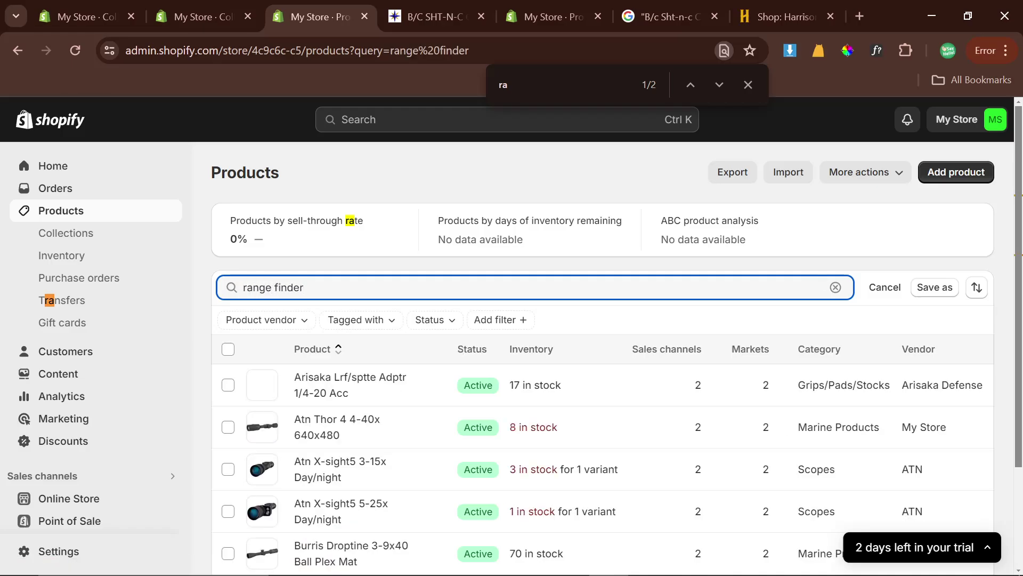
scroll(485, 344, "down", 1)
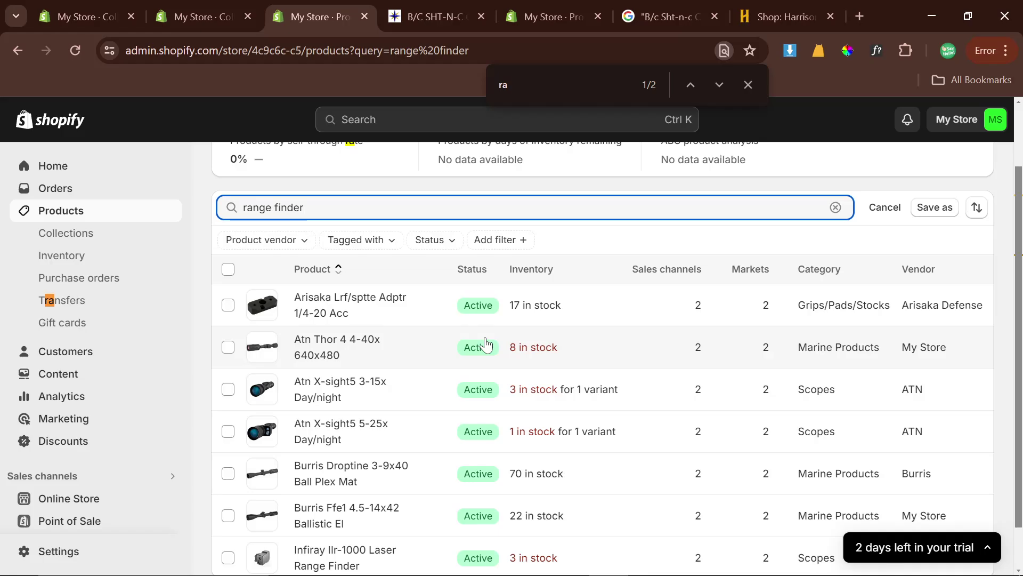
key("alt+Tab")
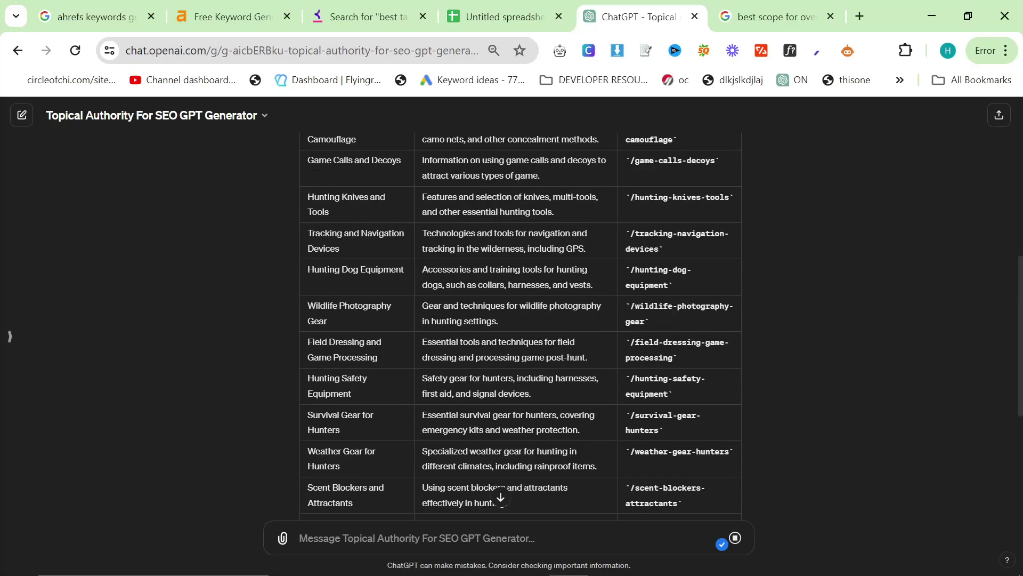
Scroll the pillar table from Hunting Optics' range finders mention to the final Eco-Friendly Hunting Accessories row.
scroll(538, 399, "up", 1)
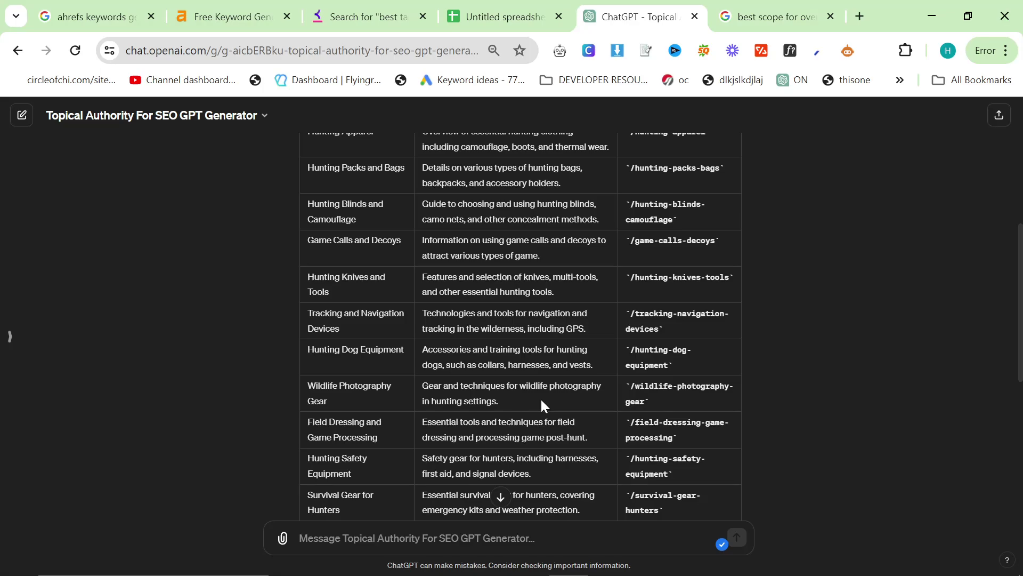
scroll(539, 429, "up", 5)
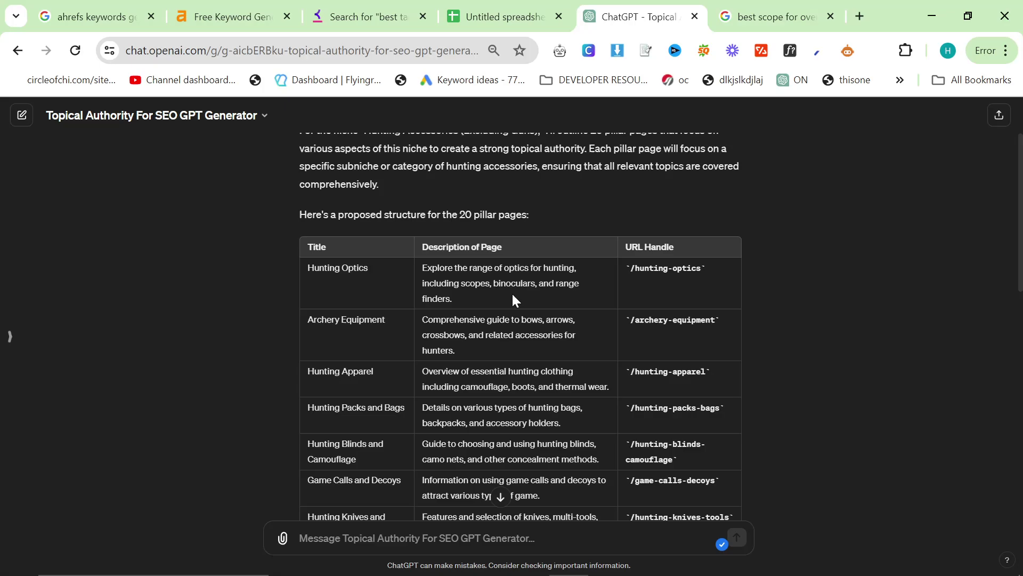
left_click_drag(513, 300, 555, 283)
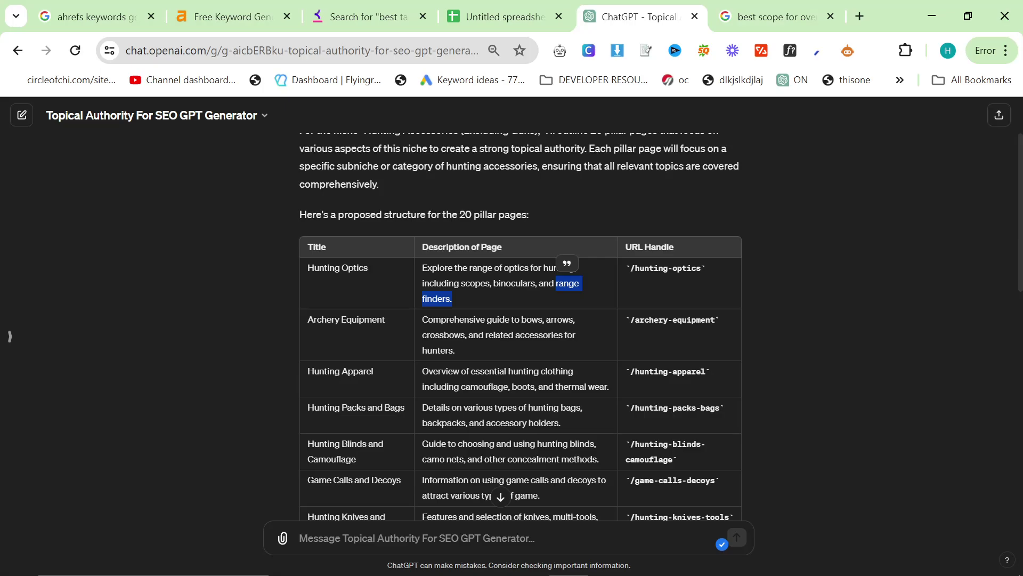
left_click_drag(307, 247, 776, 470)
left_click(776, 470)
scroll(776, 470, "up", 6)
scroll(775, 469, "up", 4)
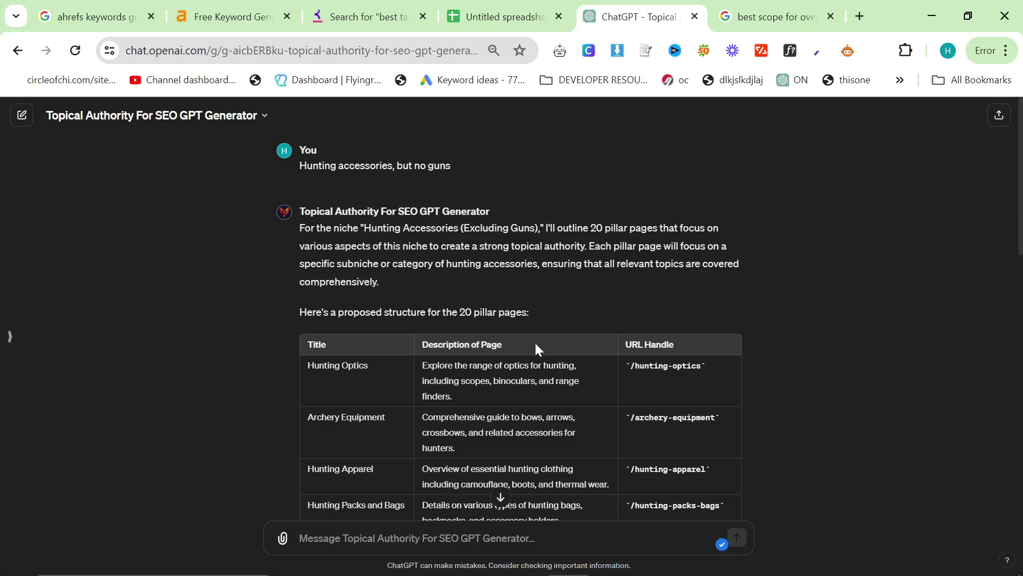
scroll(535, 341, "down", 12)
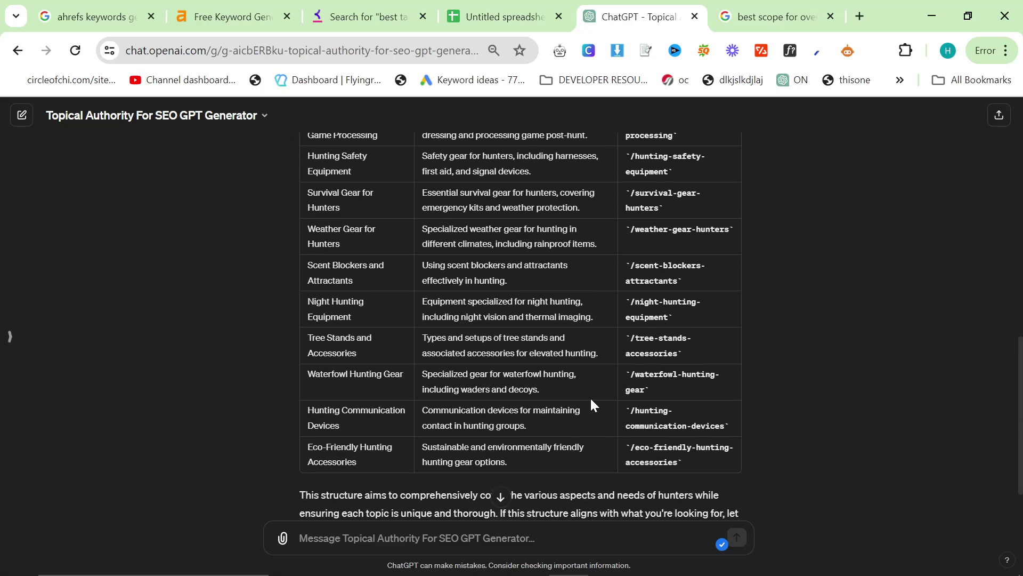
scroll(653, 411, "down", 2)
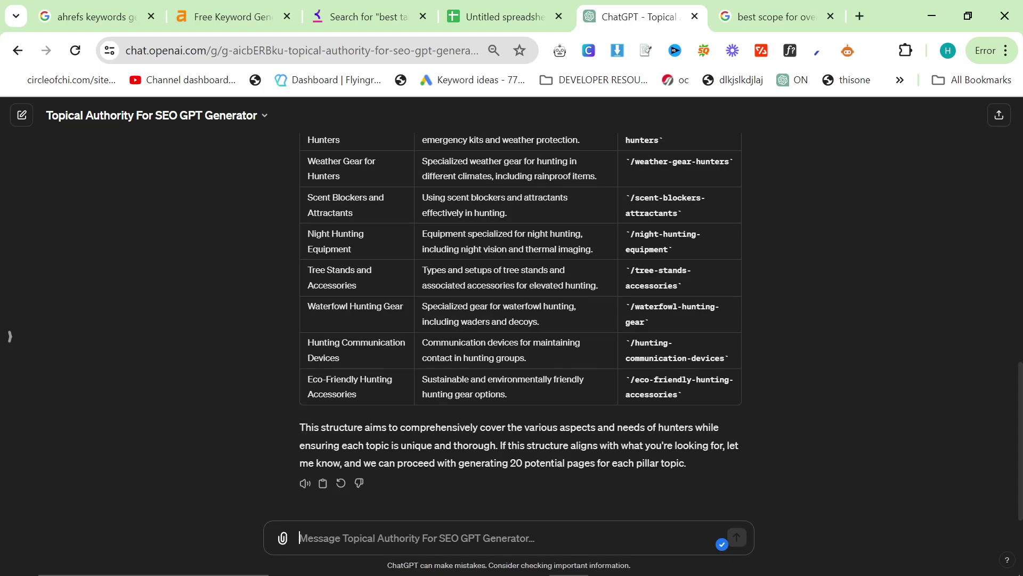
Ask the GPT 'now give me the sub pillar pages' and read the Hunting Optics reply.
type("now give me the sub")
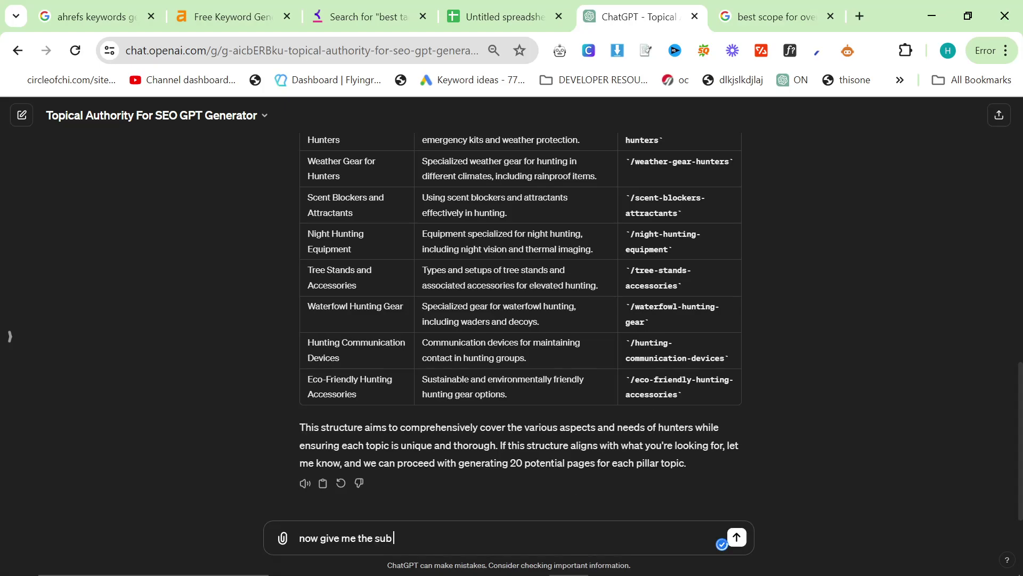
type(" pillar pages")
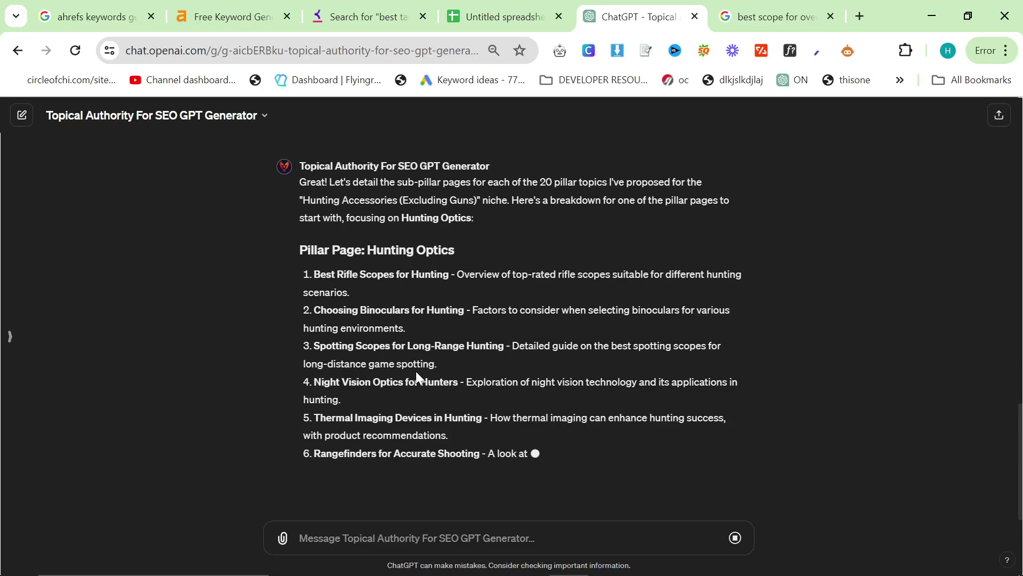
scroll(365, 359, "up", 2)
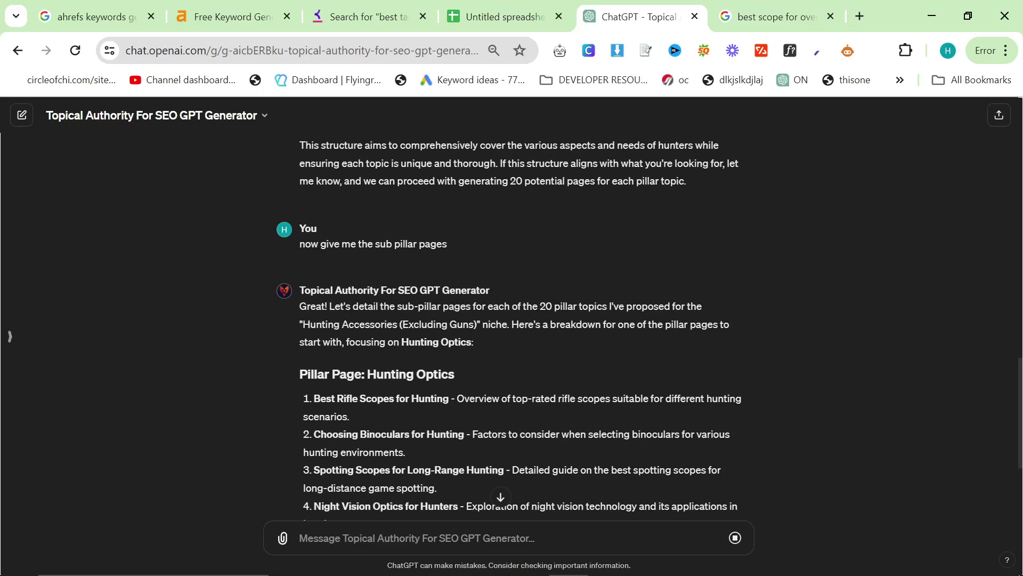
scroll(367, 354, "down", 3)
Compare the spreadsheet's column A keywords with the first Hunting Optics sub-pillar item.
left_click(464, 7)
scroll(327, 384, "up", 15)
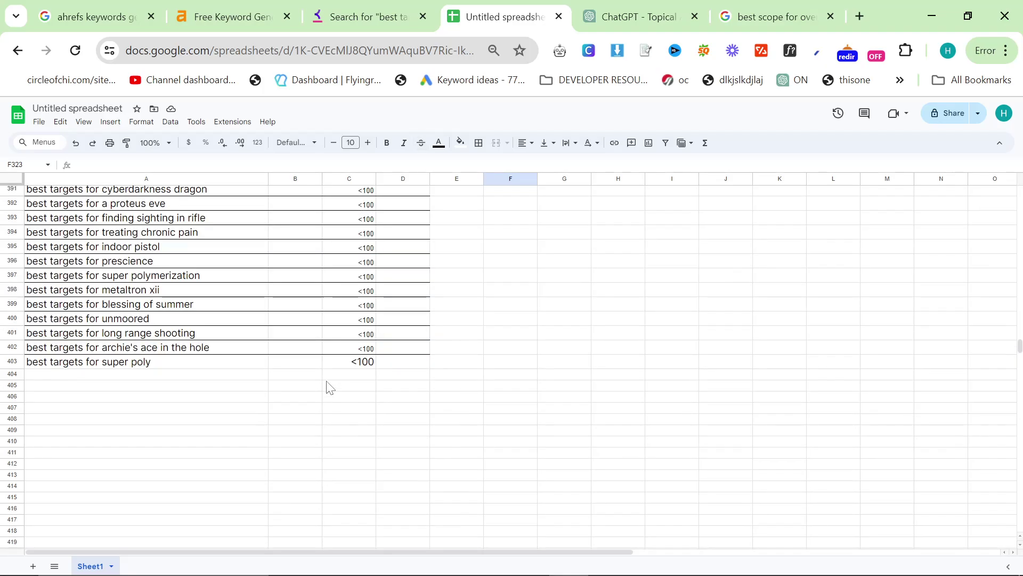
left_click_drag(1020, 299, 990, 344)
left_click_drag(189, 425, 235, 169)
left_click(234, 177)
left_click(610, 8)
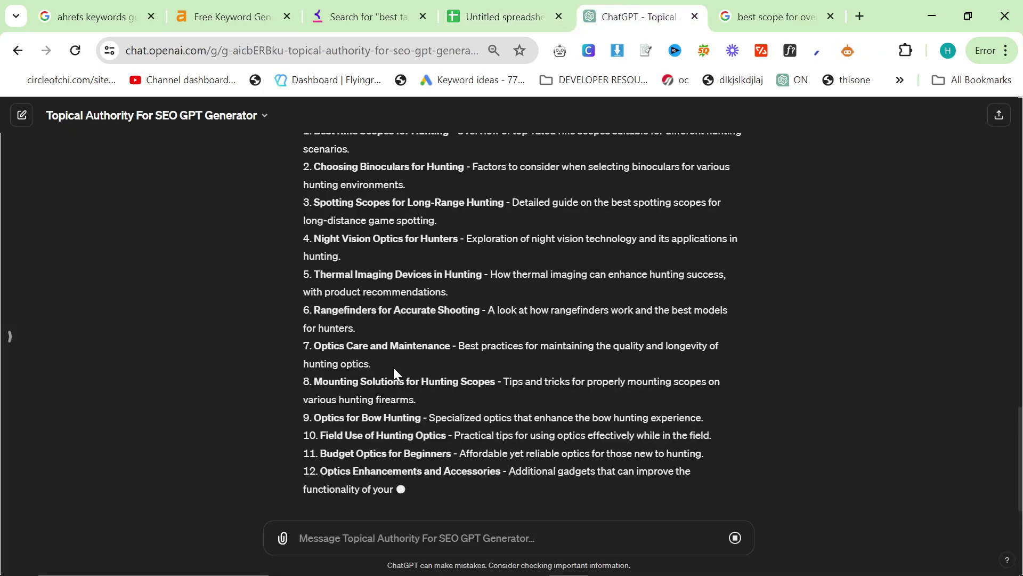
scroll(423, 398, "up", 4)
left_click_drag(314, 201, 447, 225)
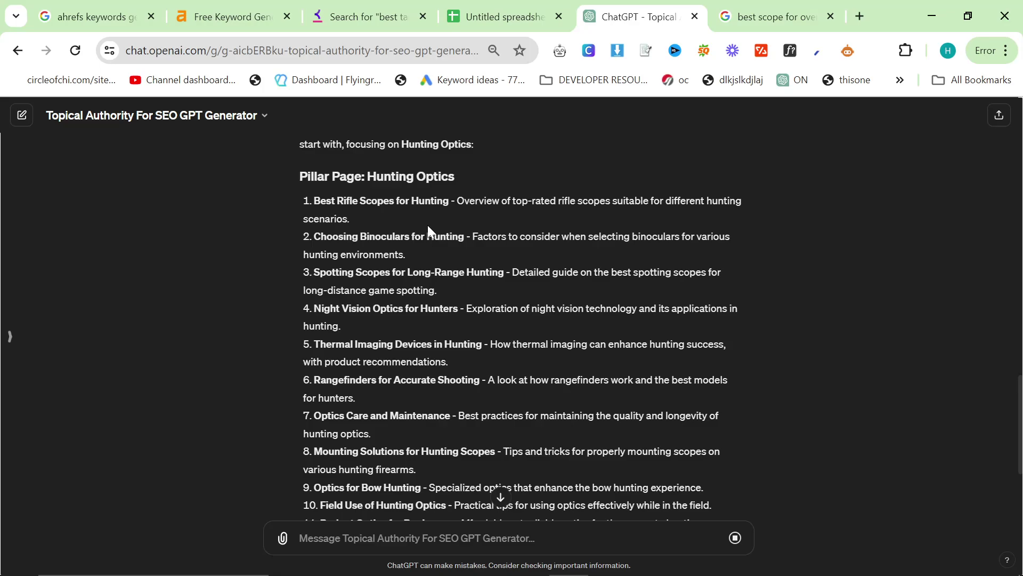
left_click(501, 16)
left_click(506, 312)
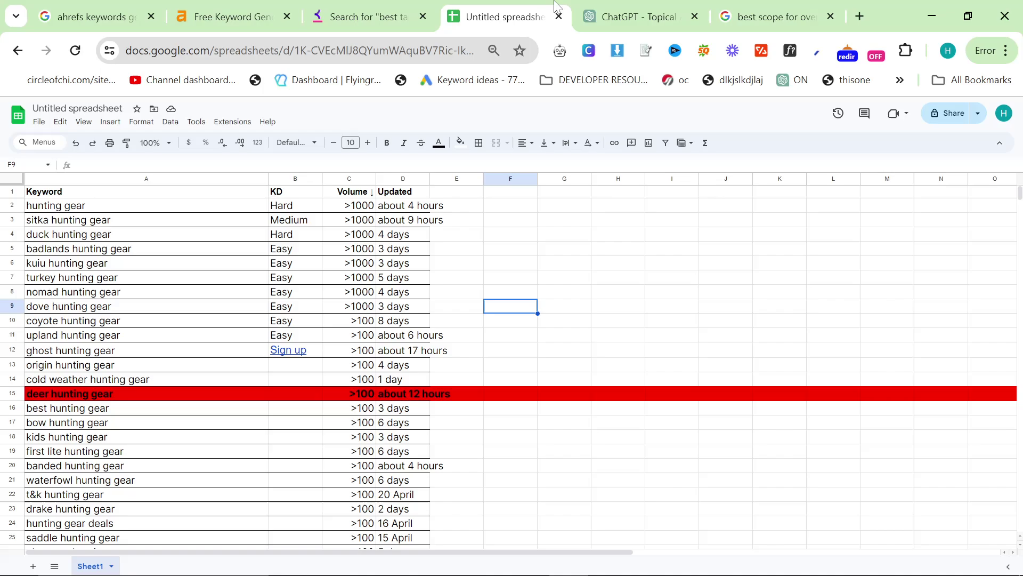
Highlight the Best Rifle Scopes for Hunting sub-pillar item, then scroll the keyword sheet.
left_click(600, 8)
triple_click(324, 201)
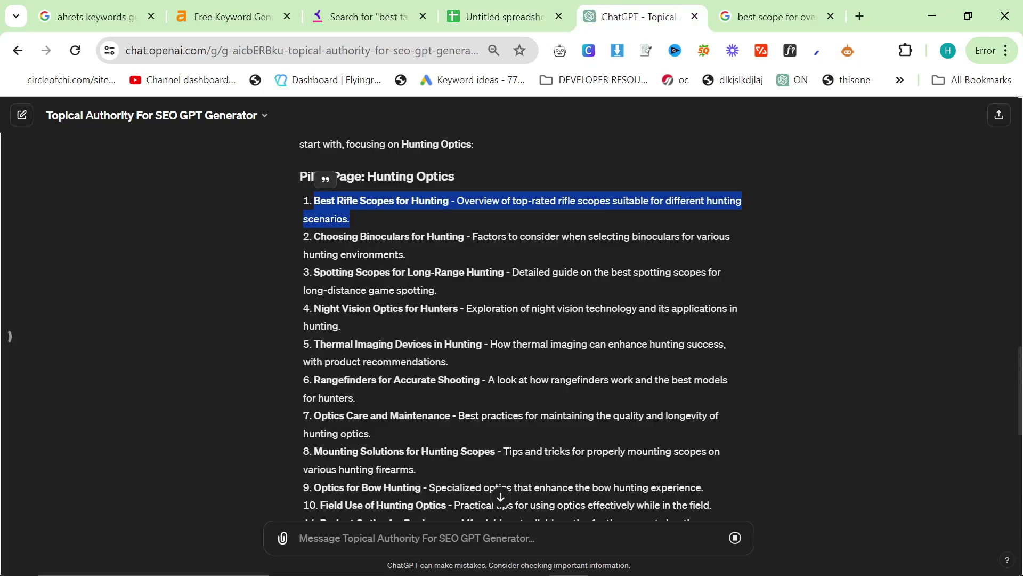
left_click_drag(369, 216, 283, 179)
left_click(383, 213)
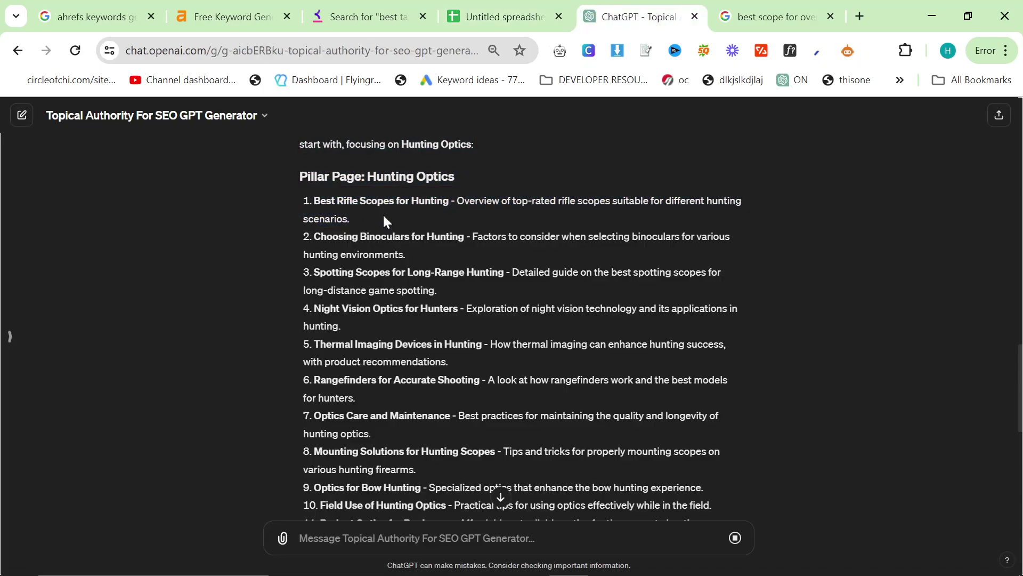
left_click(486, 7)
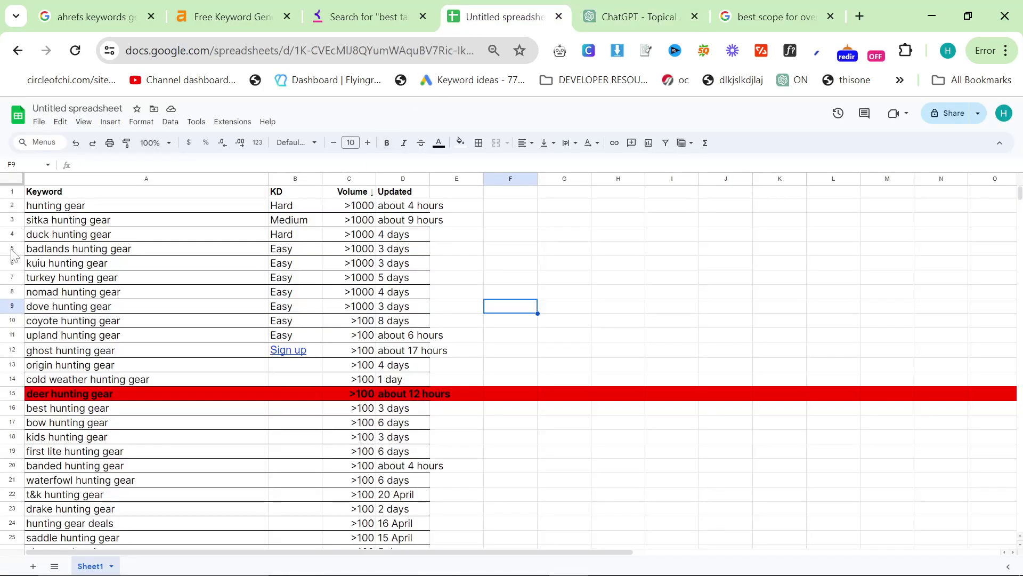
scroll(136, 407, "down", 6)
scroll(285, 453, "down", 10)
Search the keyword sheet for 'scope' so all 200 matching keywords are highlighted.
key("ctrl+f")
type("scopes")
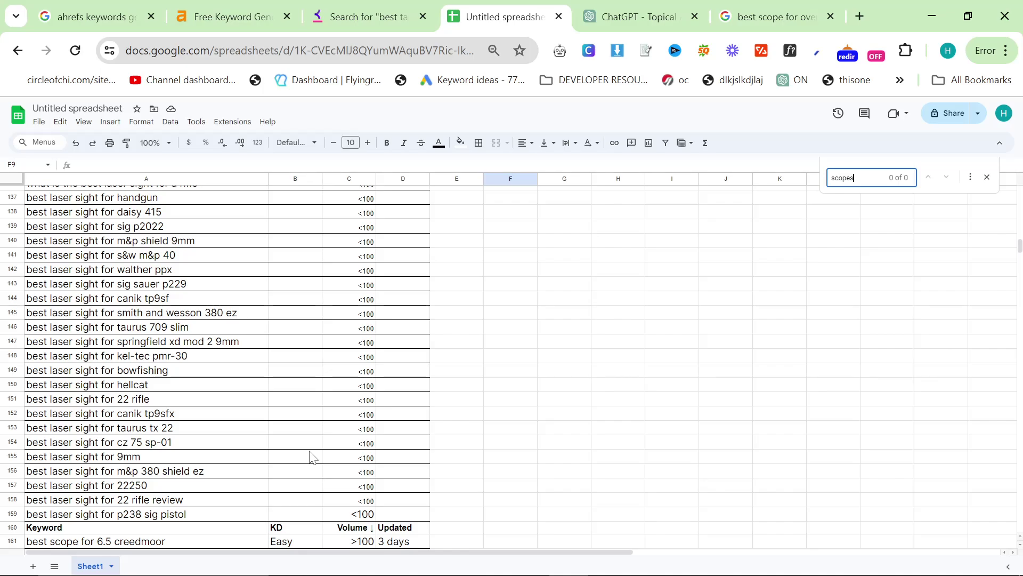
scroll(312, 457, "down", 3)
key("BackSpace")
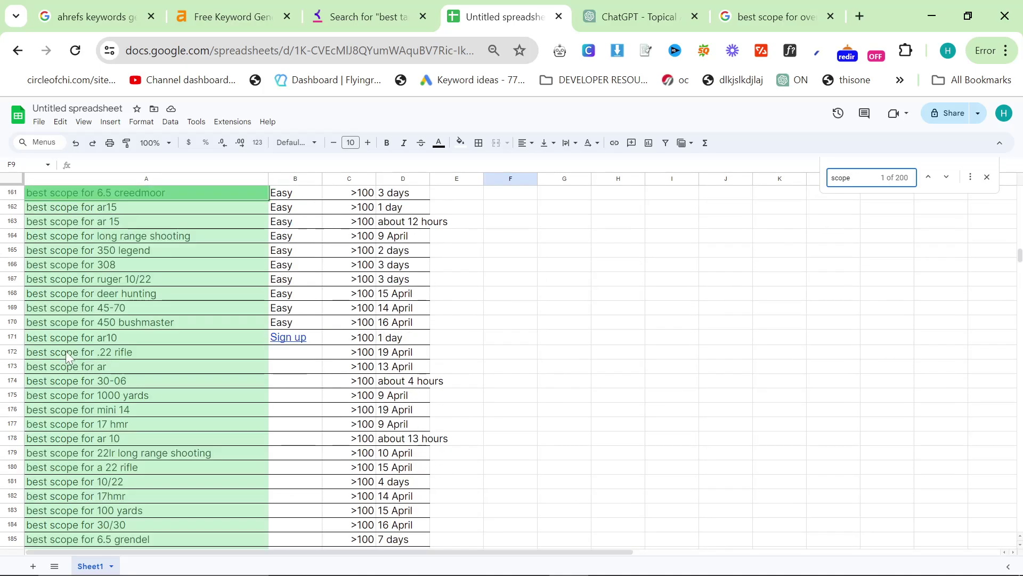
left_click(4, 365)
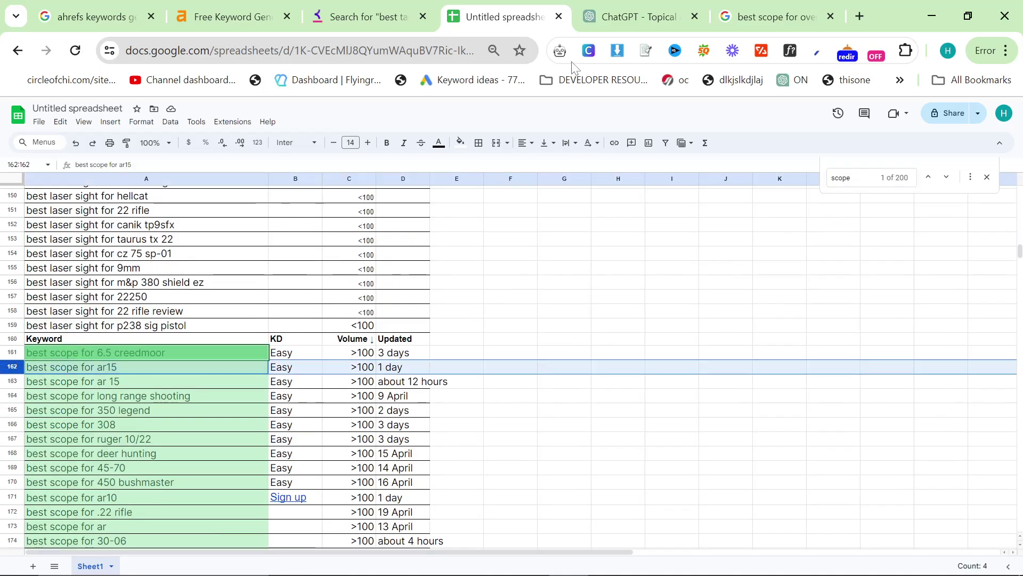
Compare the Best Rifle Scopes item against the 'best scope for ar15' keyword.
left_click(604, 7)
triple_click(382, 201)
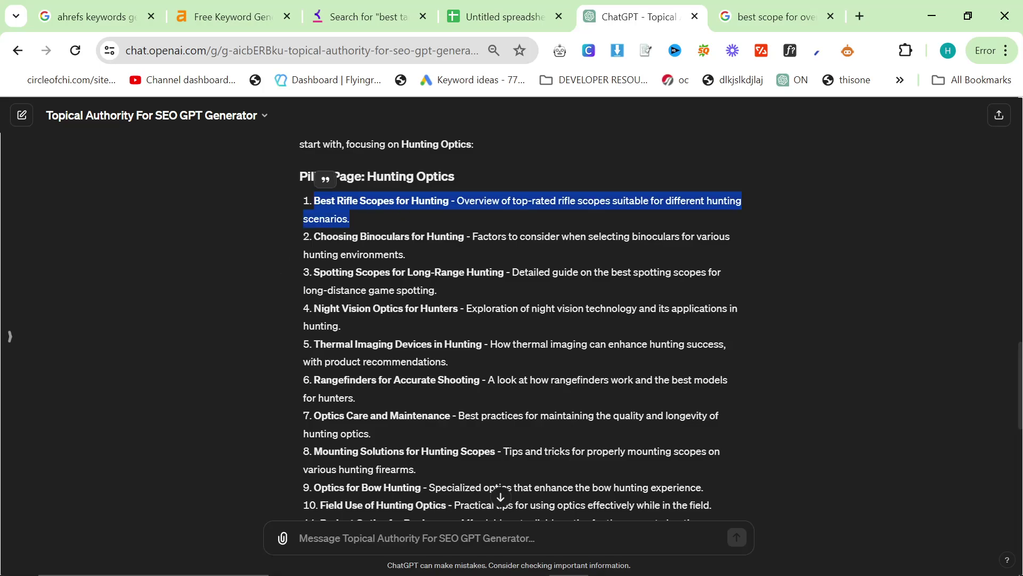
left_click(387, 214)
left_click_drag(335, 201, 437, 202)
left_click(397, 202)
left_click(438, 203)
left_click(555, 16)
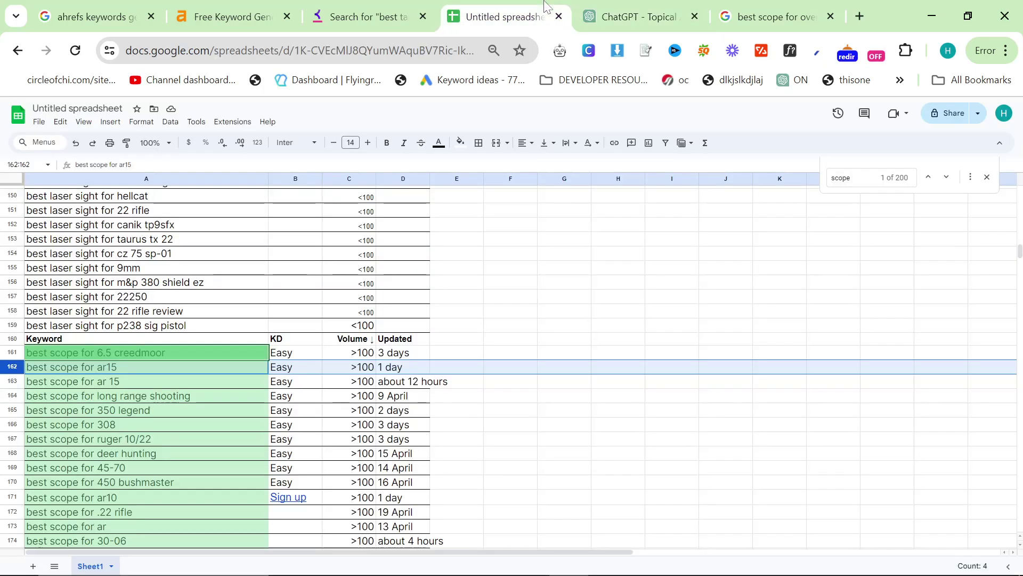
left_click(94, 366)
left_click(453, 383)
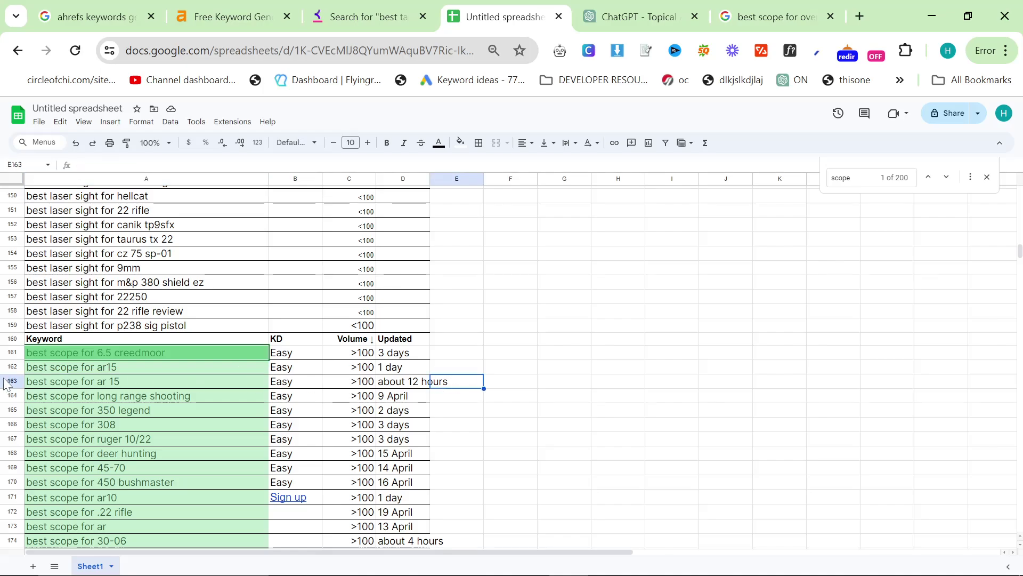
Match the first sub-pillar item against the 'best scope for 6.5 creedmoor' keyword.
left_click(643, 6)
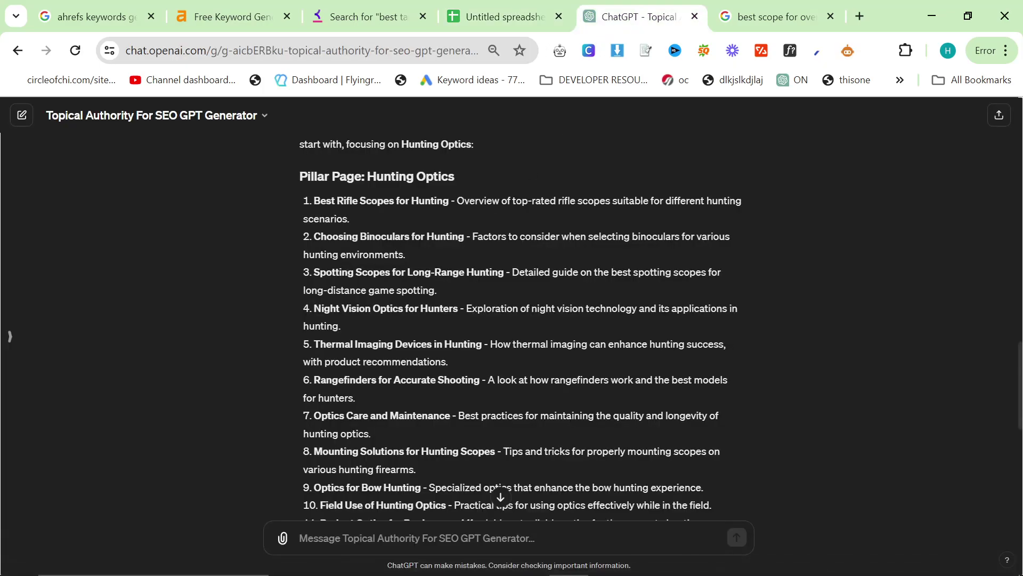
triple_click(410, 200)
left_click(496, 16)
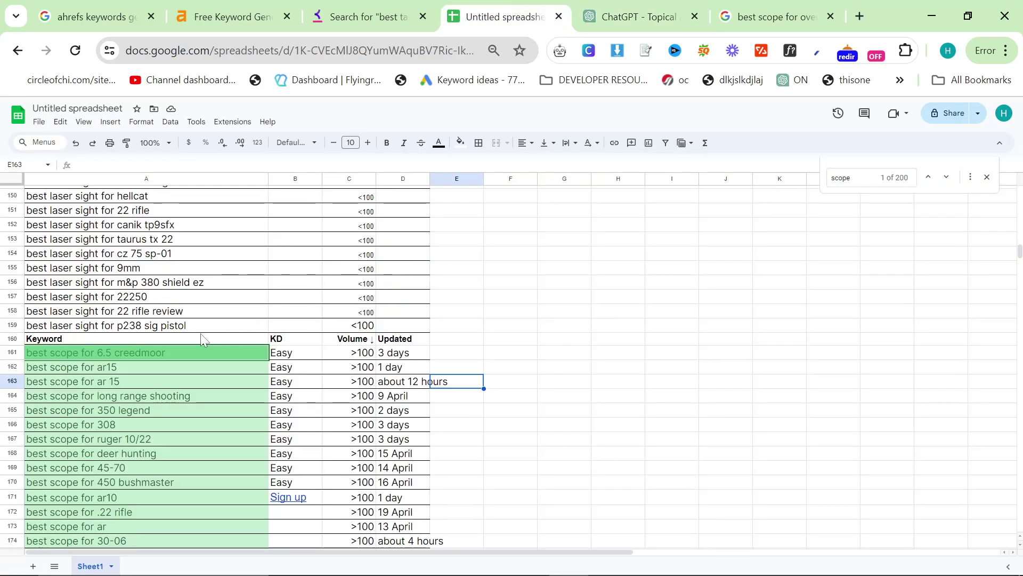
left_click(186, 352)
left_click(533, 341)
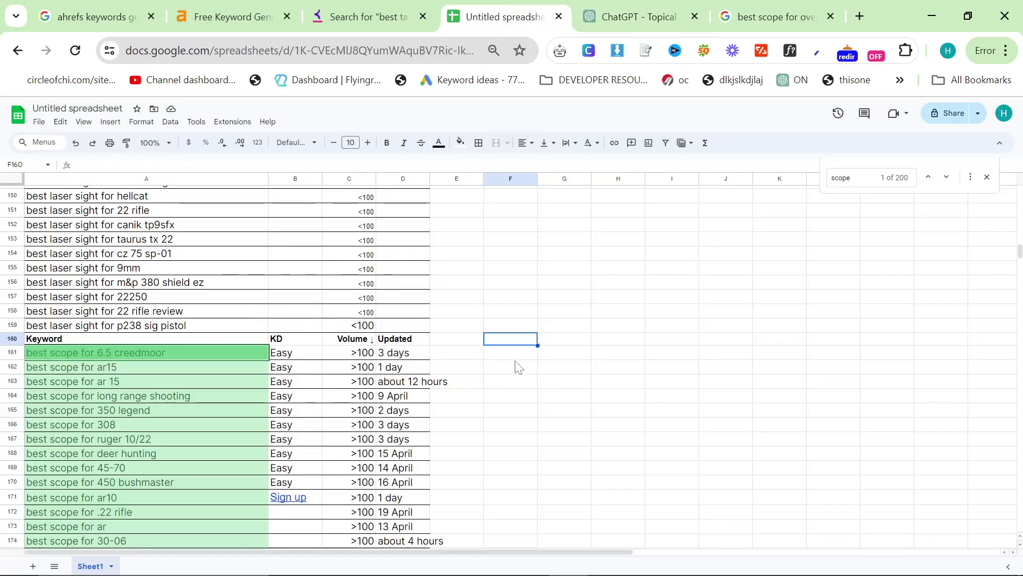
scroll(522, 365, "up", 10)
scroll(529, 365, "up", 20)
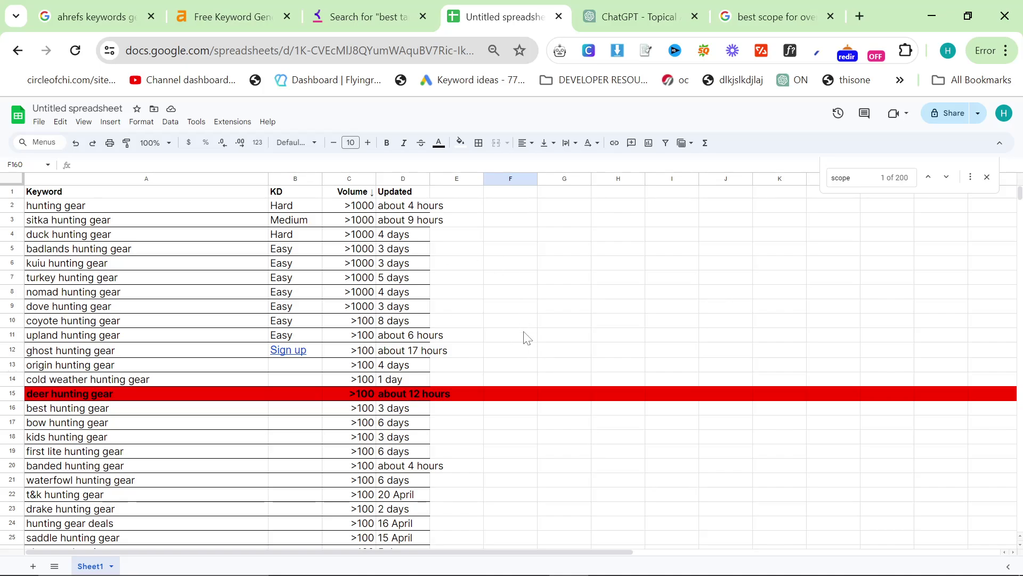
left_click_drag(520, 346, 17, 212)
left_click(337, 333)
left_click(251, 12)
left_click_drag(108, 246, 392, 258)
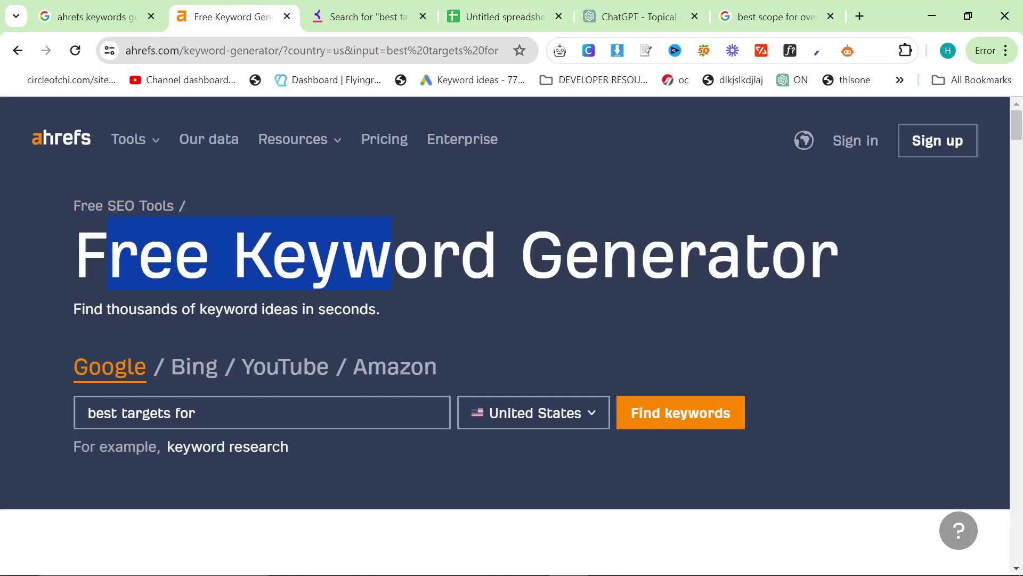
left_click(634, 16)
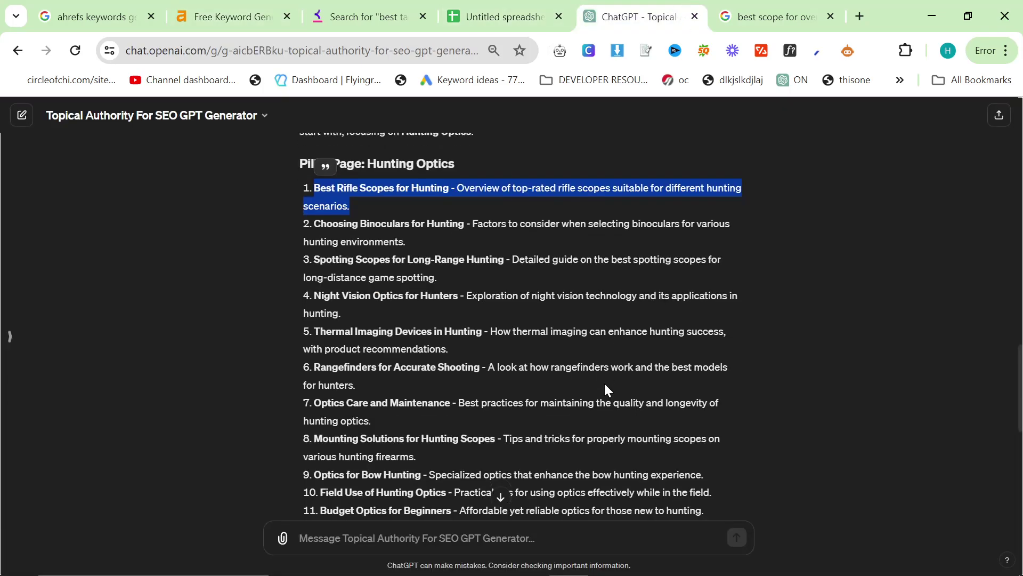
scroll(604, 383, "down", 3)
scroll(605, 384, "down", 5)
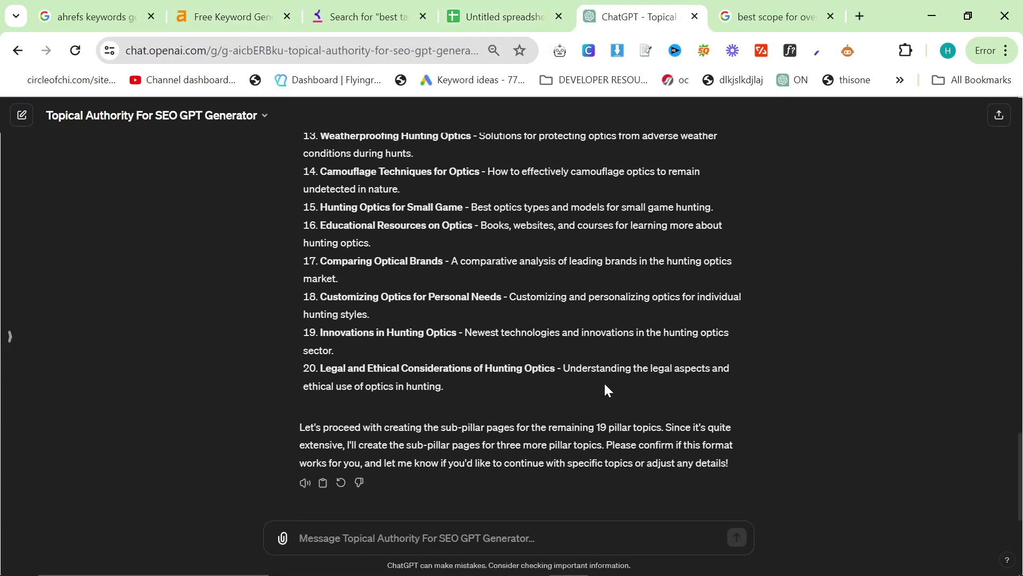
scroll(605, 384, "up", 10)
triple_click(394, 241)
left_click_drag(394, 242, 413, 294)
left_click(567, 335)
scroll(567, 334, "down", 9)
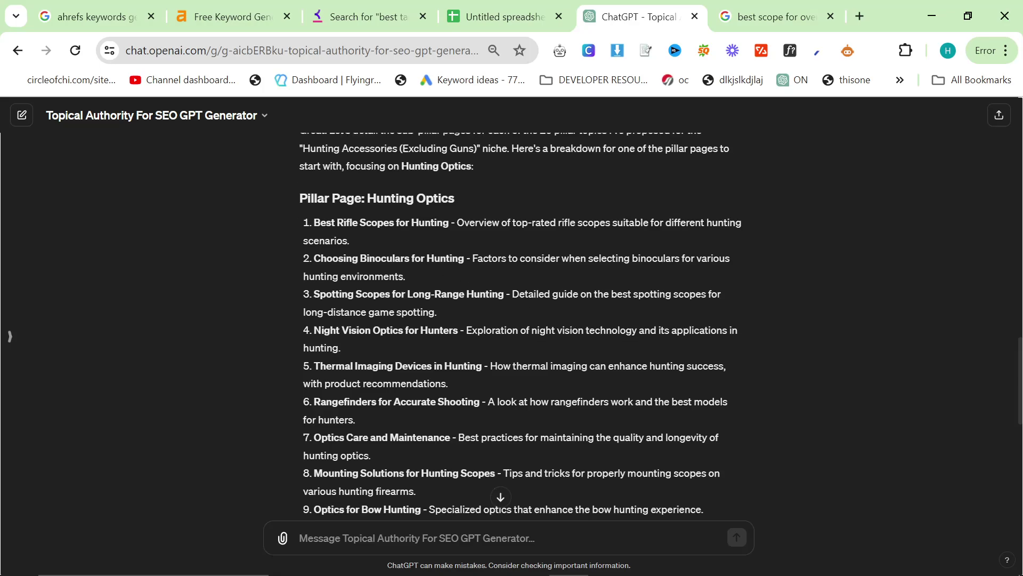
left_click(251, 13)
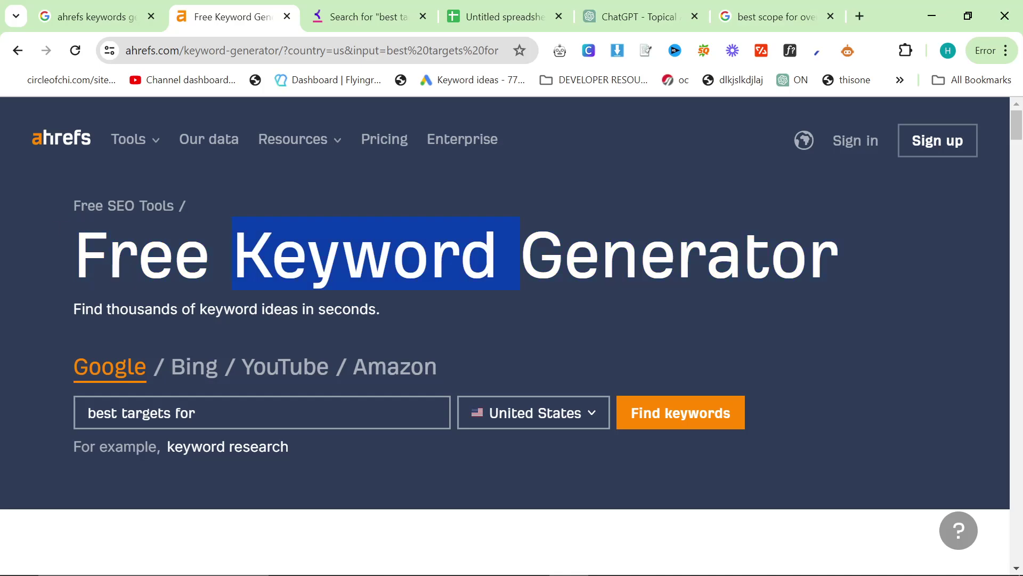
scroll(859, 181, "down", 9)
scroll(860, 181, "up", 10)
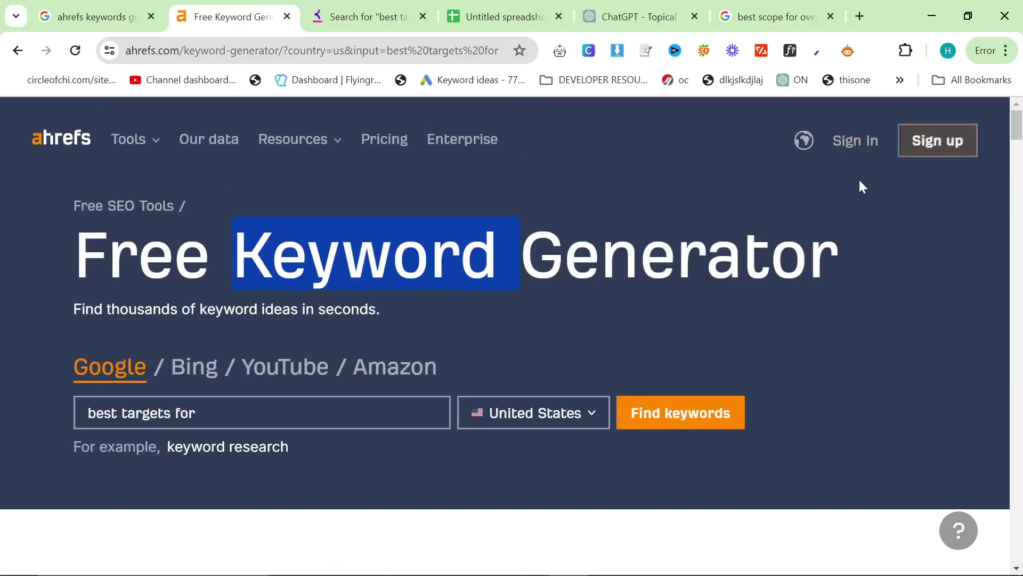
key("alt+Tab")
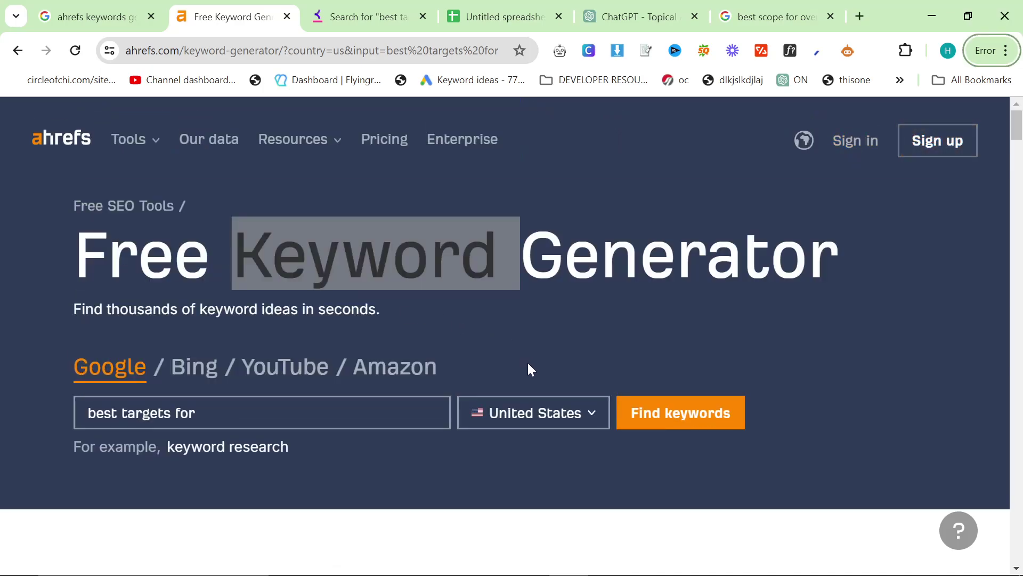
double_click(680, 255)
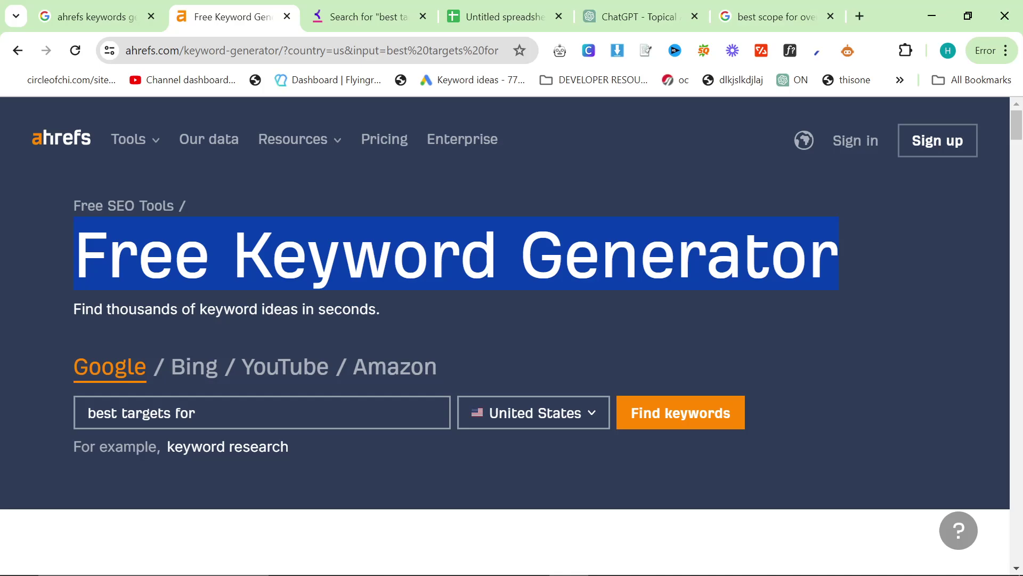
scroll(654, 436, "down", 7)
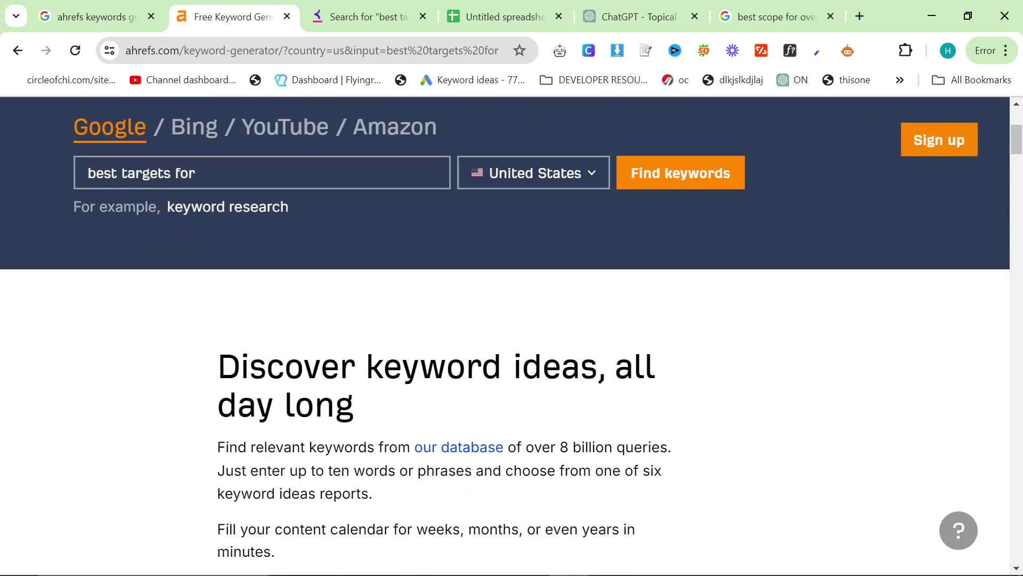
scroll(265, 361, "up", 7)
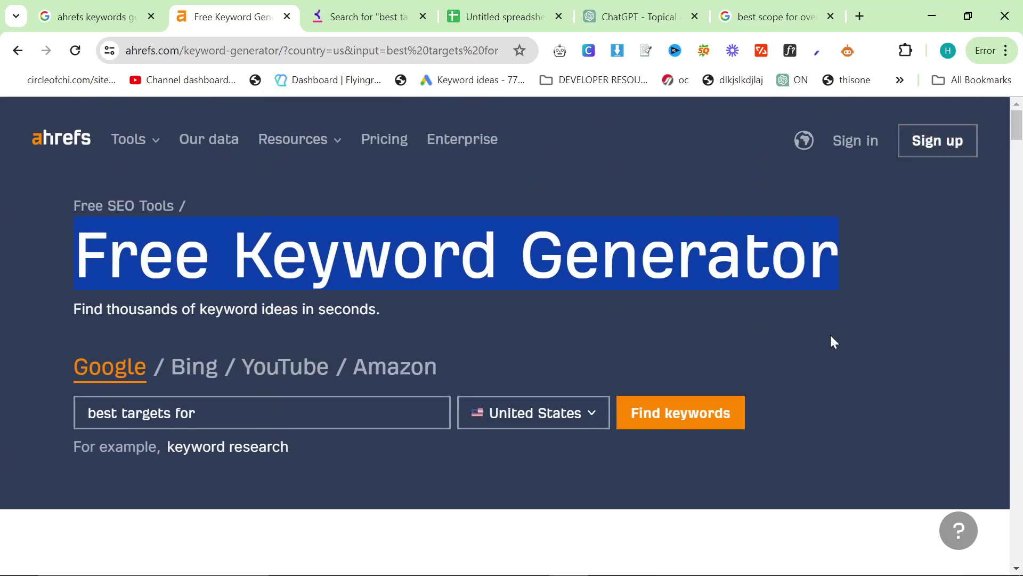
Review the Keyword Tool results for 'best targets for', including the first eight suggestions.
left_click(356, 12)
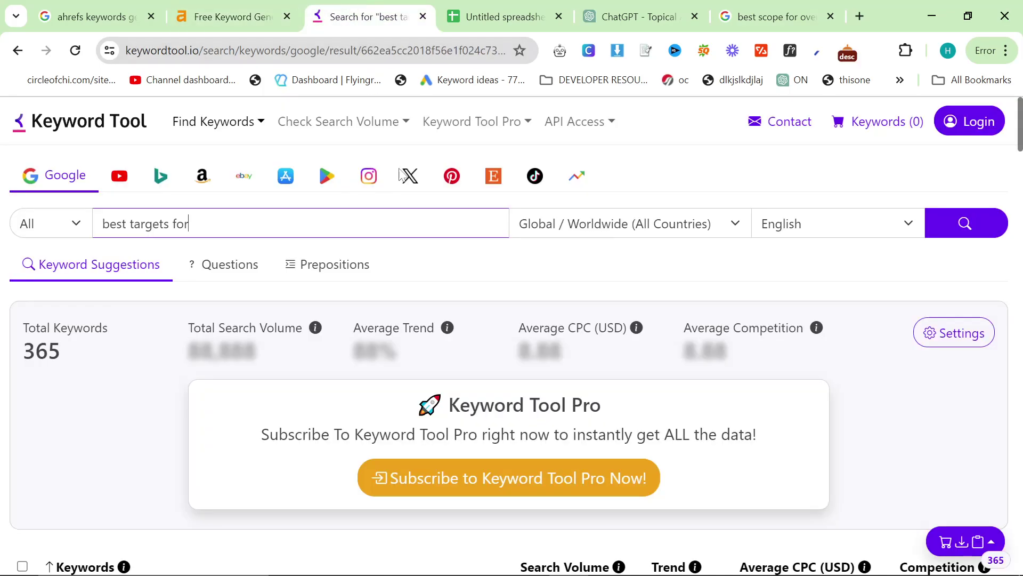
scroll(453, 456, "down", 6)
scroll(449, 457, "up", 1)
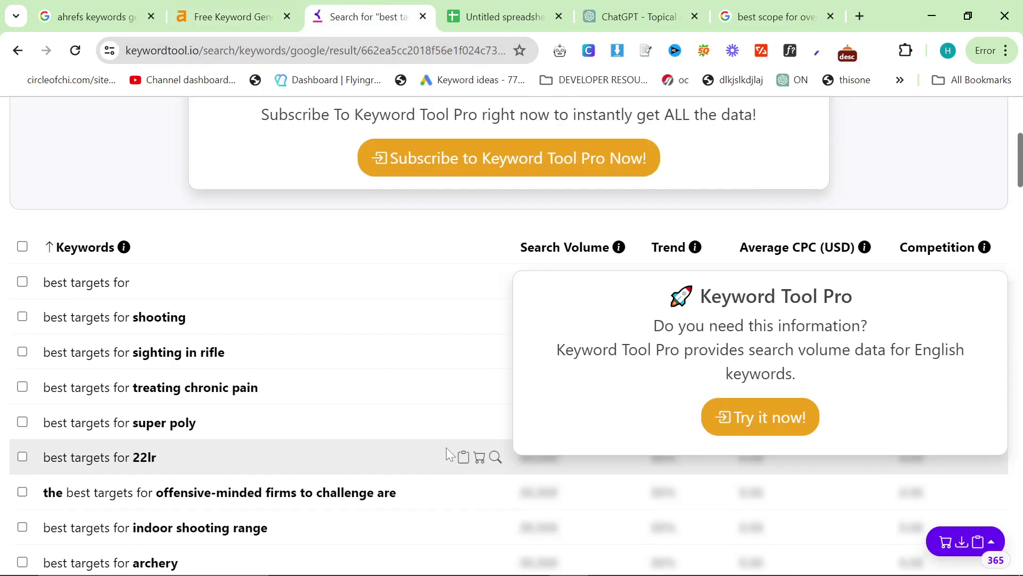
left_click_drag(650, 296, 871, 389)
left_click(633, 284)
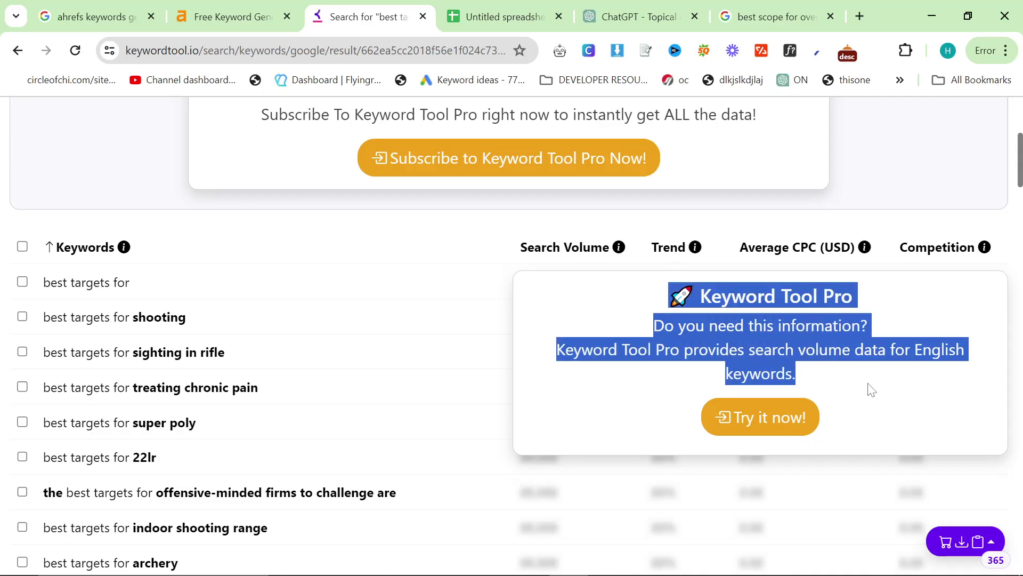
left_click(870, 389)
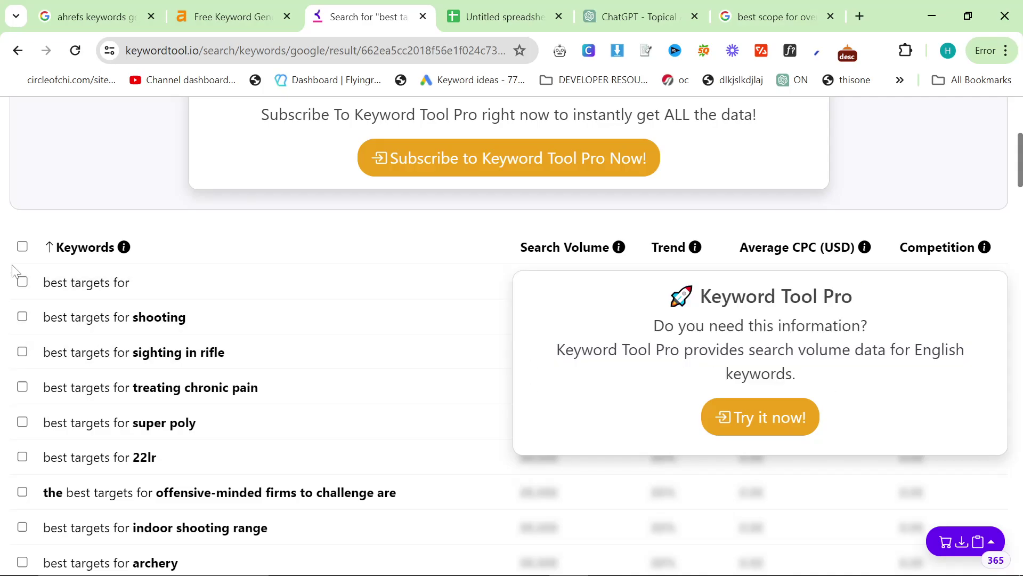
left_click_drag(42, 281, 363, 510)
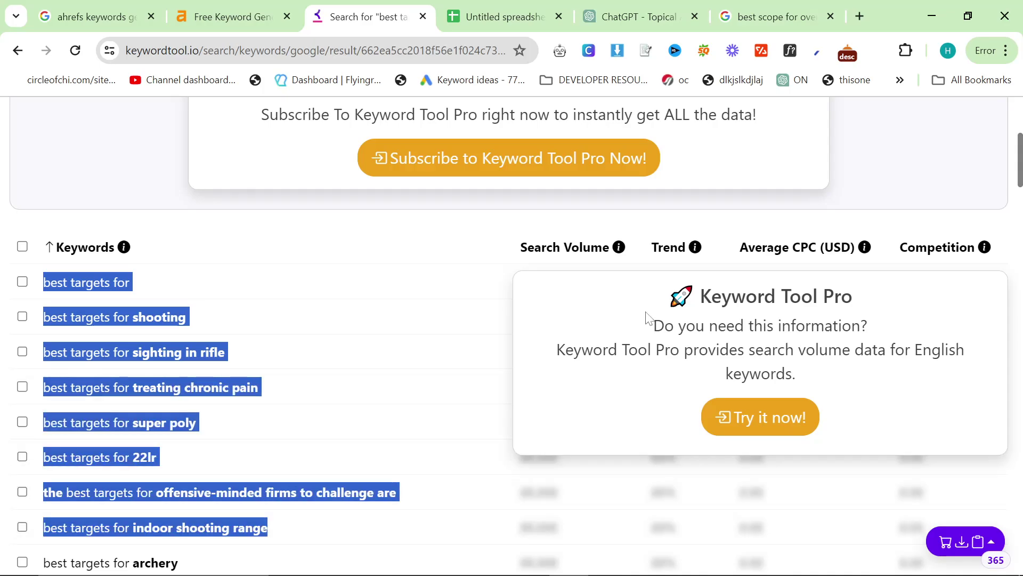
left_click_drag(645, 313, 886, 384)
left_click(888, 385)
left_click_drag(641, 292, 852, 377)
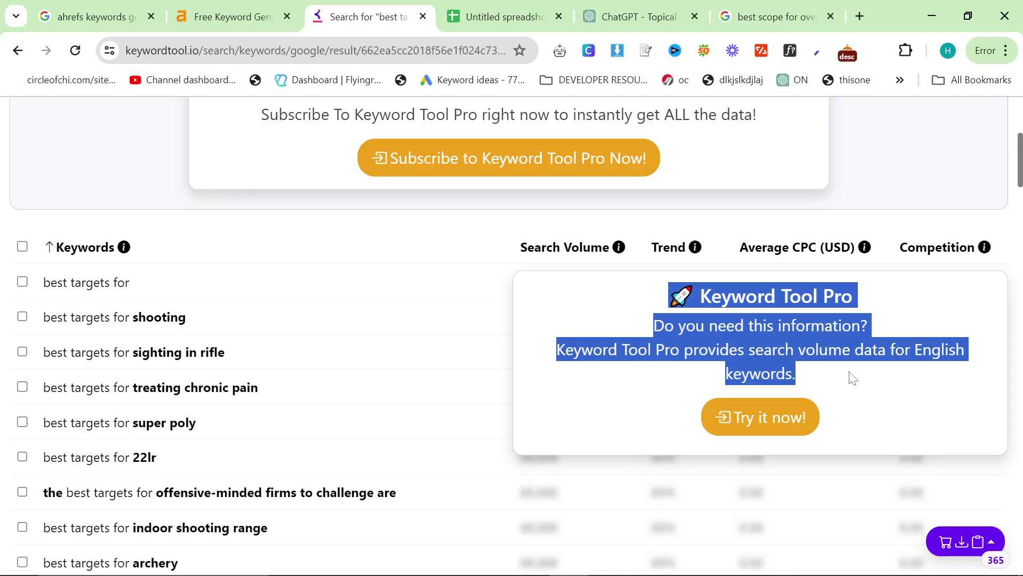
left_click_drag(840, 373, 864, 397)
left_click(824, 384)
Tick and select the 'war thunder best bullets for air targets' suggestion.
left_click(607, 293)
left_click(864, 397)
scroll(553, 491, "down", 15)
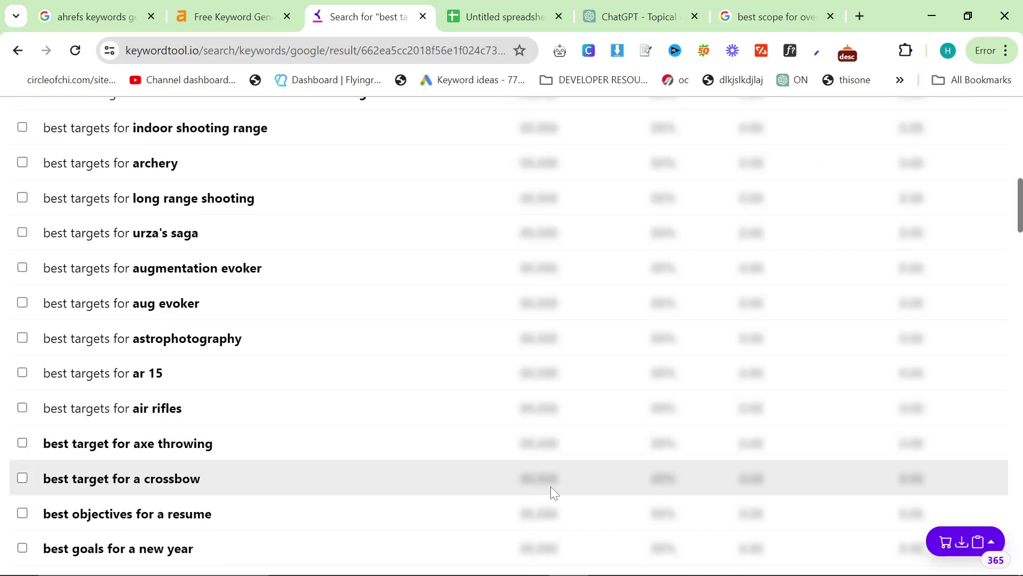
left_click_drag(1010, 274, 958, 150)
scroll(958, 149, "down", 10)
left_click(192, 301)
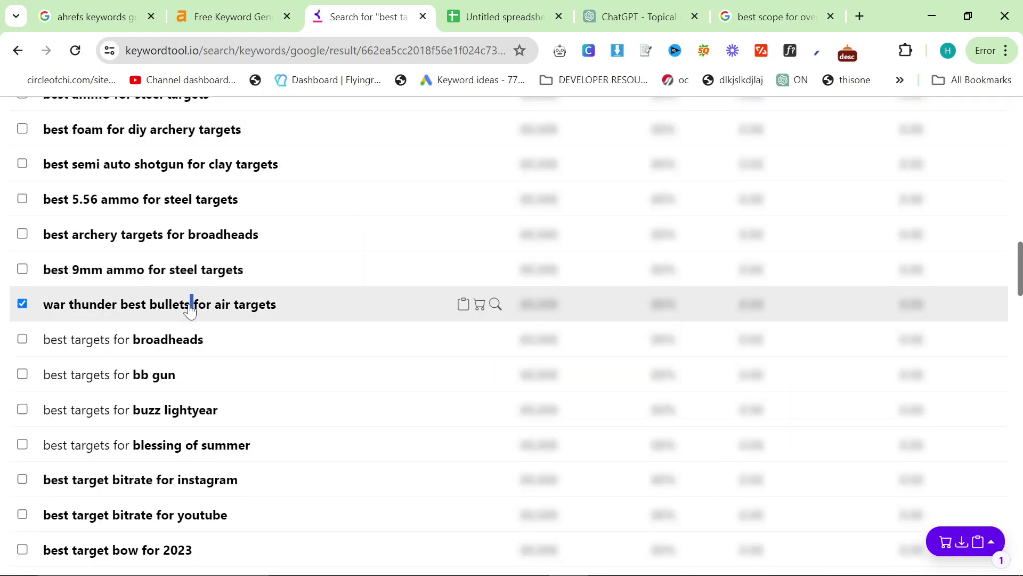
triple_click(192, 302)
key("ctrl+c")
Search Ahrefs for 'war thunder best bullets for air targets', finding no ideas, and recheck Keyword Tool.
left_click(266, 9)
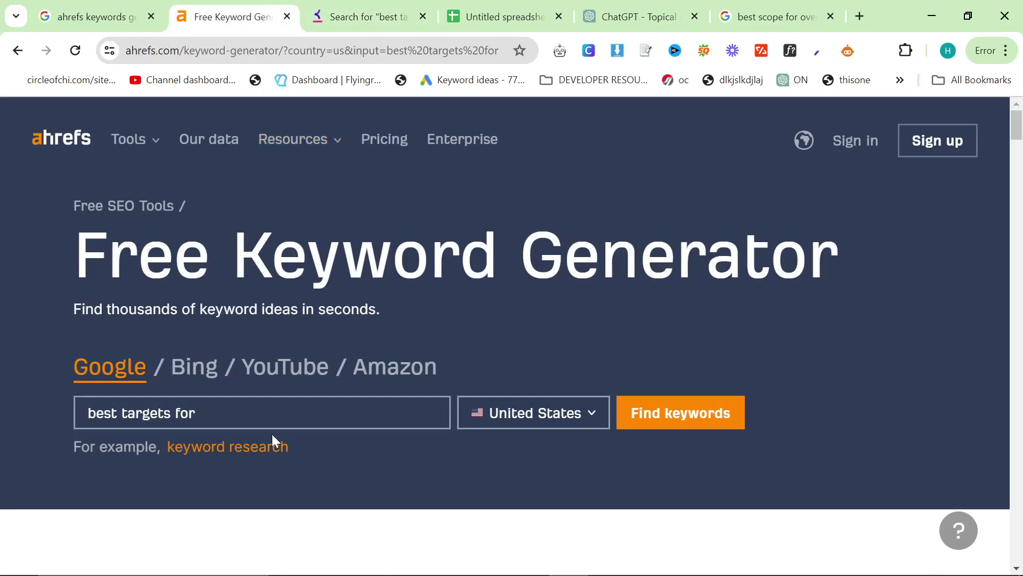
left_click_drag(266, 418, 62, 390)
key("ctrl+v")
left_click(700, 427)
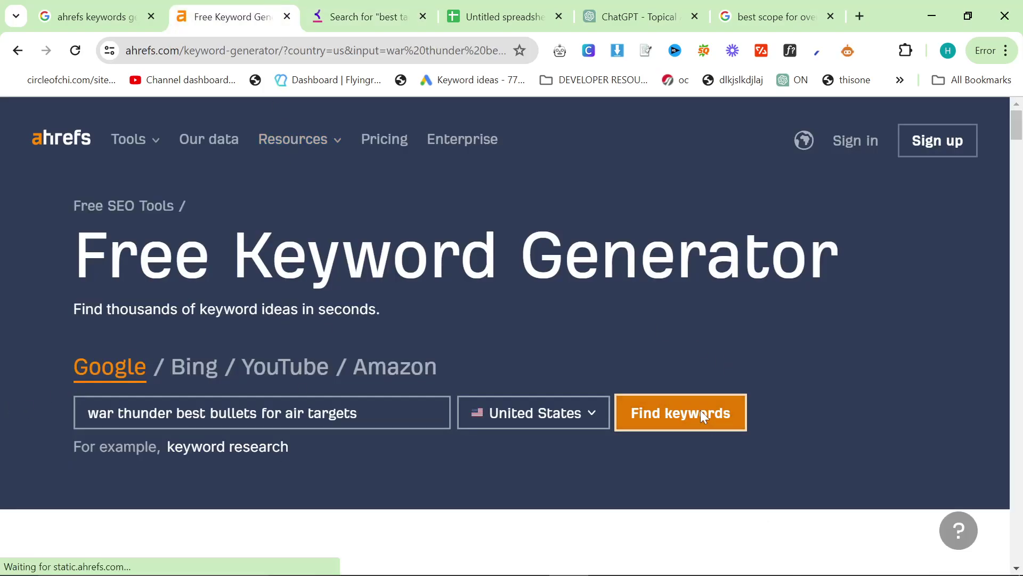
left_click(364, 7)
left_click(243, 8)
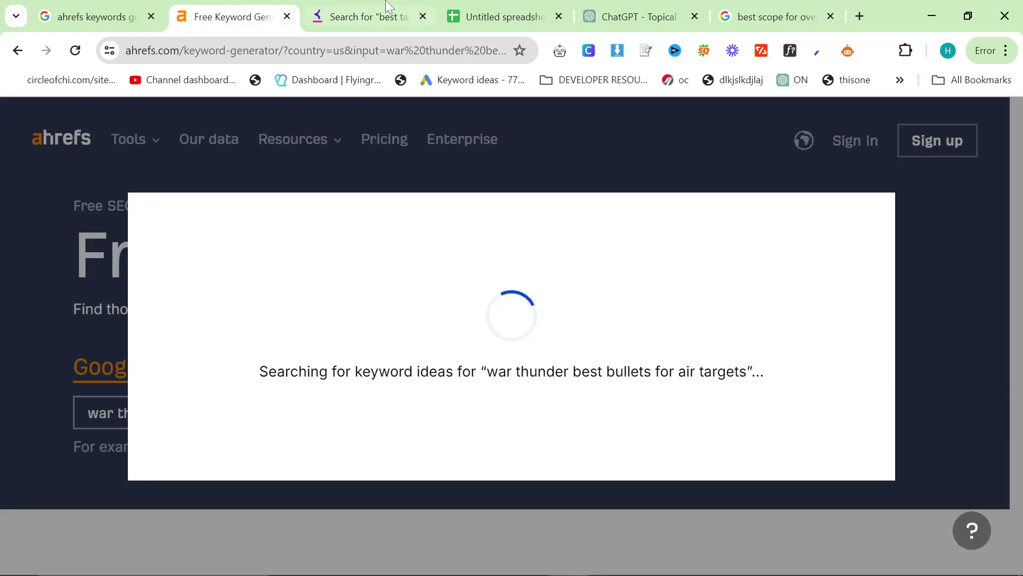
left_click(386, 7)
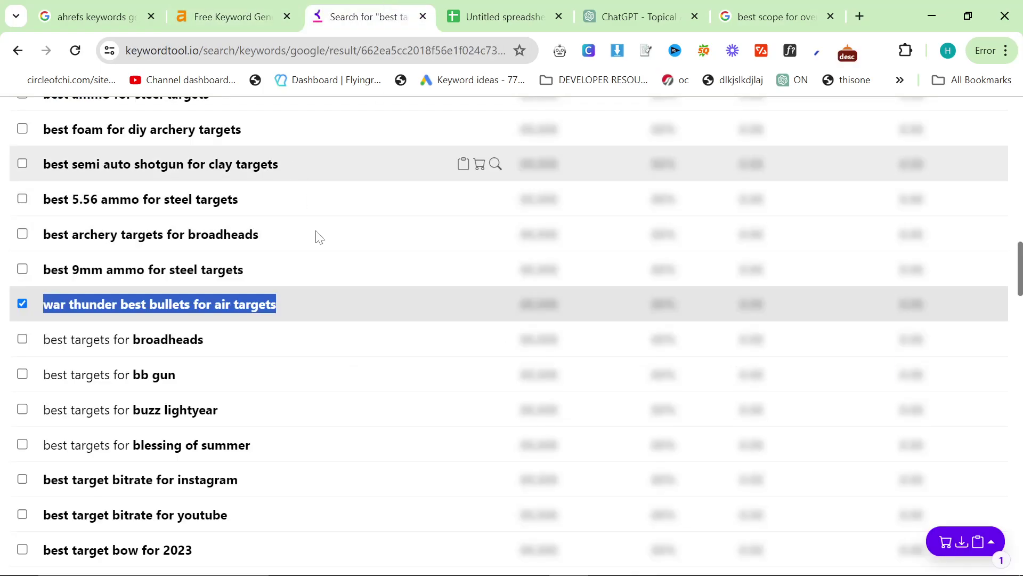
scroll(317, 235, "up", 7)
left_click(238, 8)
Go back to Keyword Tool's 365 'best targets for' suggestions and scroll through the lower keyword ideas.
left_click(456, 7)
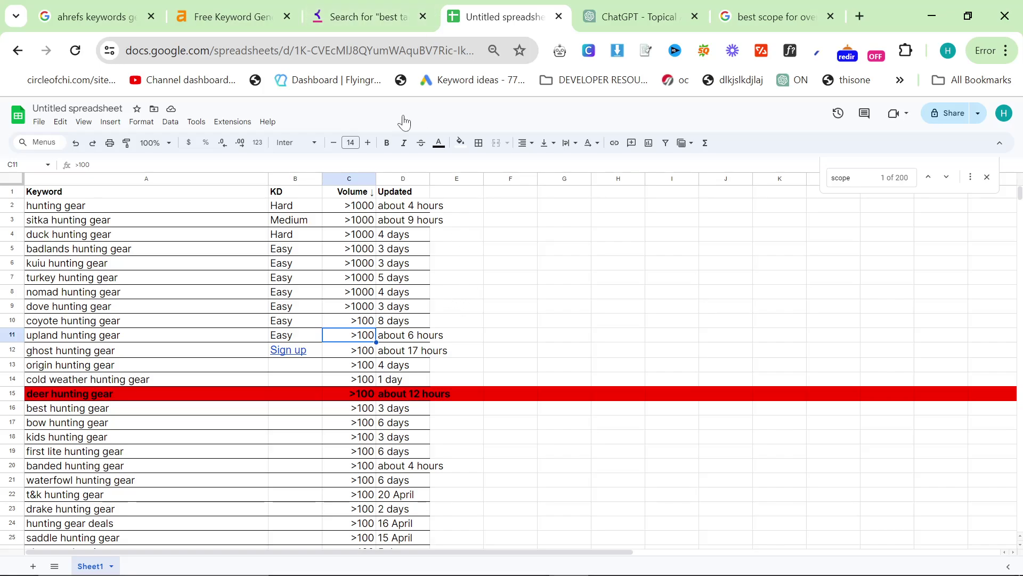
left_click(393, 9)
scroll(416, 288, "up", 6)
scroll(457, 421, "up", 3)
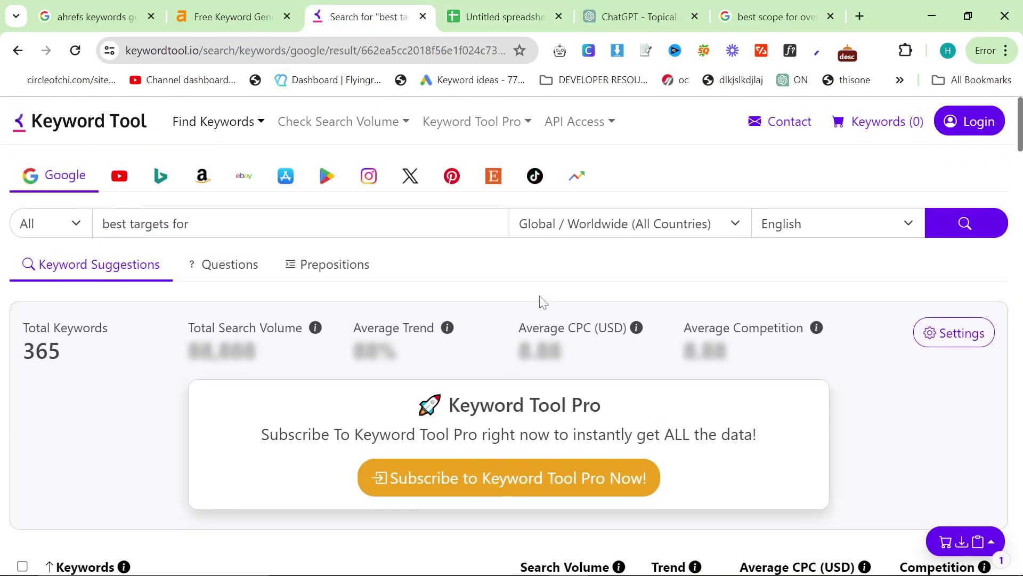
scroll(461, 301, "down", 10)
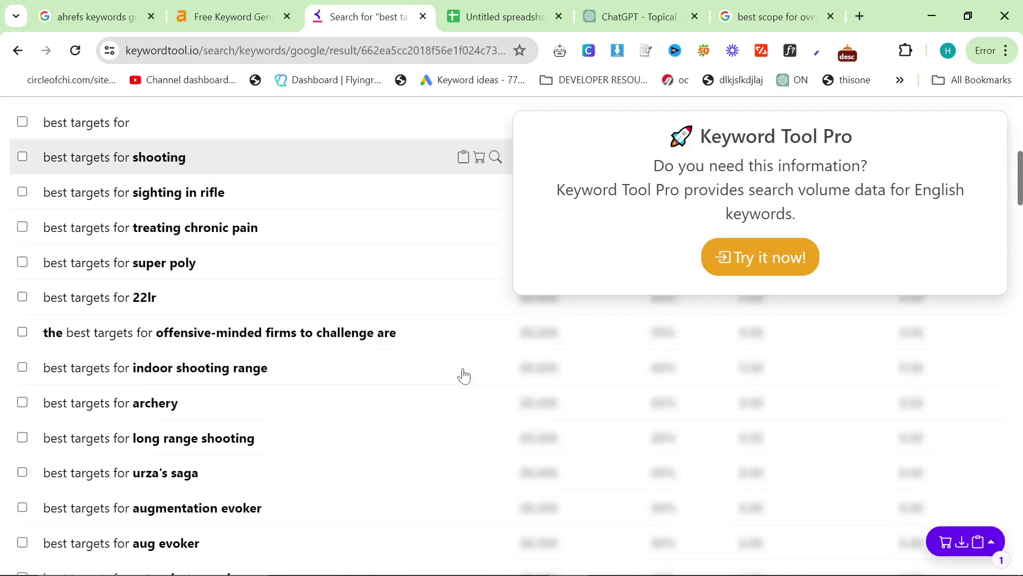
key("alt+Tab")
key("alt+Tab")
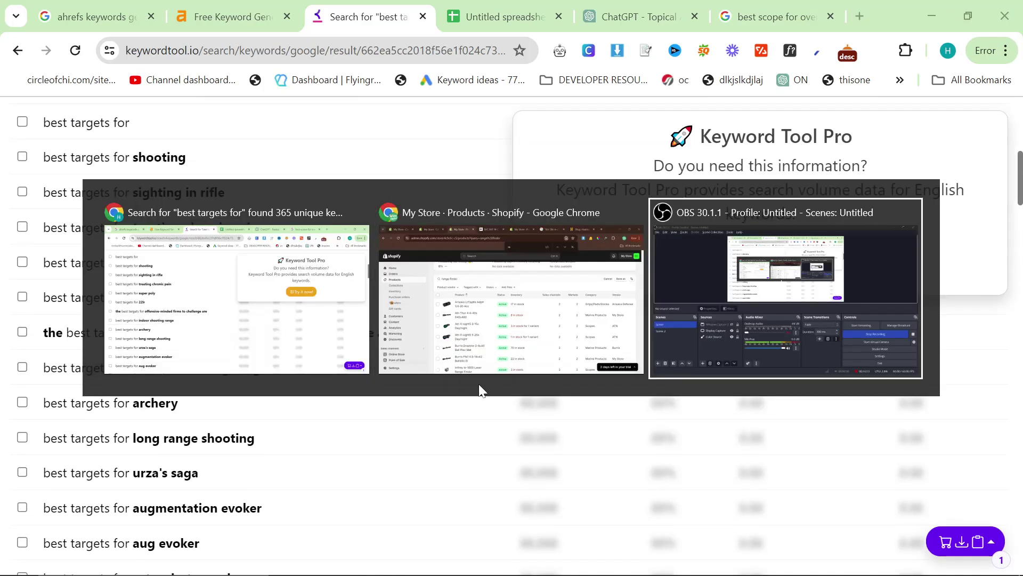
key("alt+Tab")
scroll(426, 418, "down", 10)
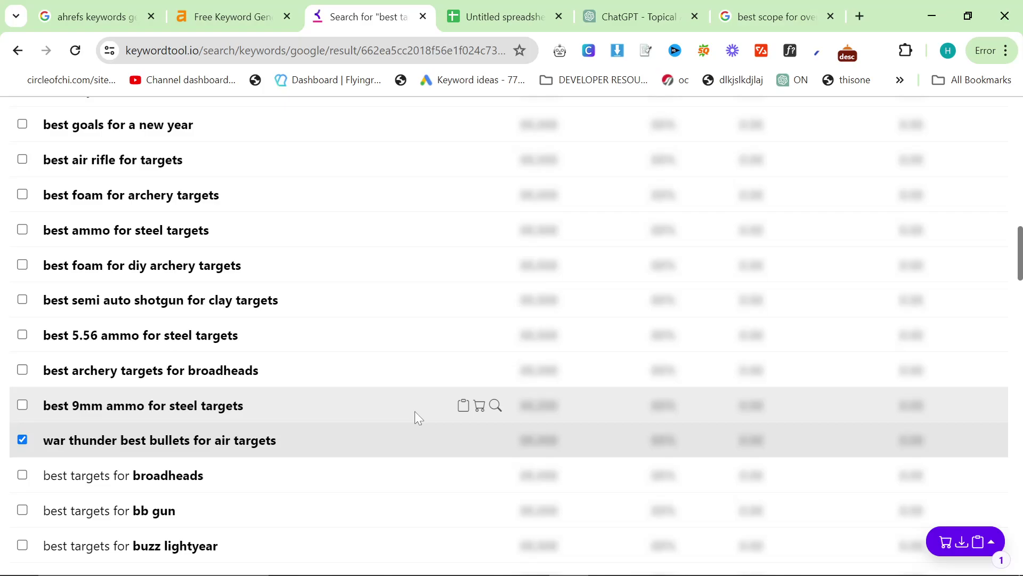
scroll(499, 425, "down", 10)
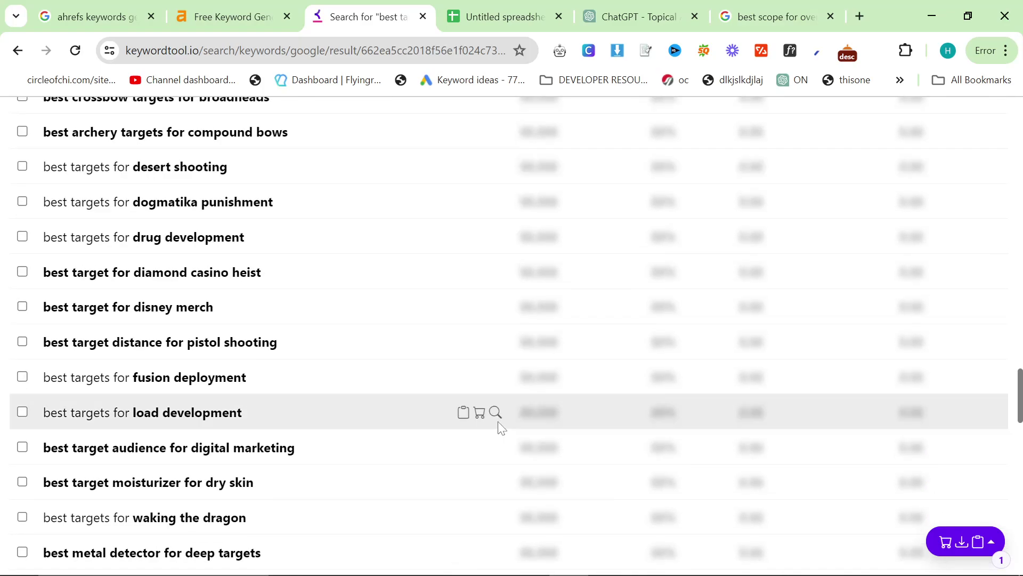